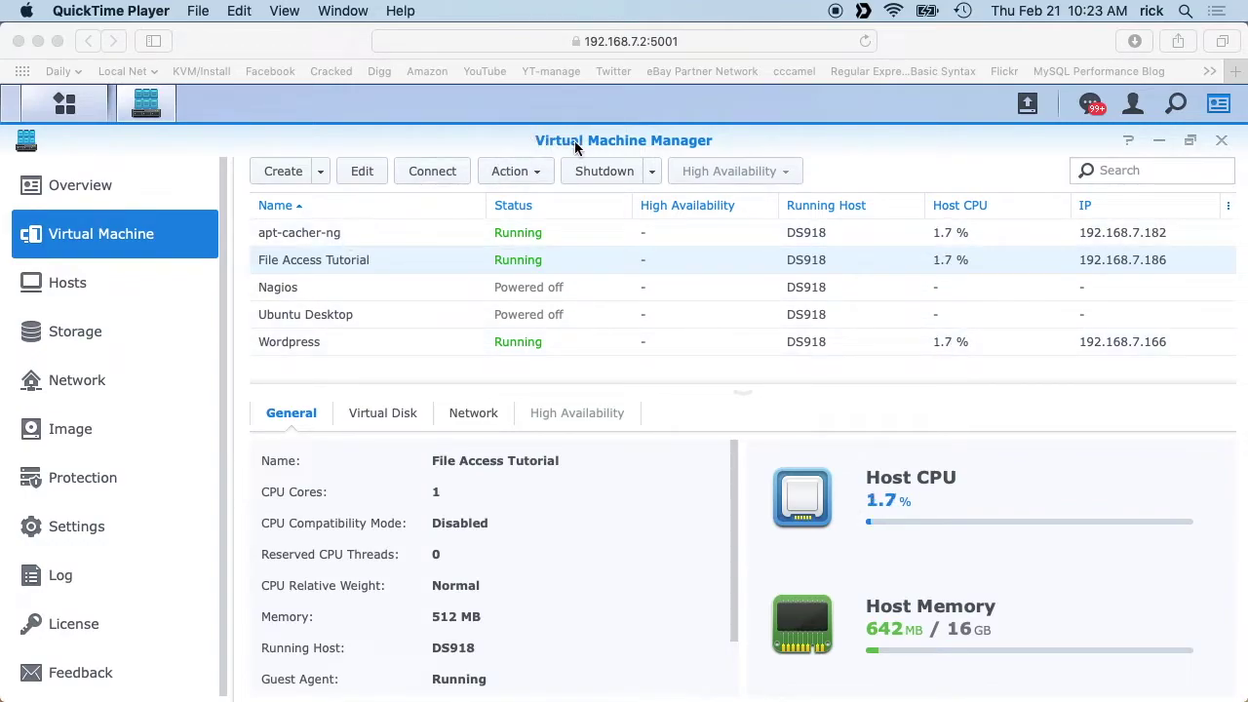
Open the console of the File Access Tutorial virtual machine.
click(261, 266)
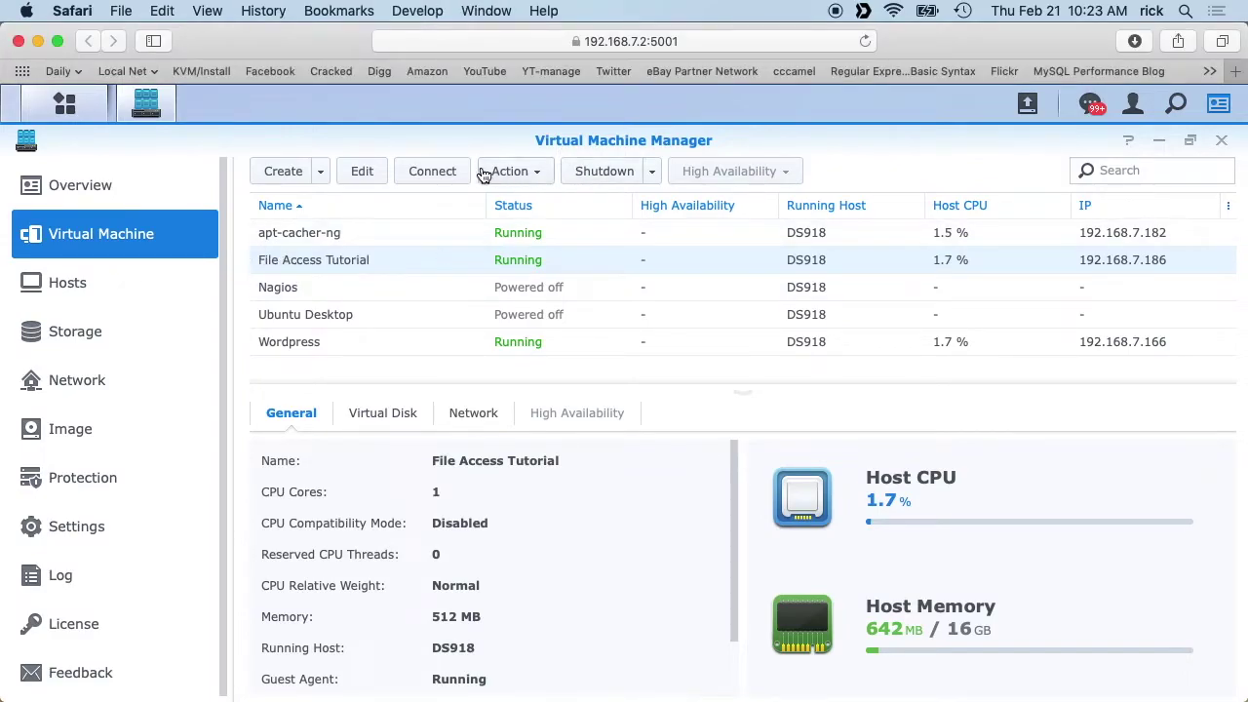
click(452, 173)
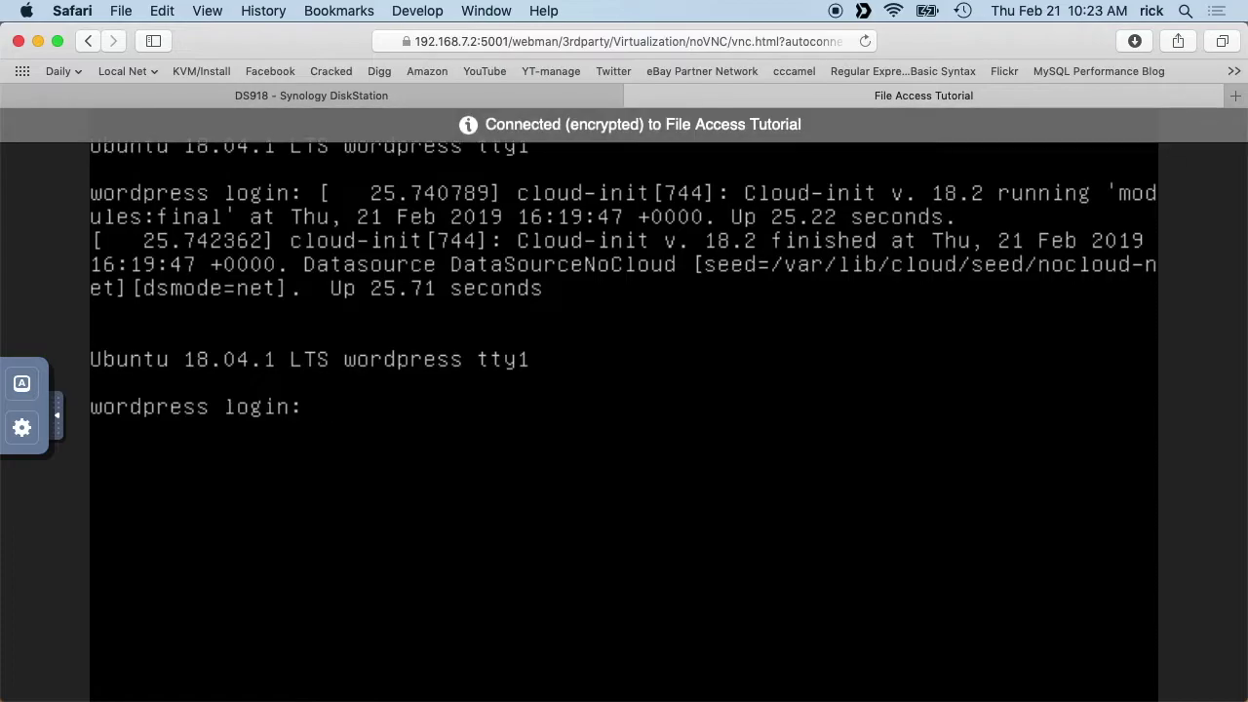
Switch to the Terminal SSH session on the wordpress machine, make it full screen and clear its output.
key(super+Tab)
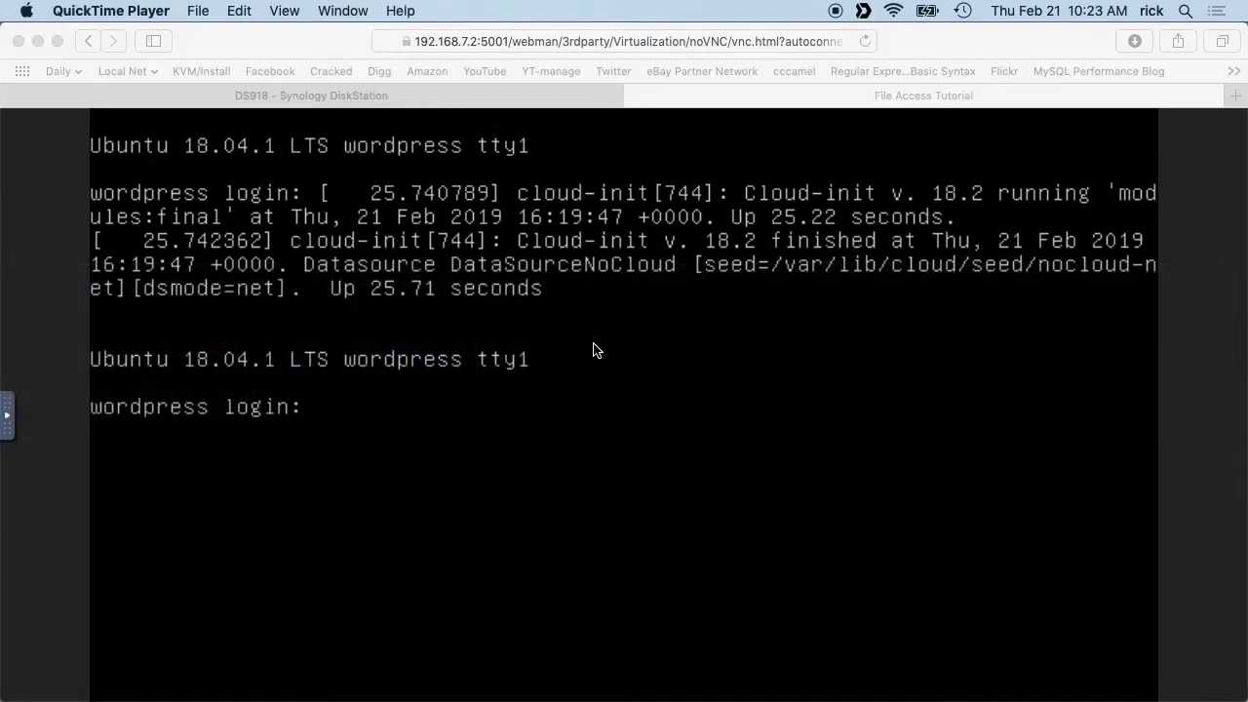
key(super+Tab)
key(super+Tab)
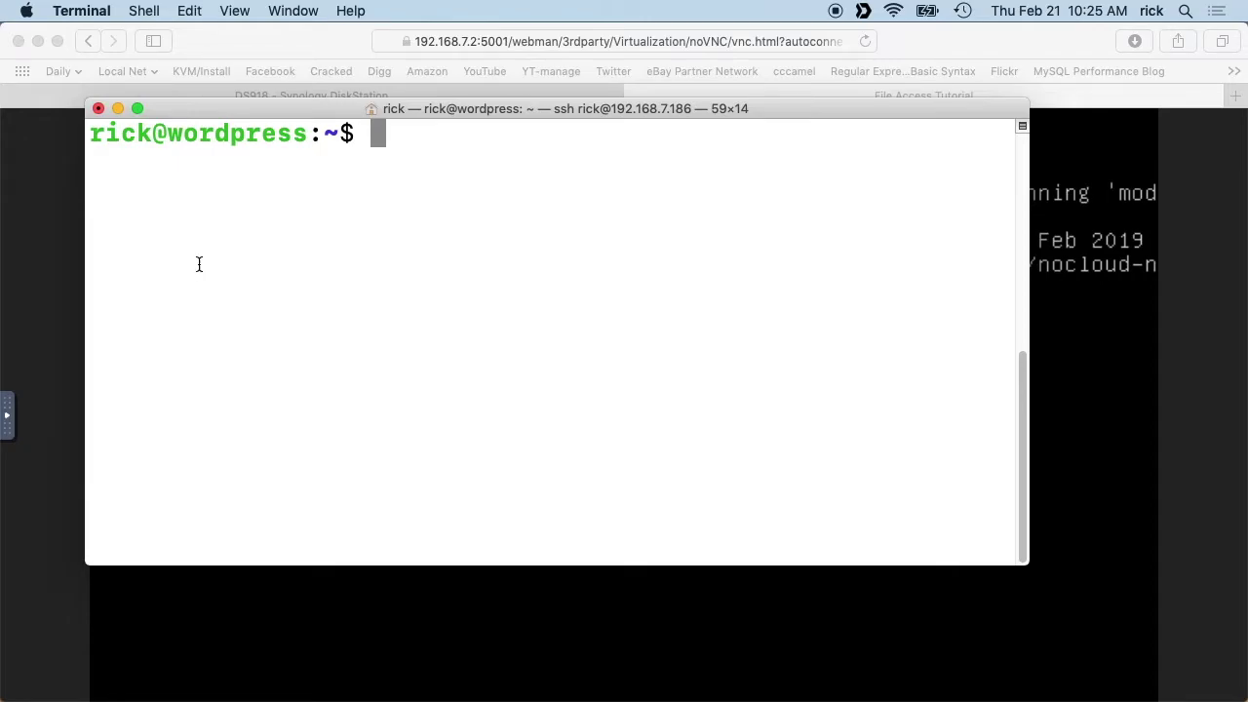
click(136, 108)
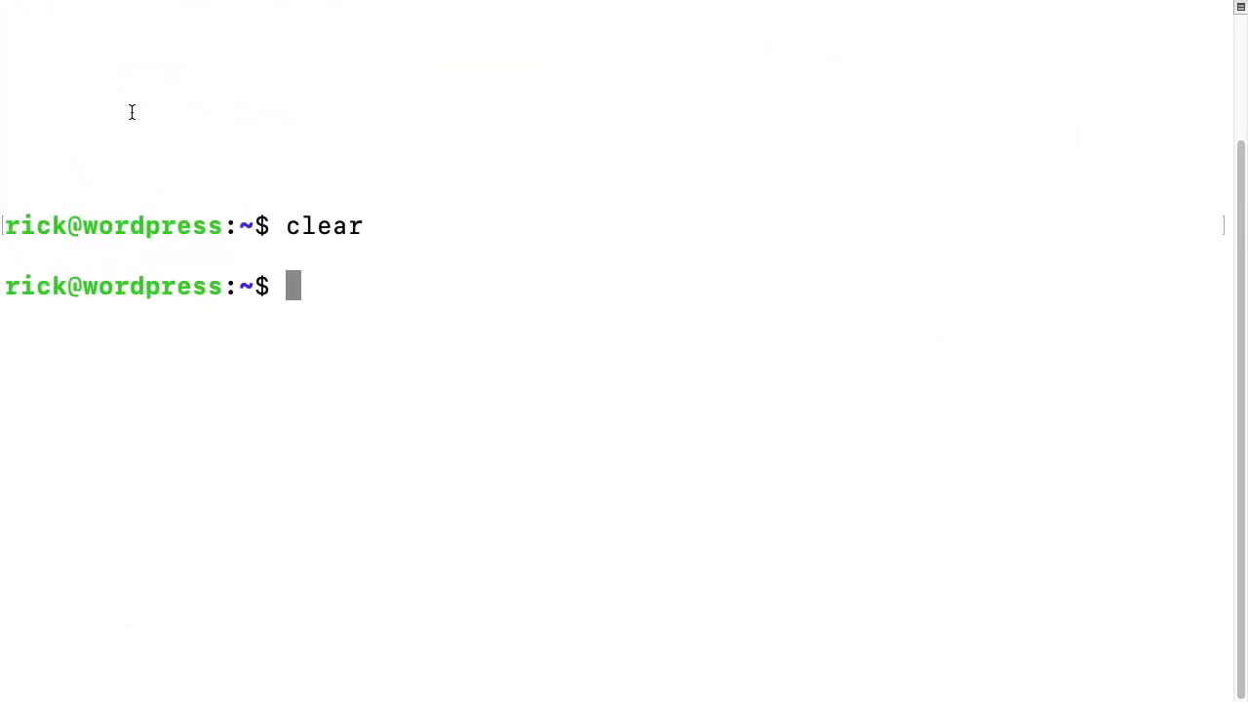
text(clear)
key(Return)
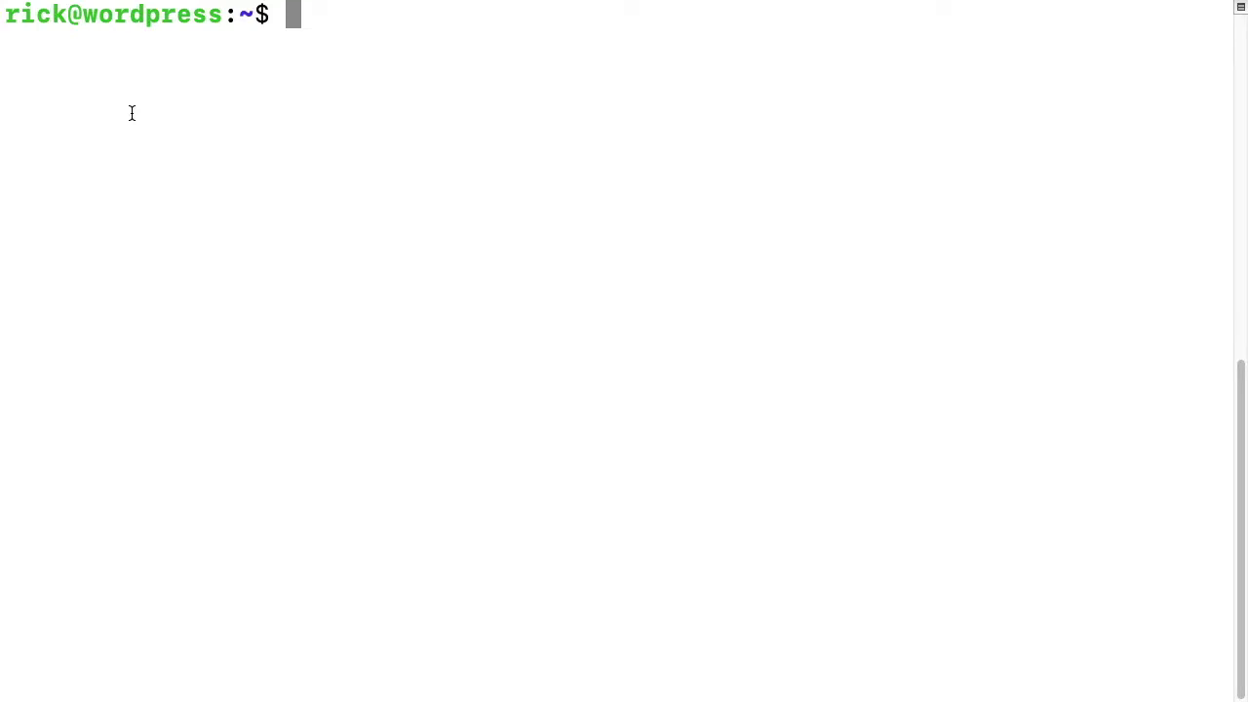
Install the cifs-utils package with sudo apt install and clear the terminal output.
text(sud)
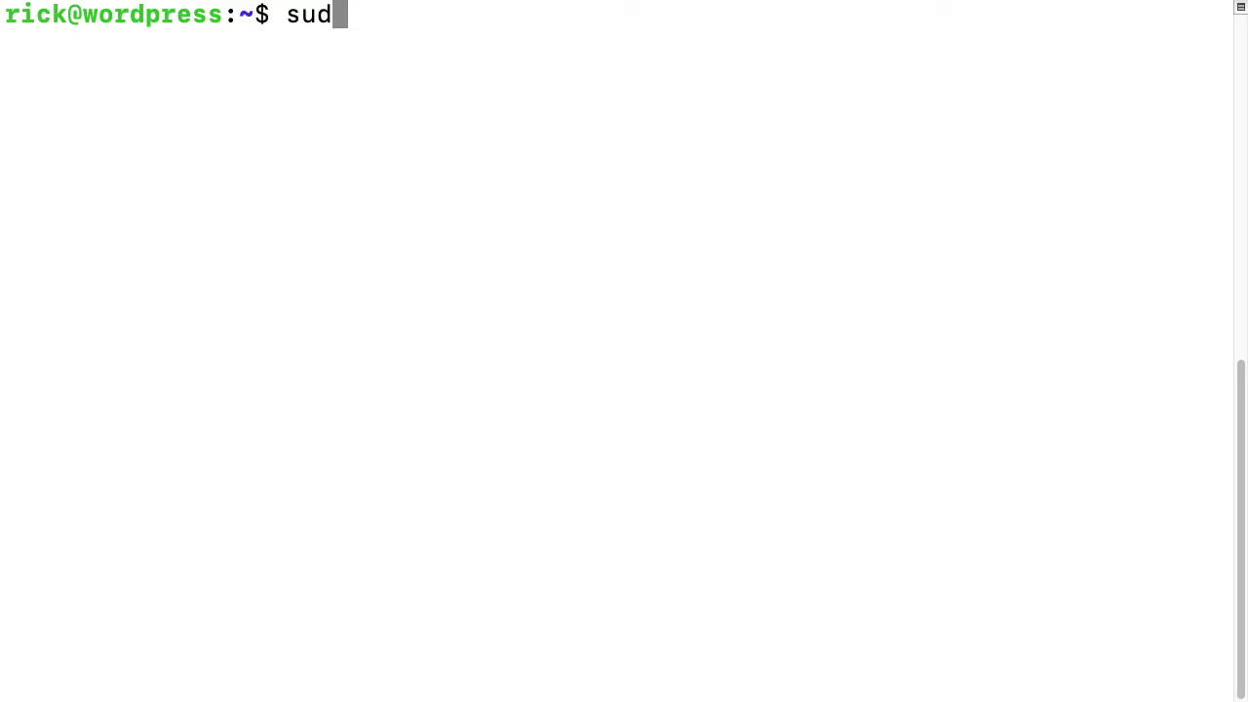
text(o apt )
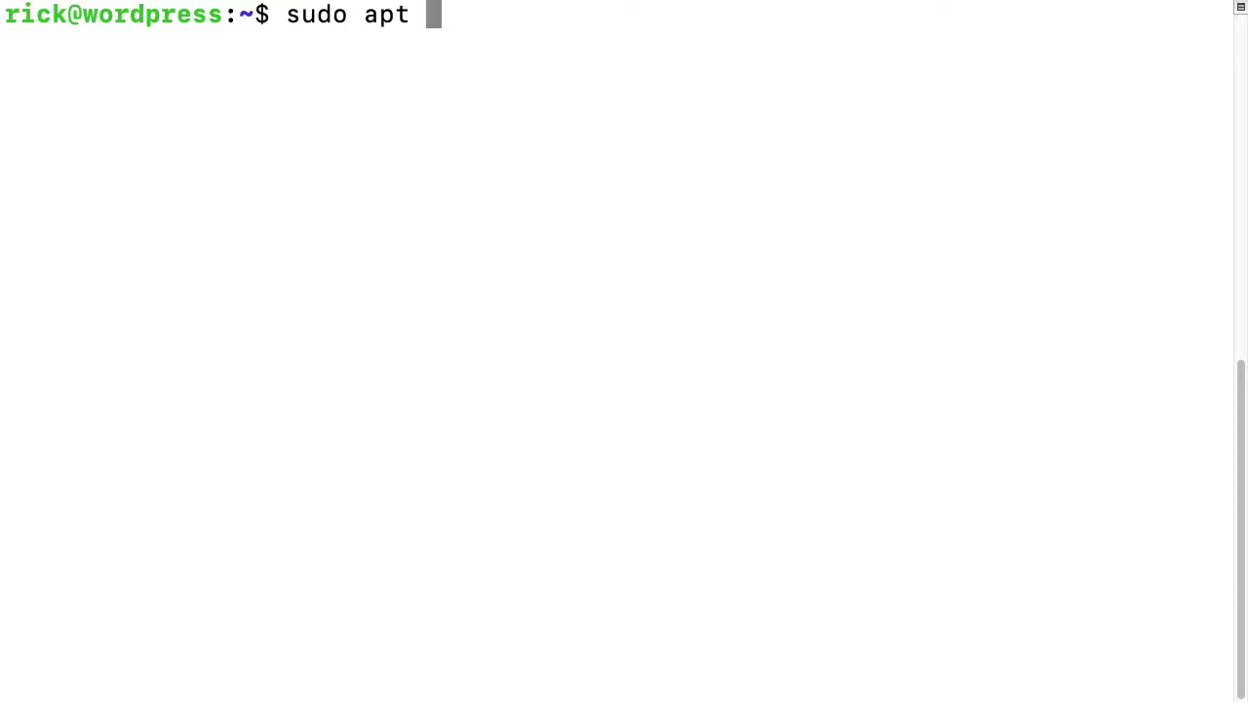
text(install cifs)
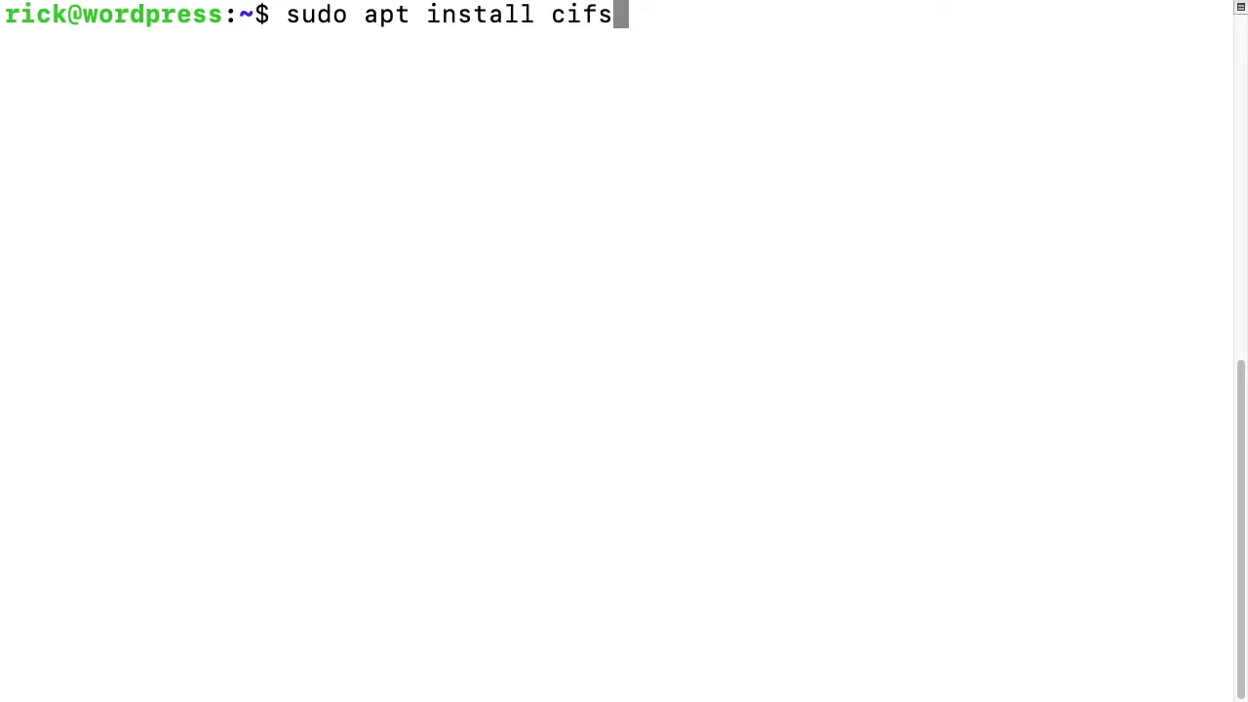
text(-uti)
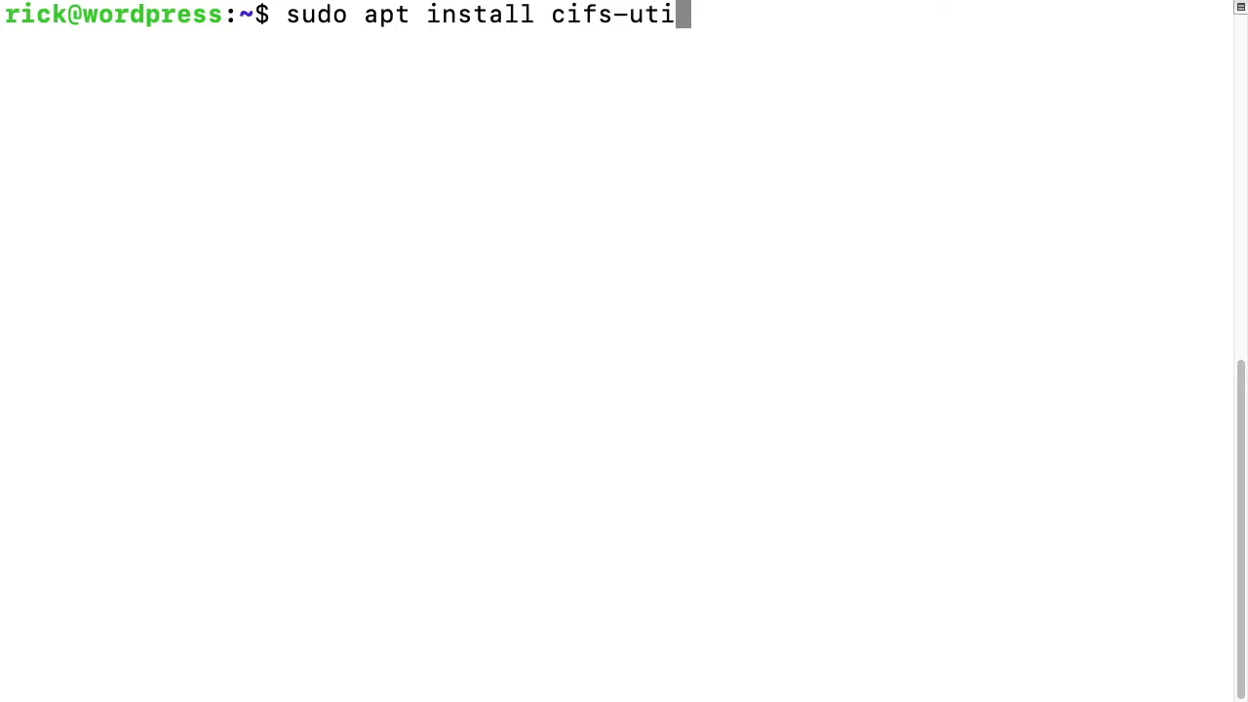
text(ls)
key(Return)
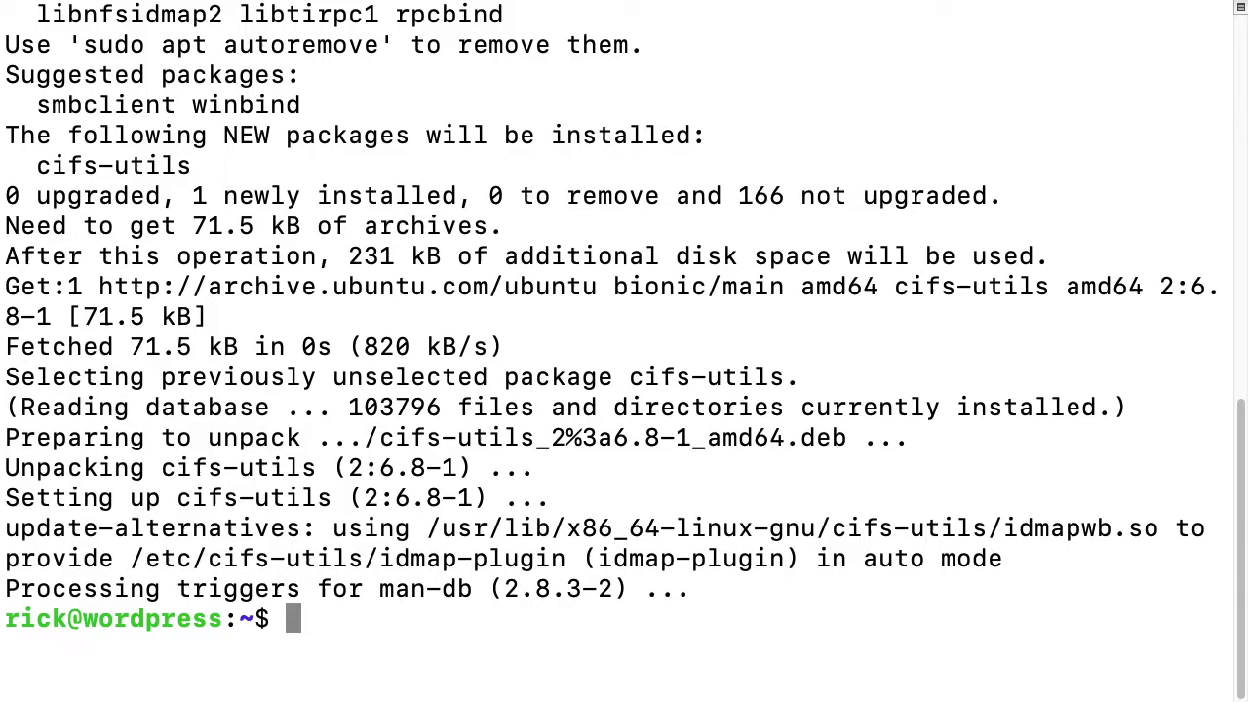
text(clear)
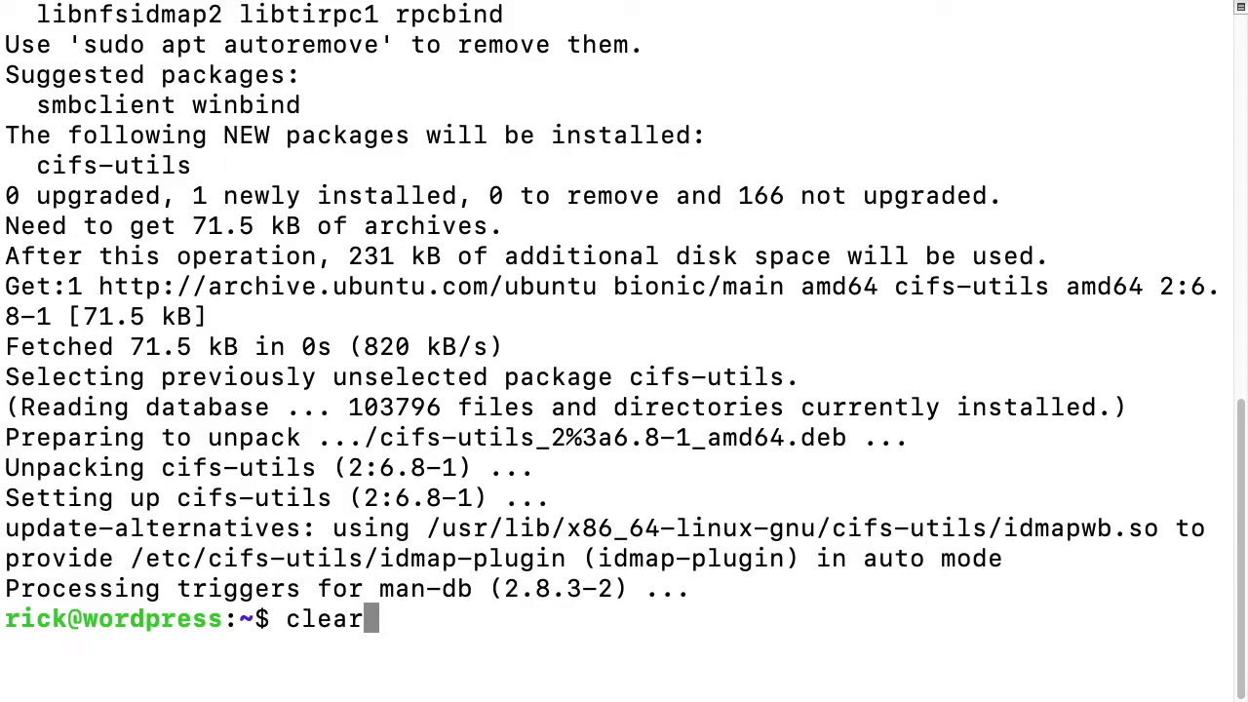
key(Return)
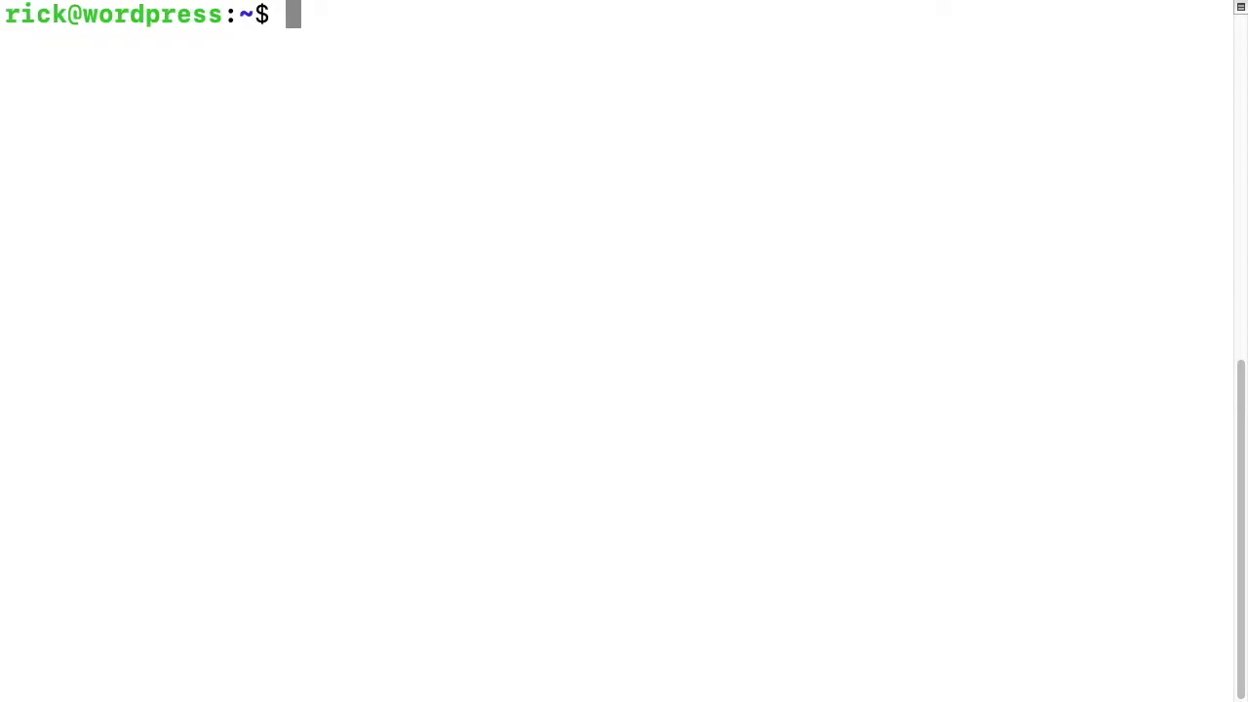
Create the mount point directory /mnt/DS_Share with sudo mkdir.
text(sudo )
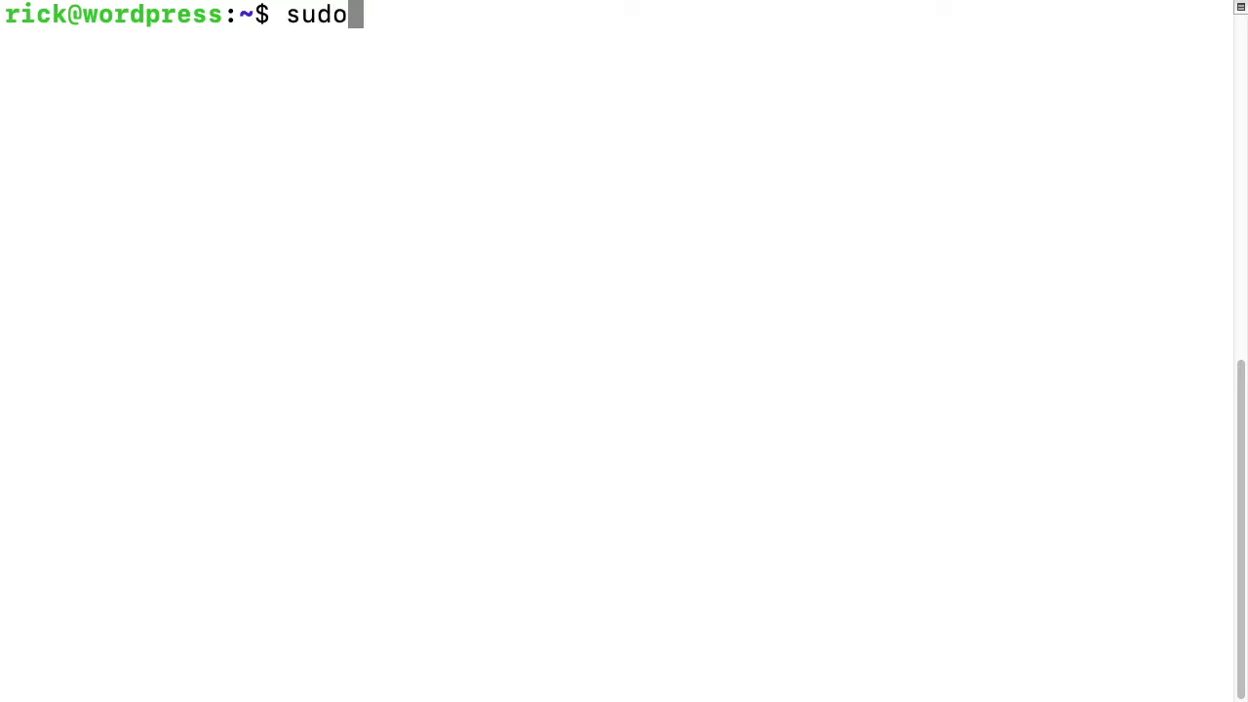
text(mkdir )
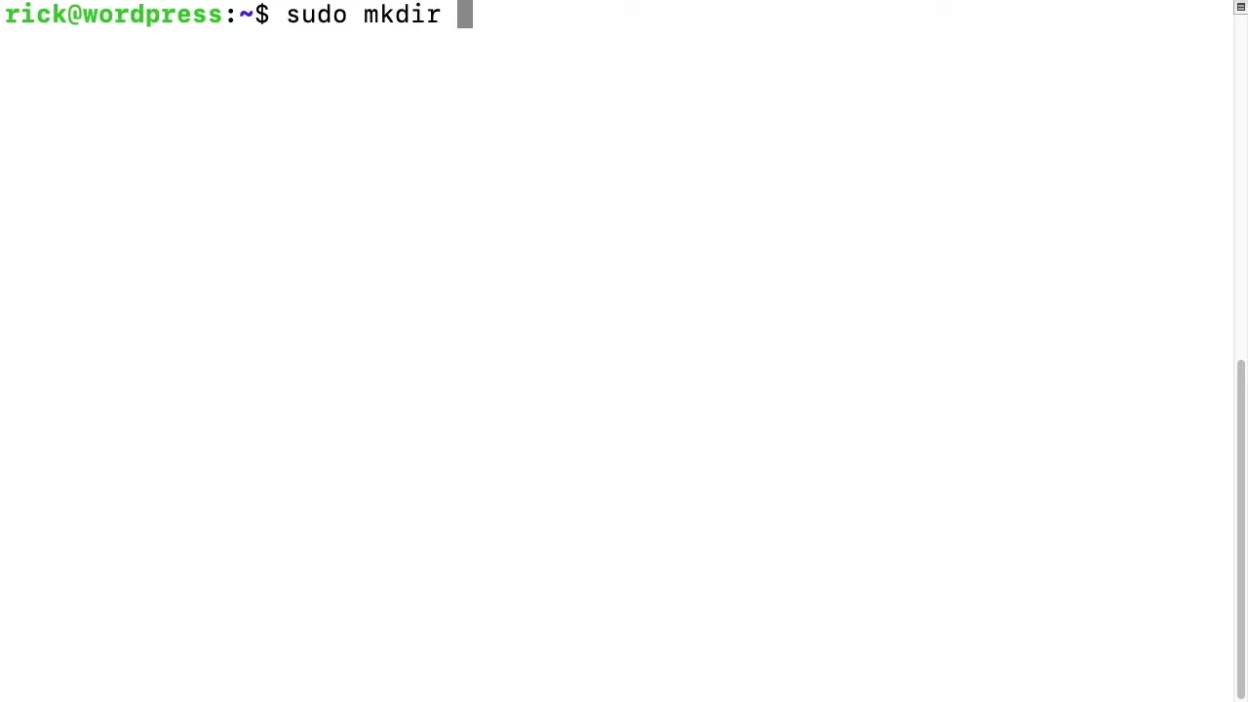
text(/mnt/)
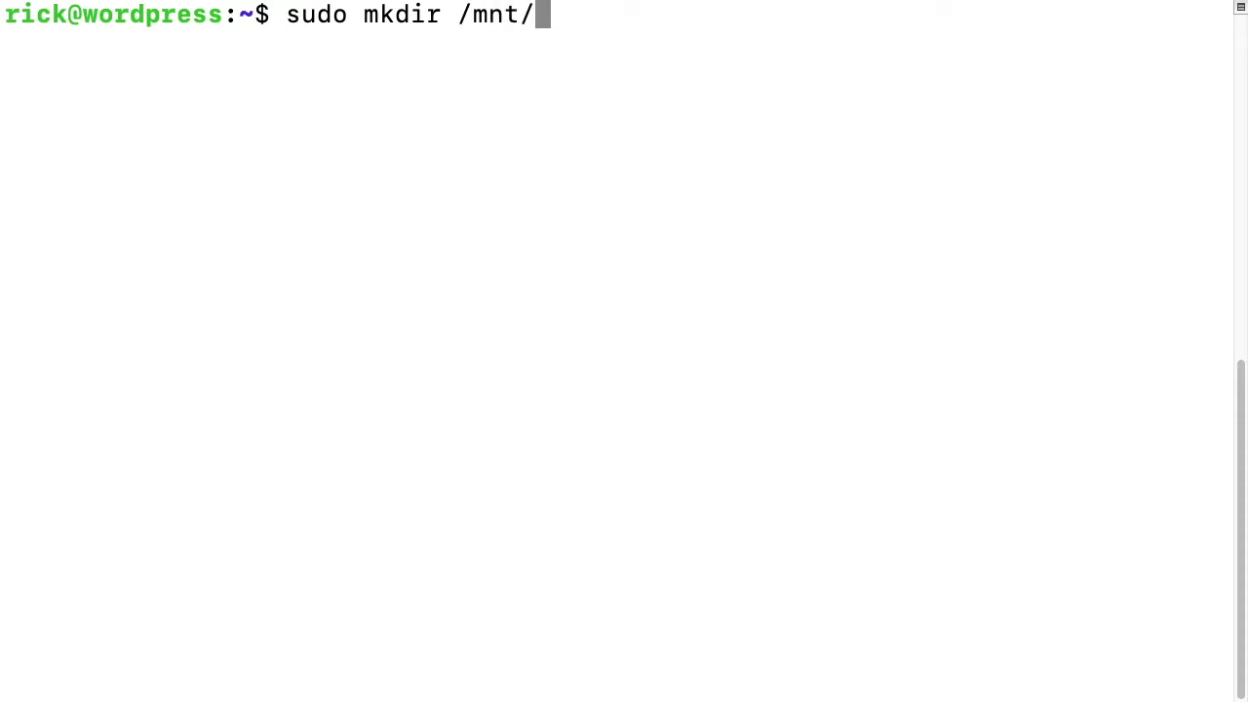
text(DS_Share)
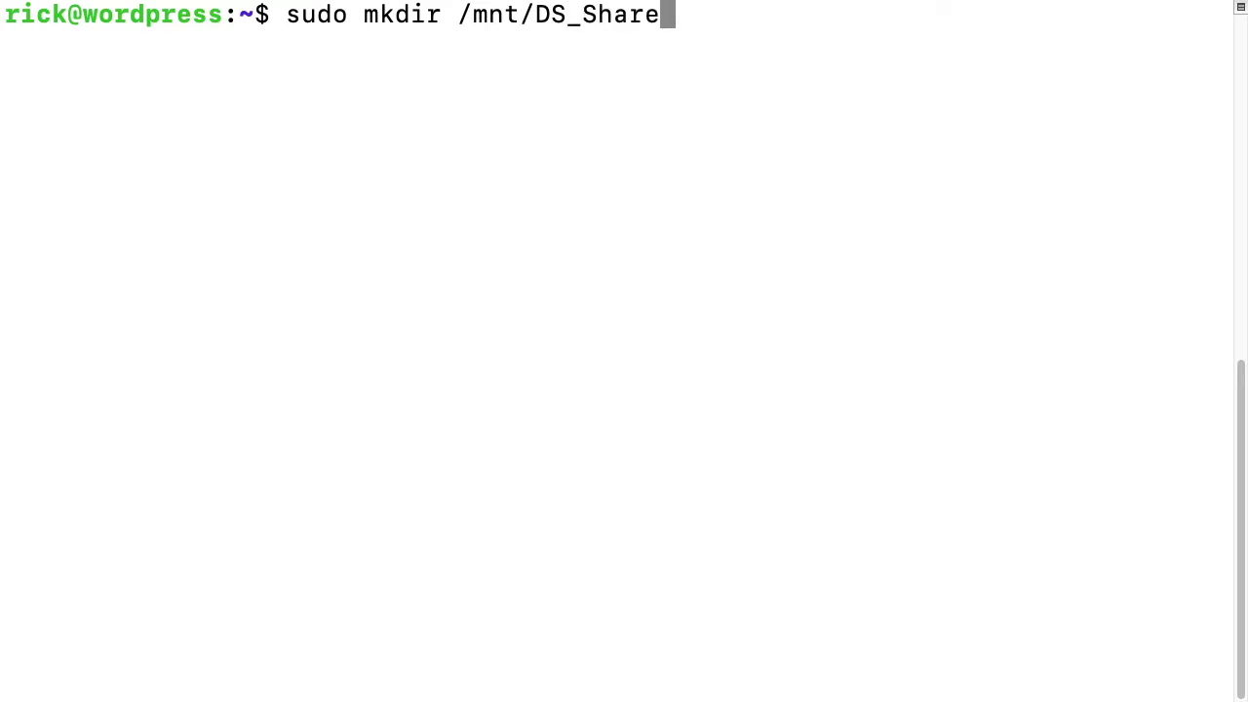
key(Return)
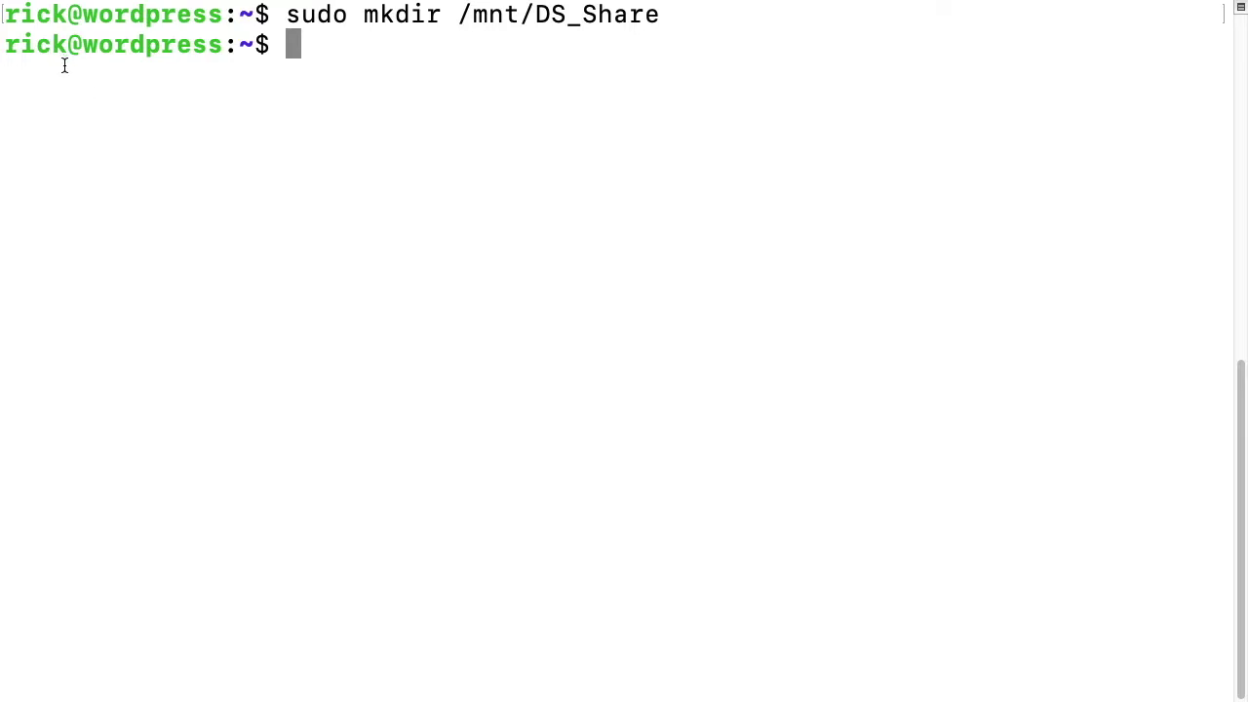
Look up the current account's username, user ID and group ID with whoami, id -u and id -g.
text(whoami)
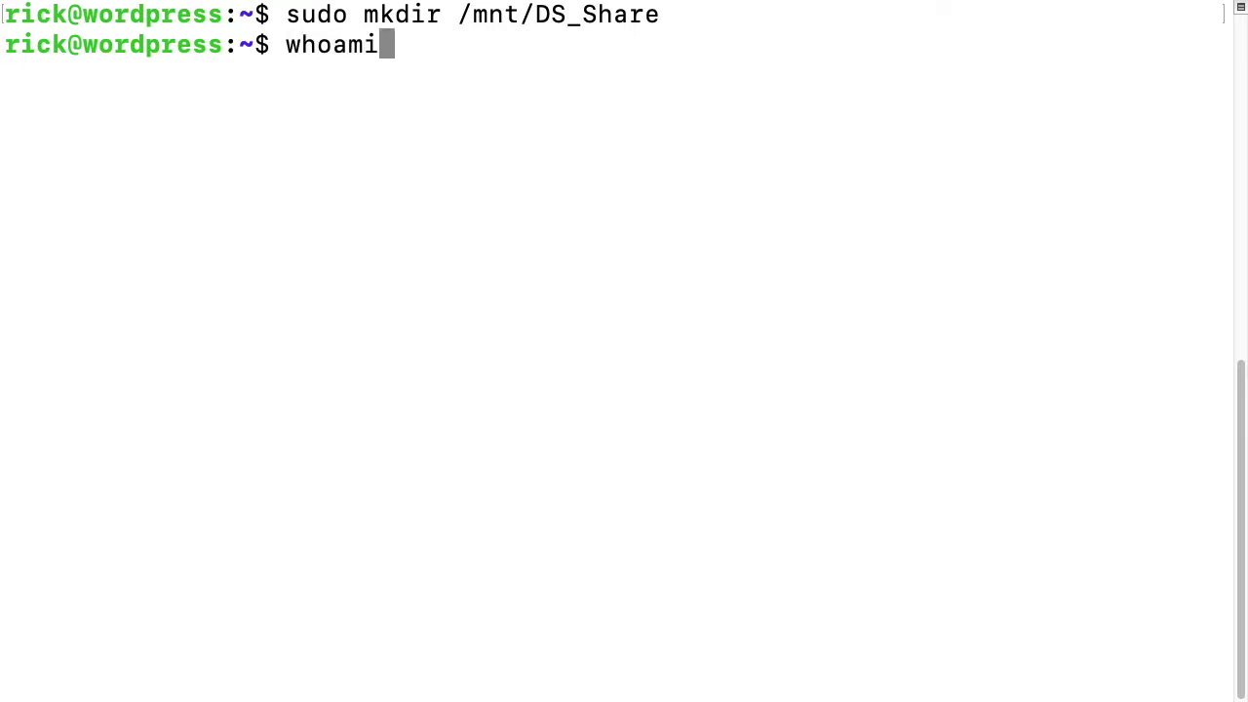
key(Return)
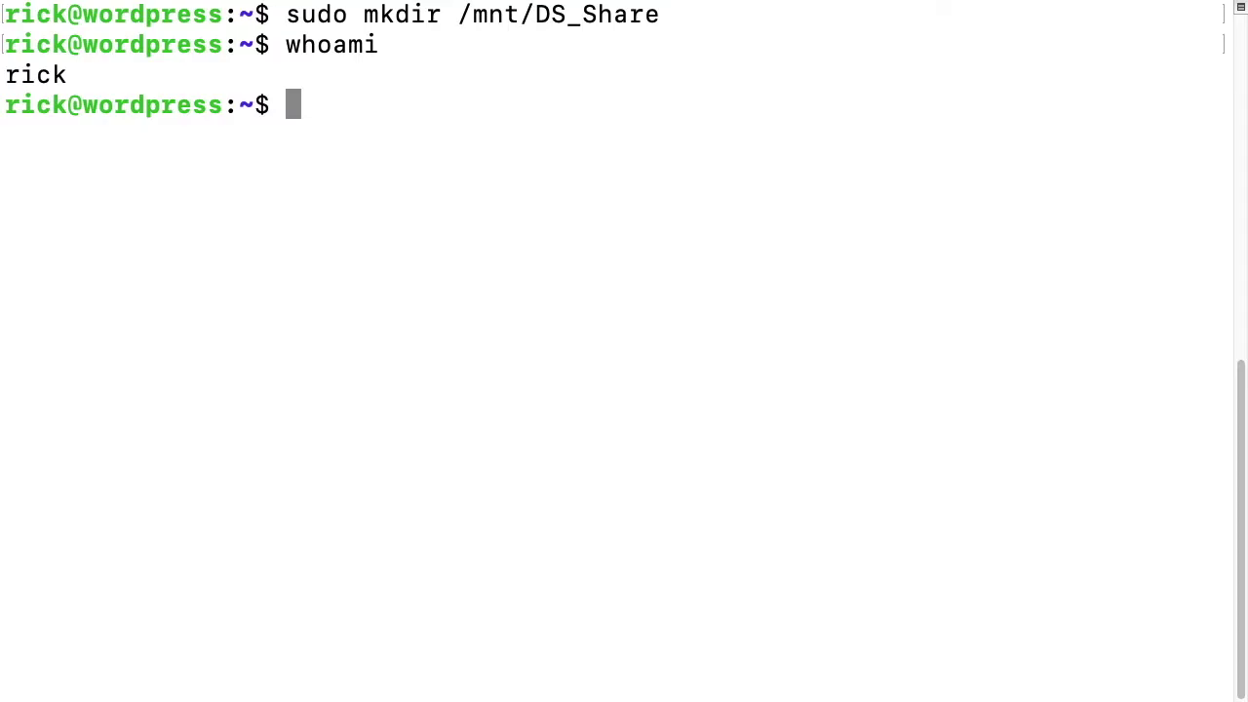
text(id -u rick)
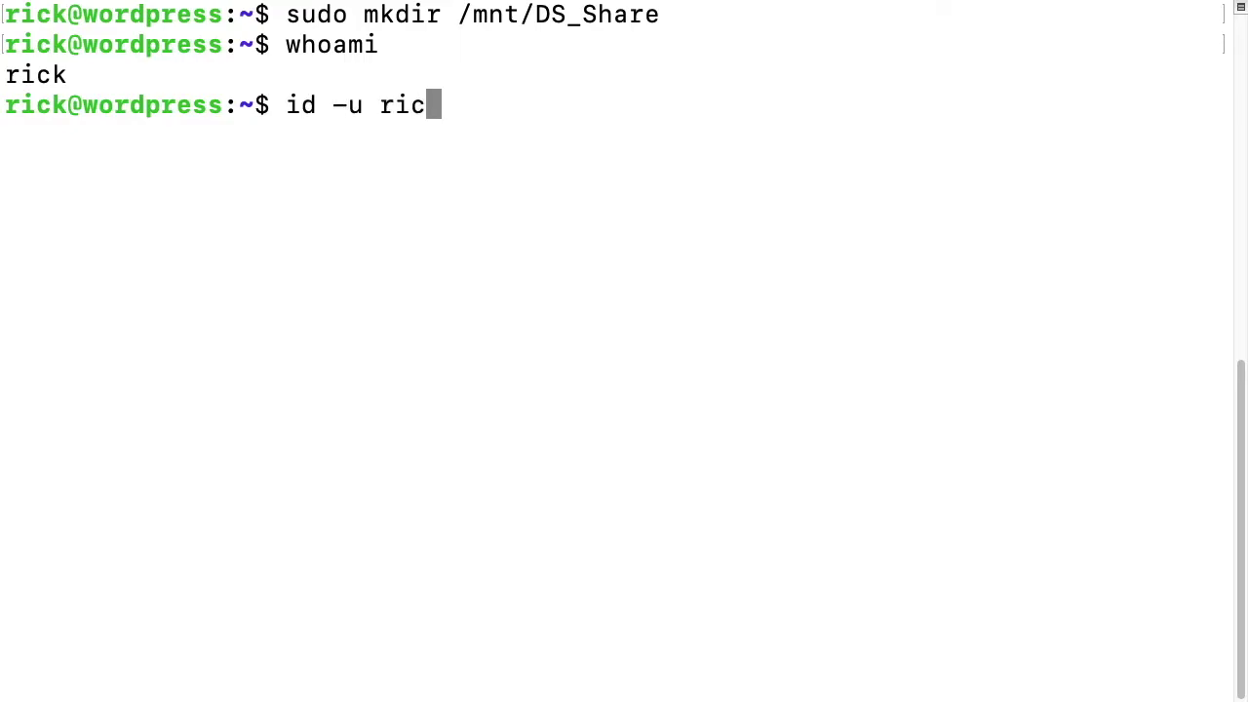
key(Return)
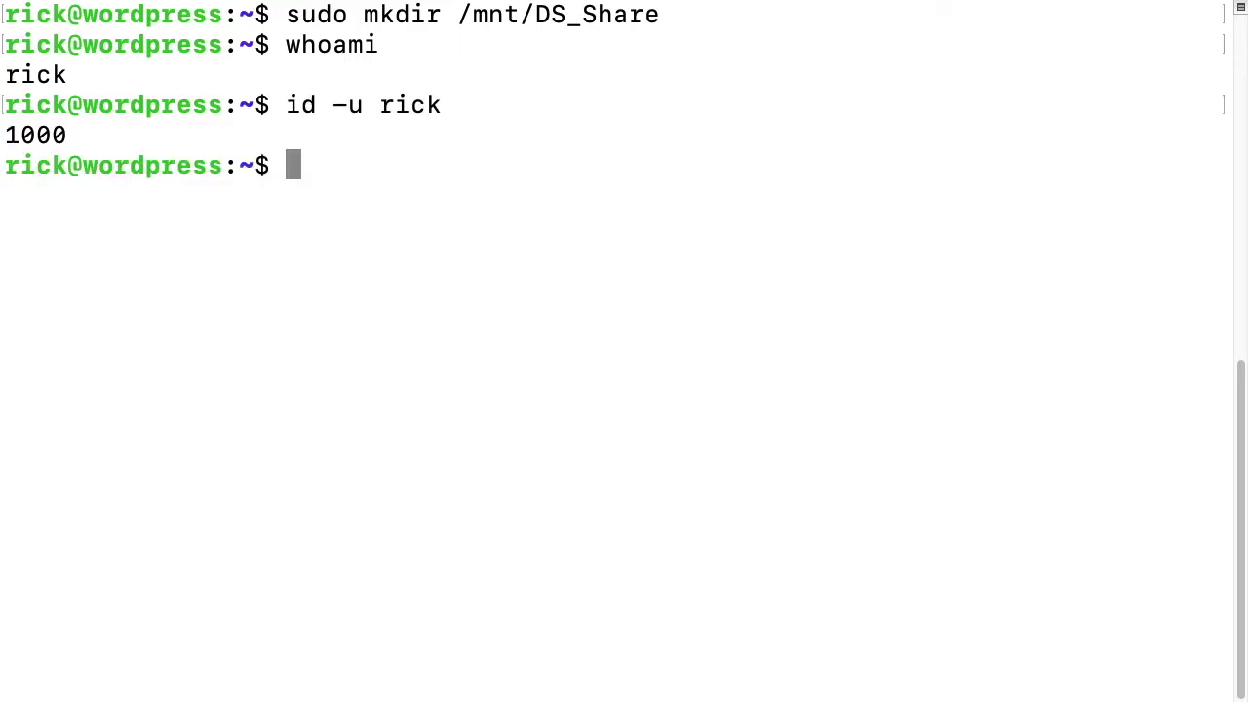
text(id -)
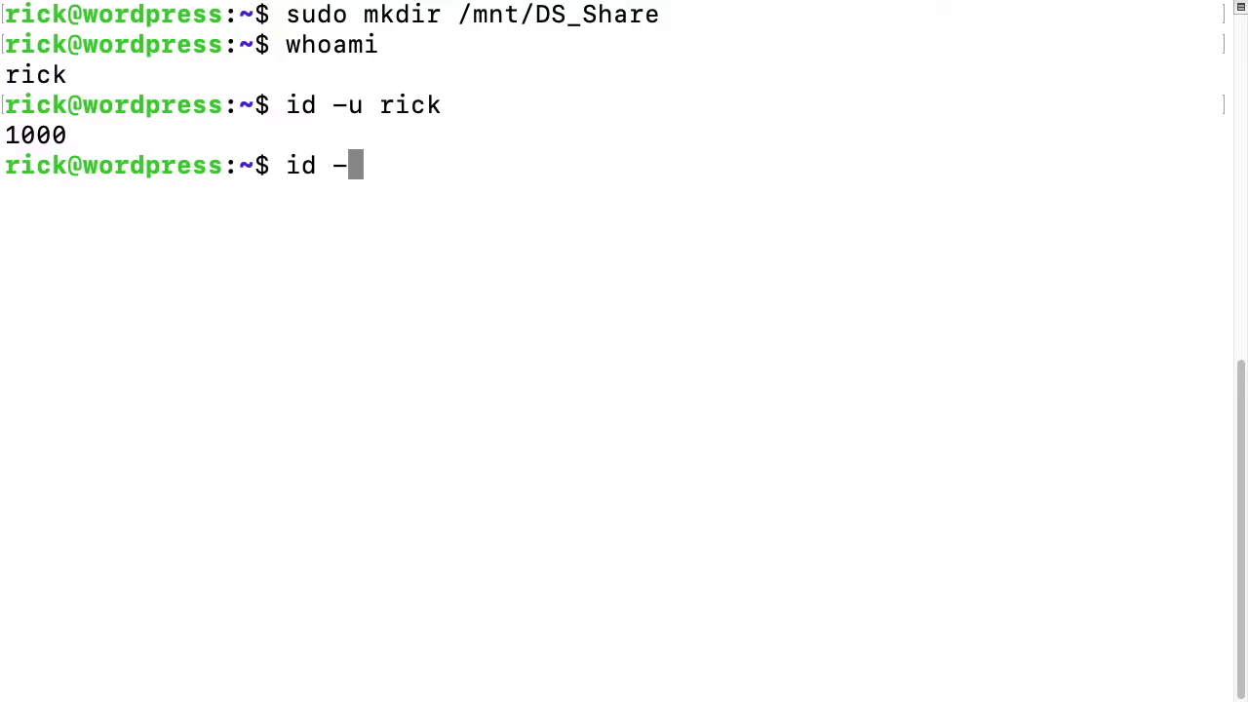
text(g rick)
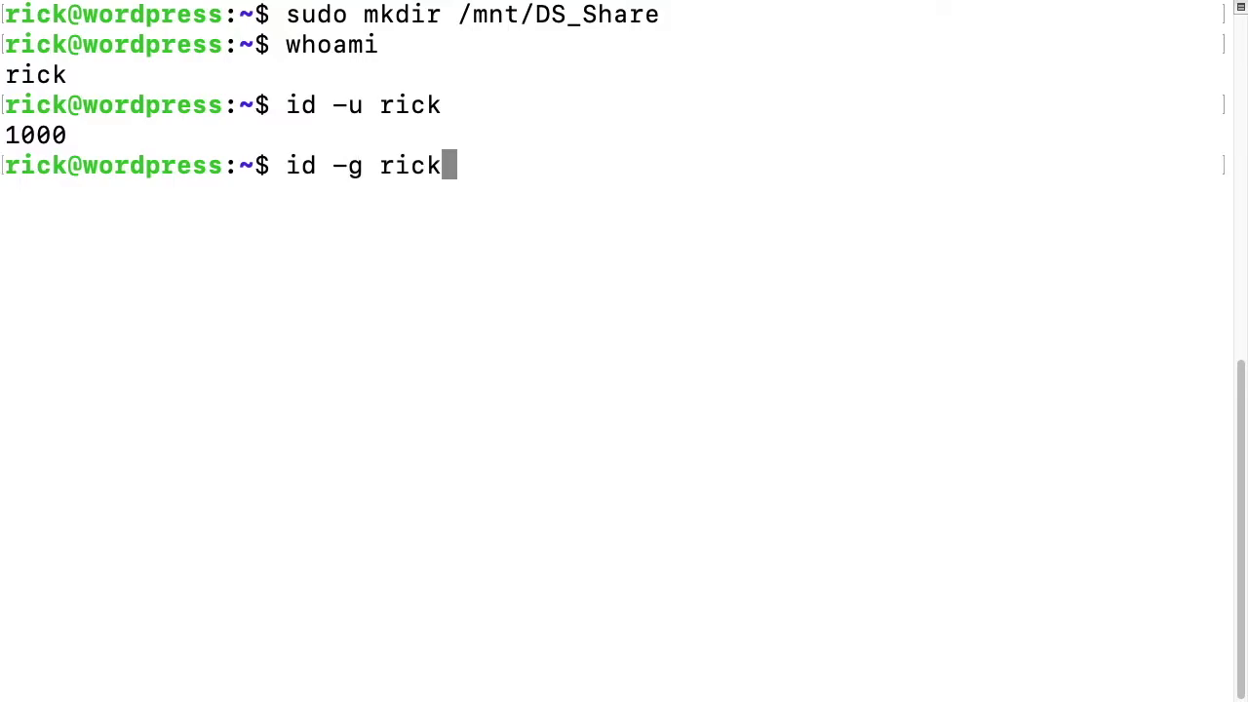
key(Return)
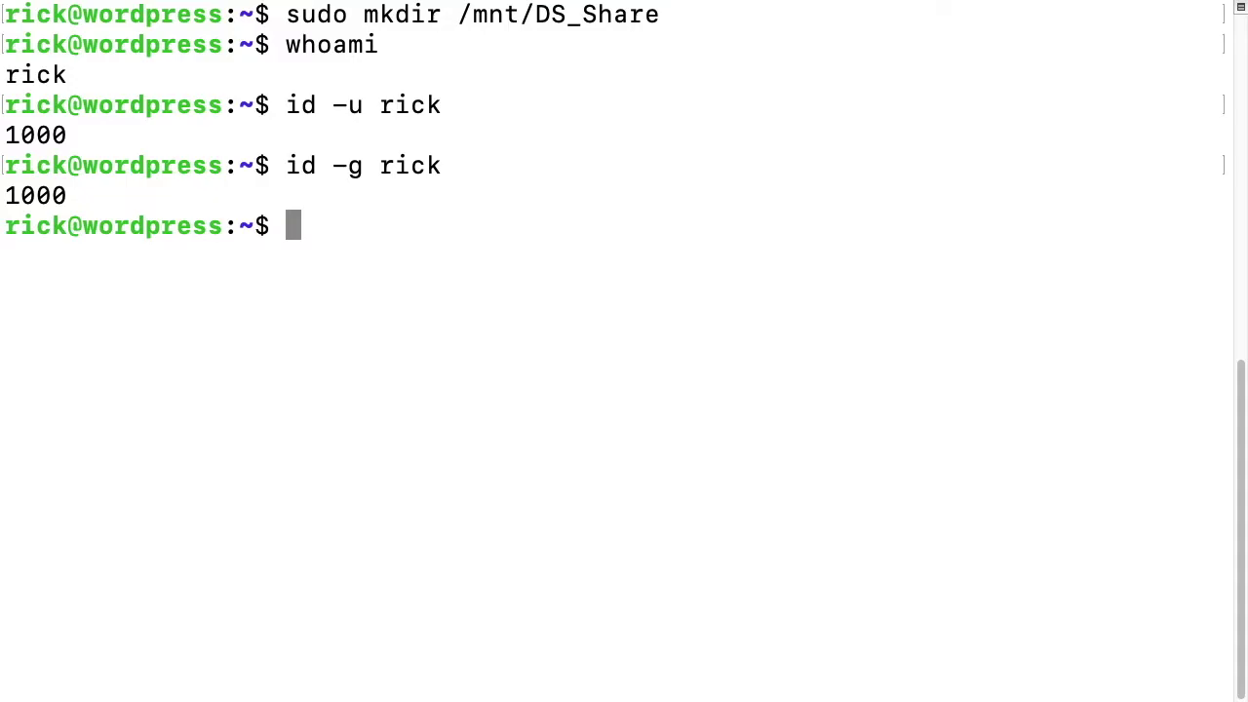
Start a sudo mount.cifs command with the -o options user set to the account's username, uid=1000 and gid=1000.
text(sudo)
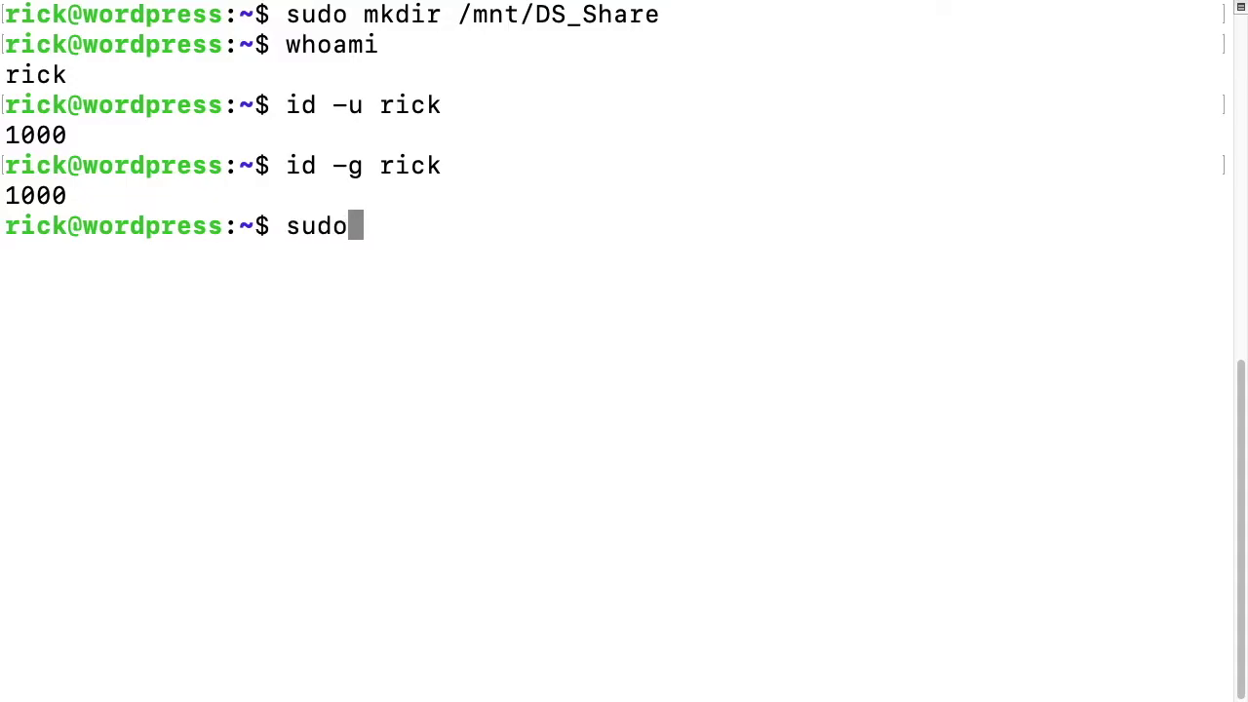
text( mount)
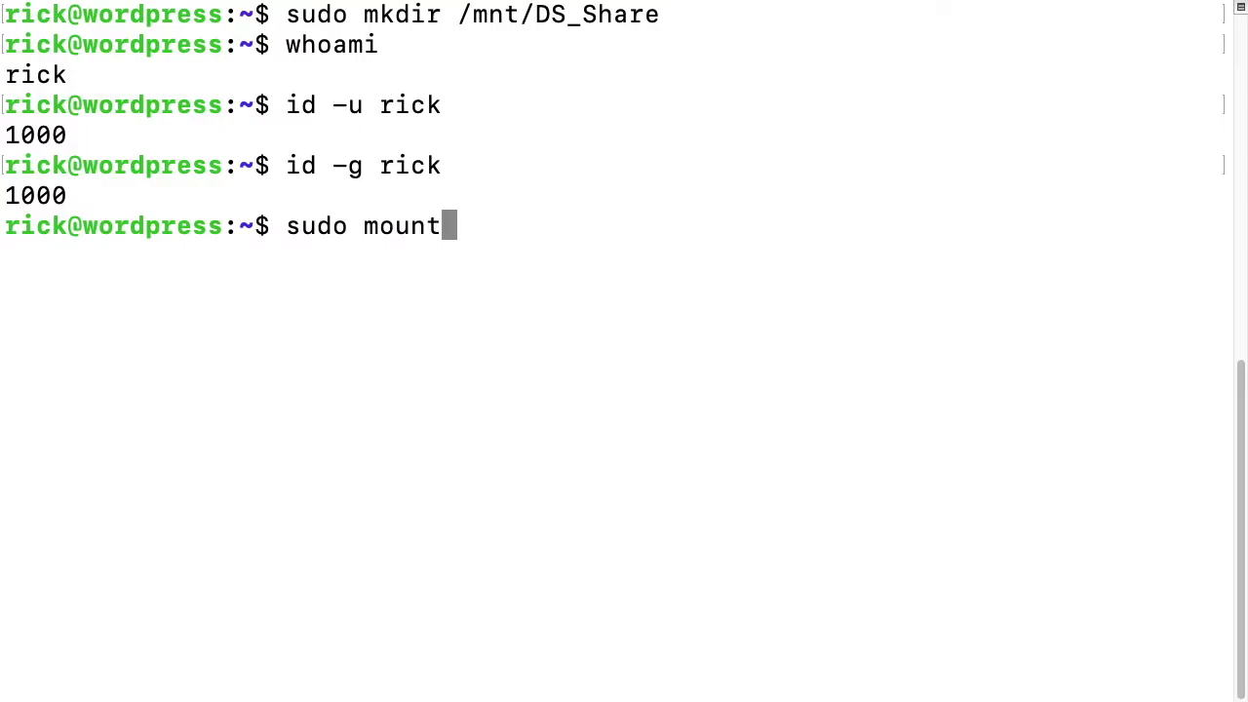
text(.cifs)
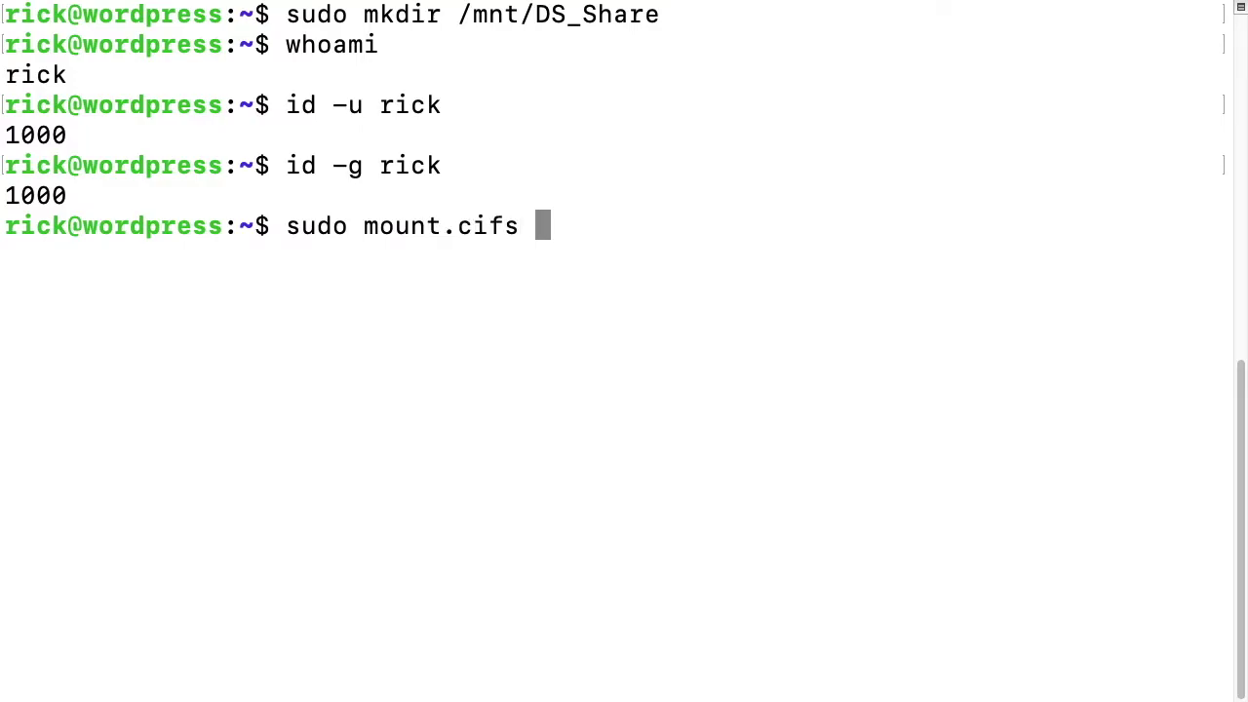
text( -o user=)
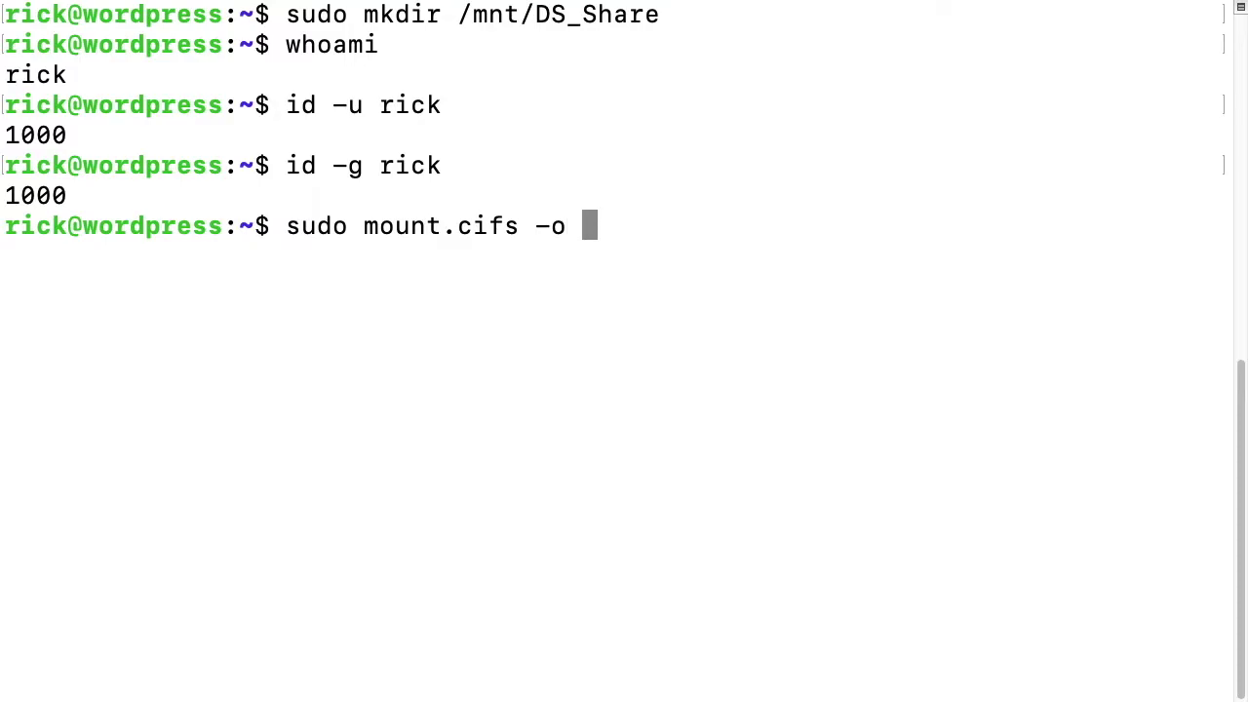
text(r)
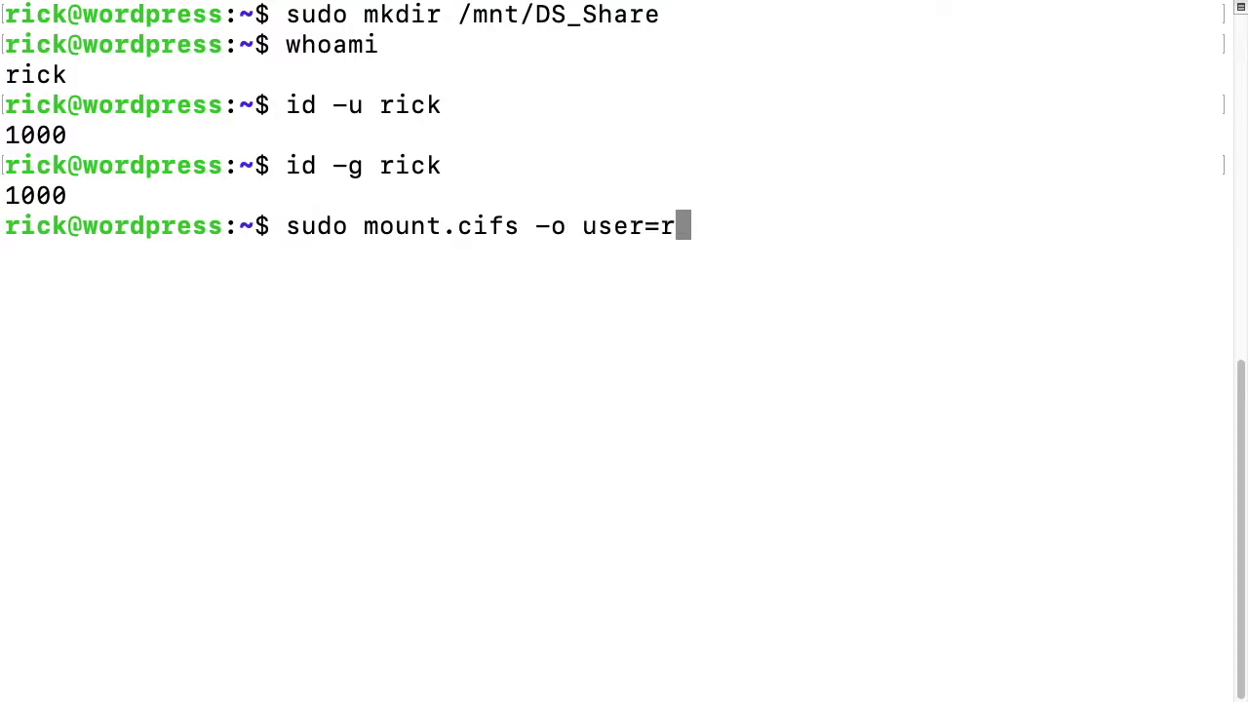
text(ick,)
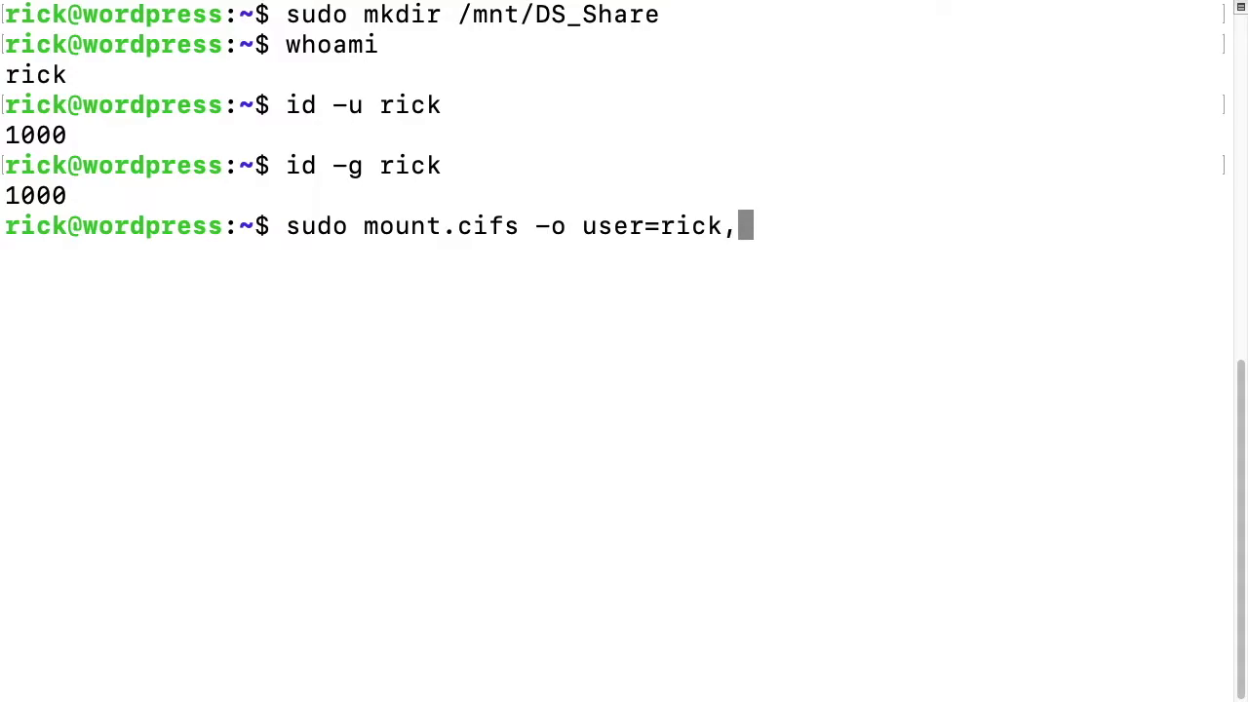
text(uid=1000)
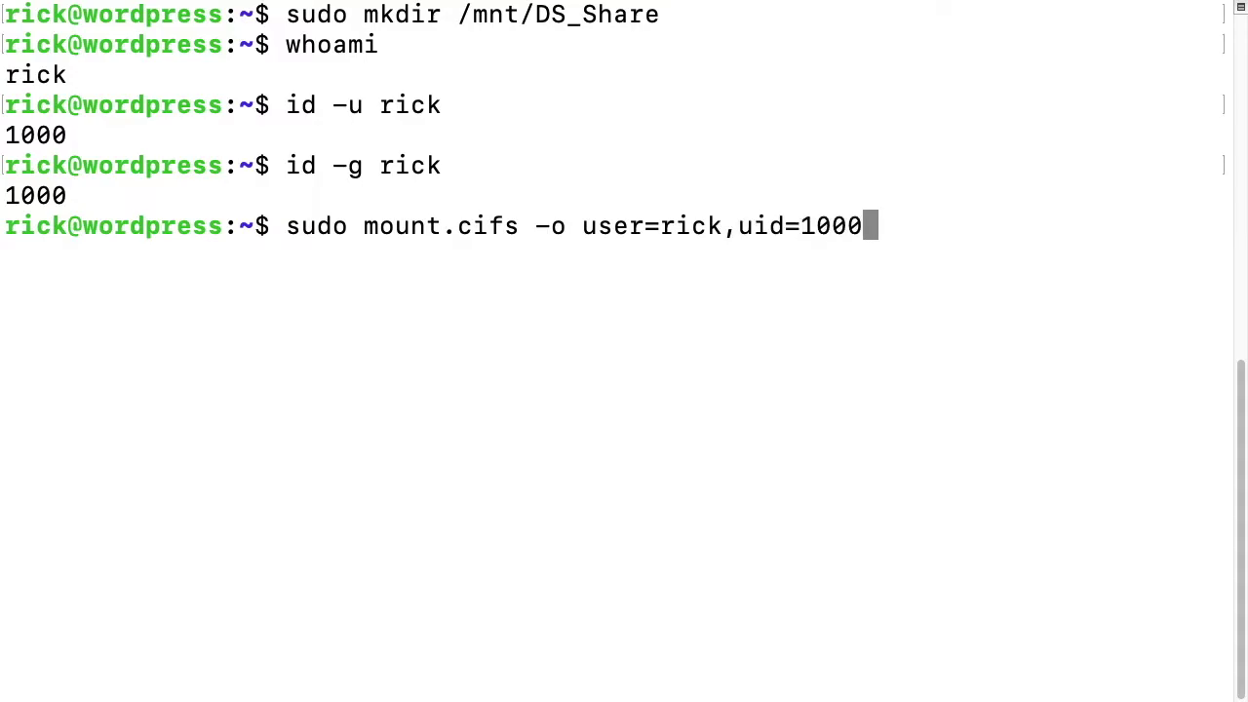
text(,gid)
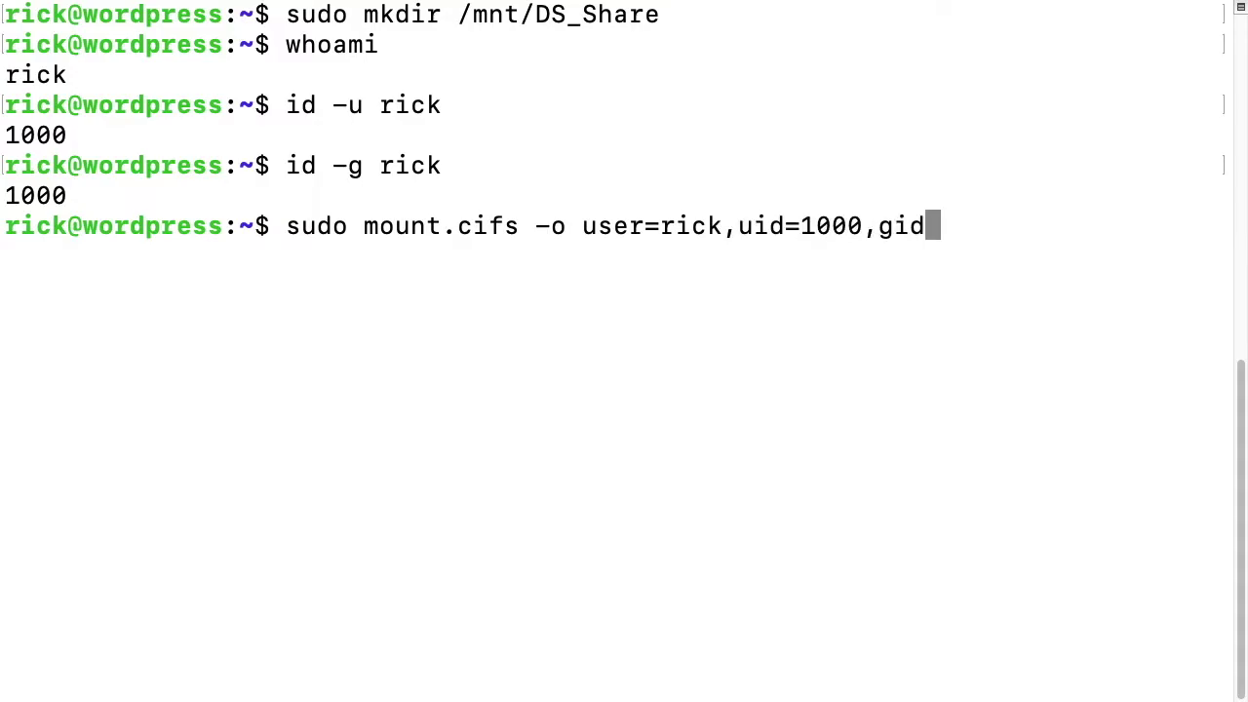
text(=1000)
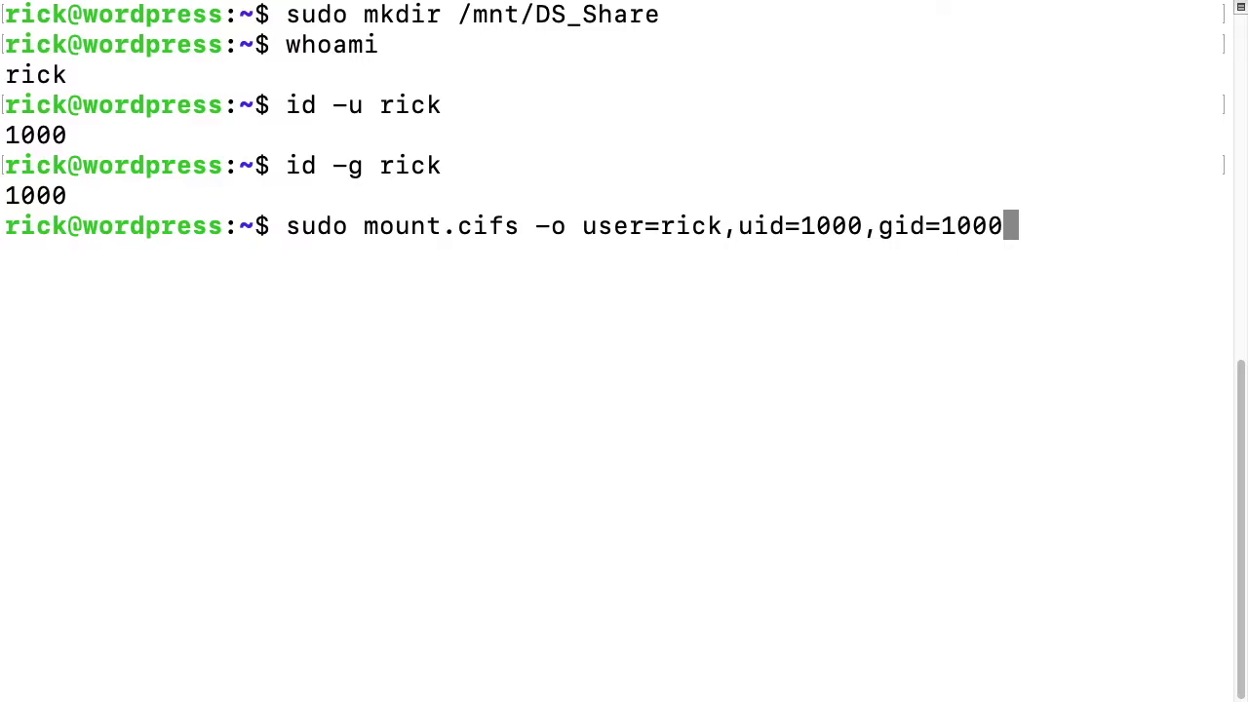
Complete the mount command with share //192.168.7.2/DS_Share/ and mount point /mnt/DS_Share, run it and enter the share account's password.
text( //)
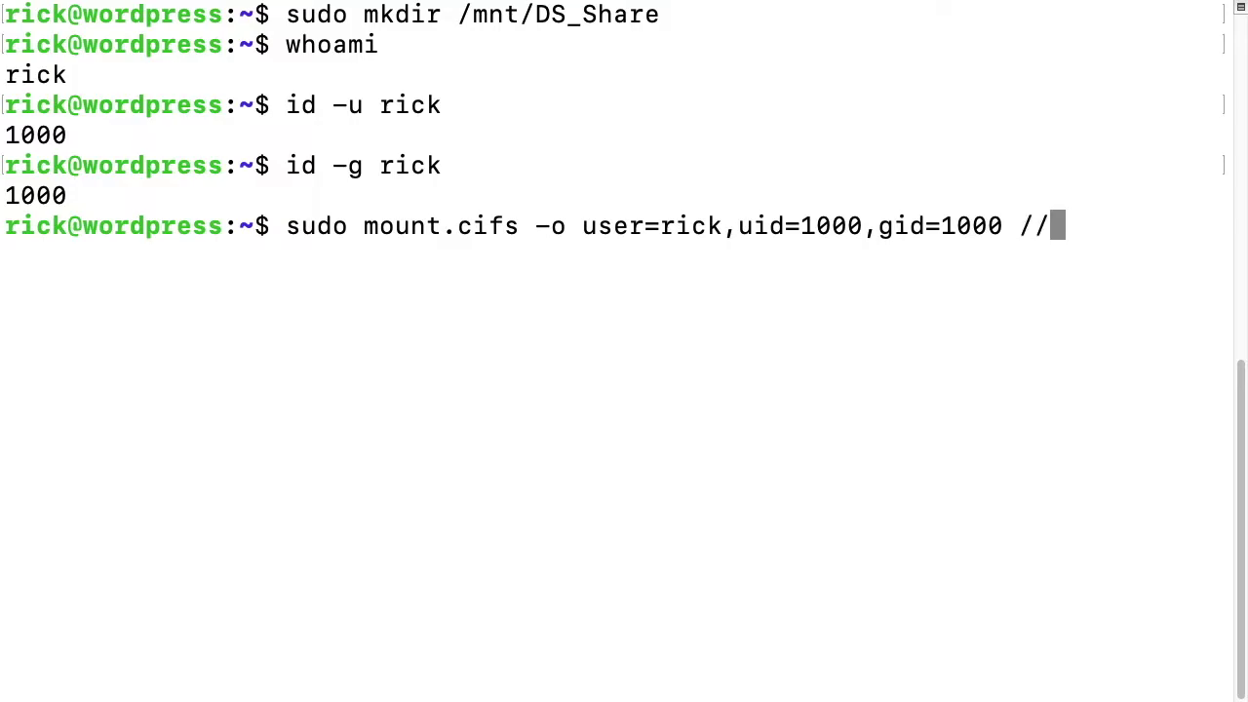
text(192.16)
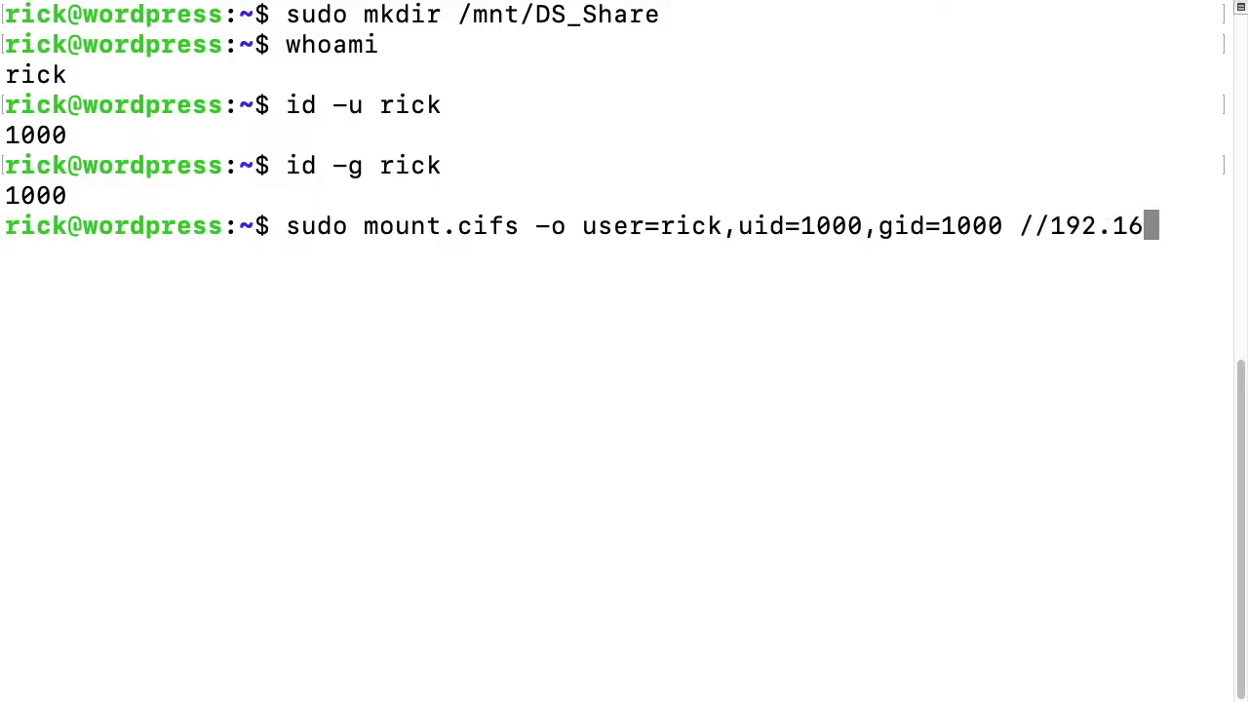
text(8.7.2/)
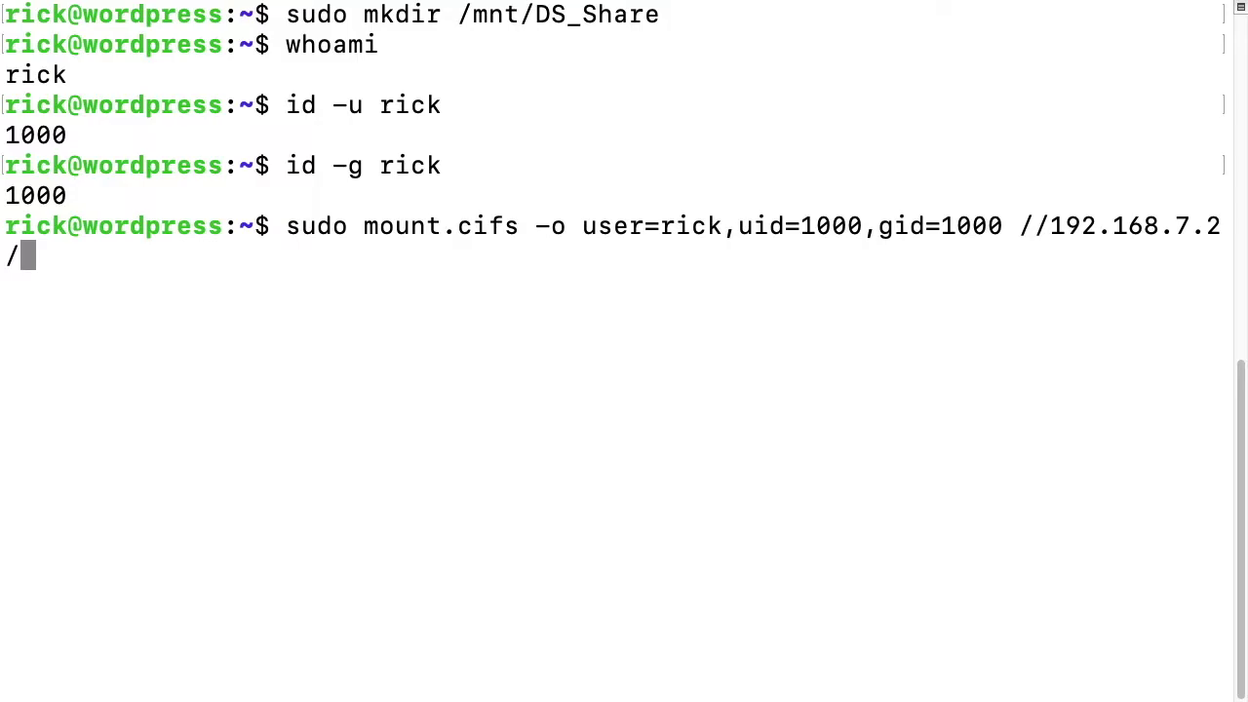
text(DS_Sh)
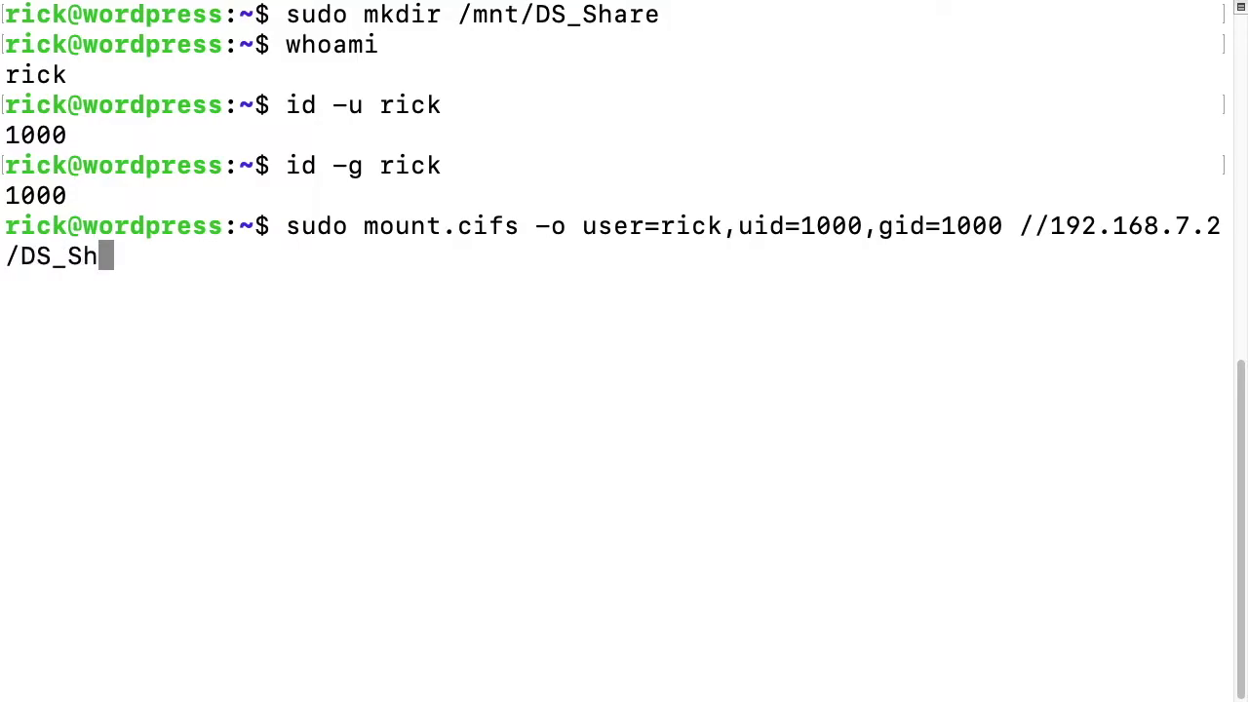
text(are)
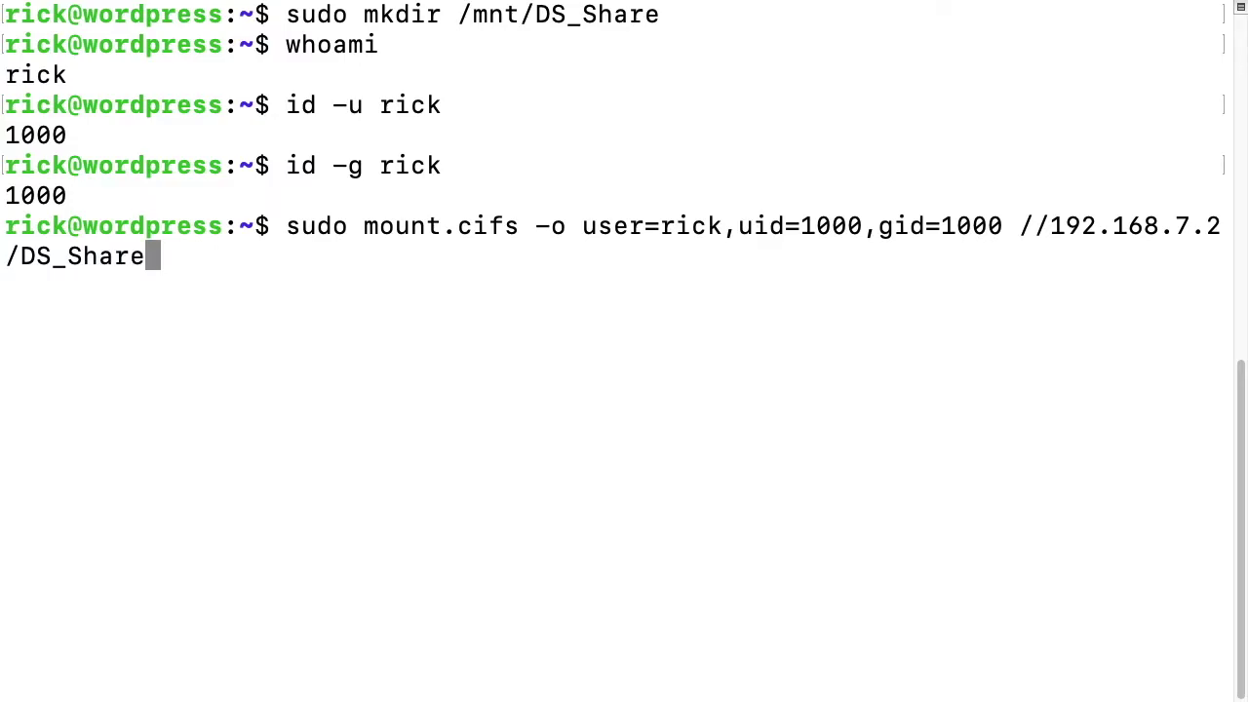
text(/)
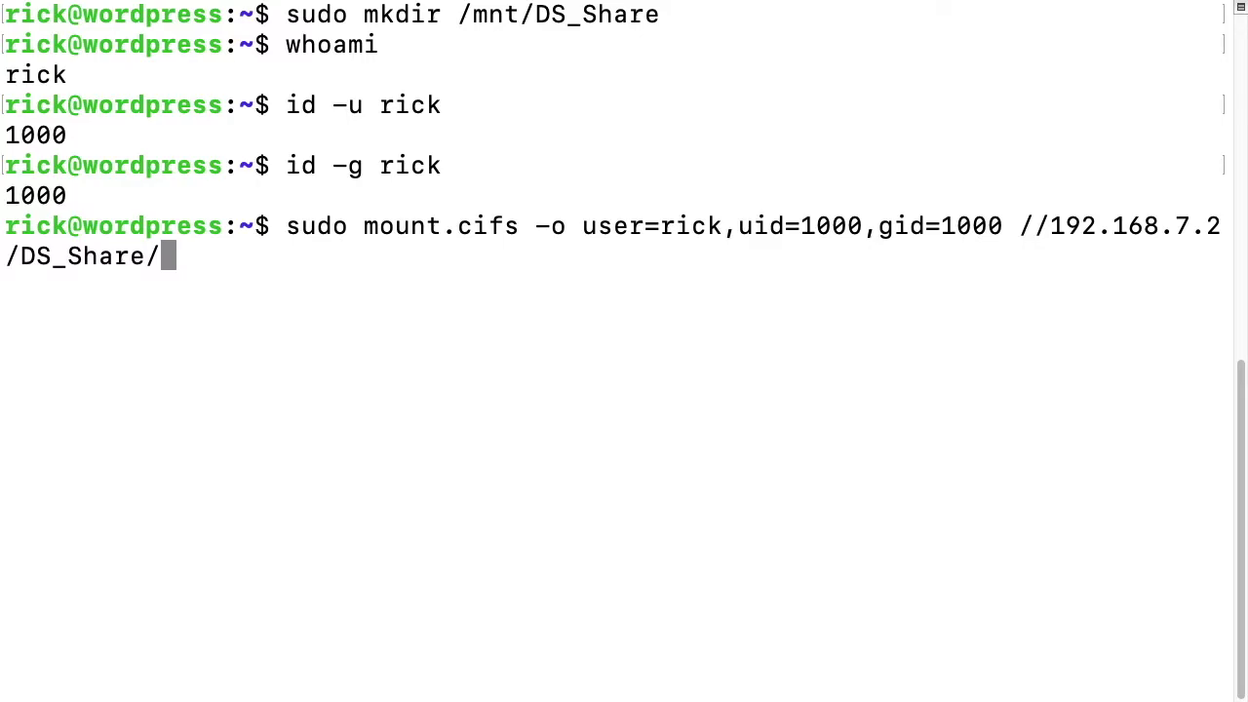
text( /)
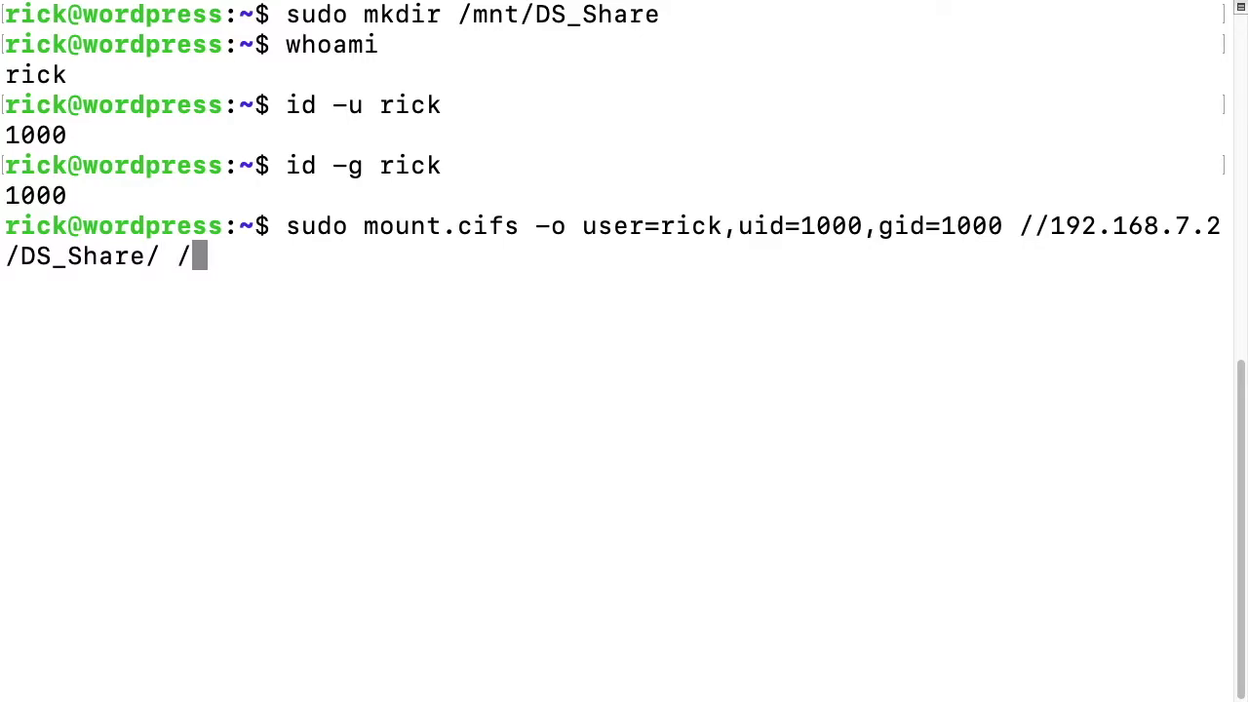
text(mnt/DS)
key(Tab)
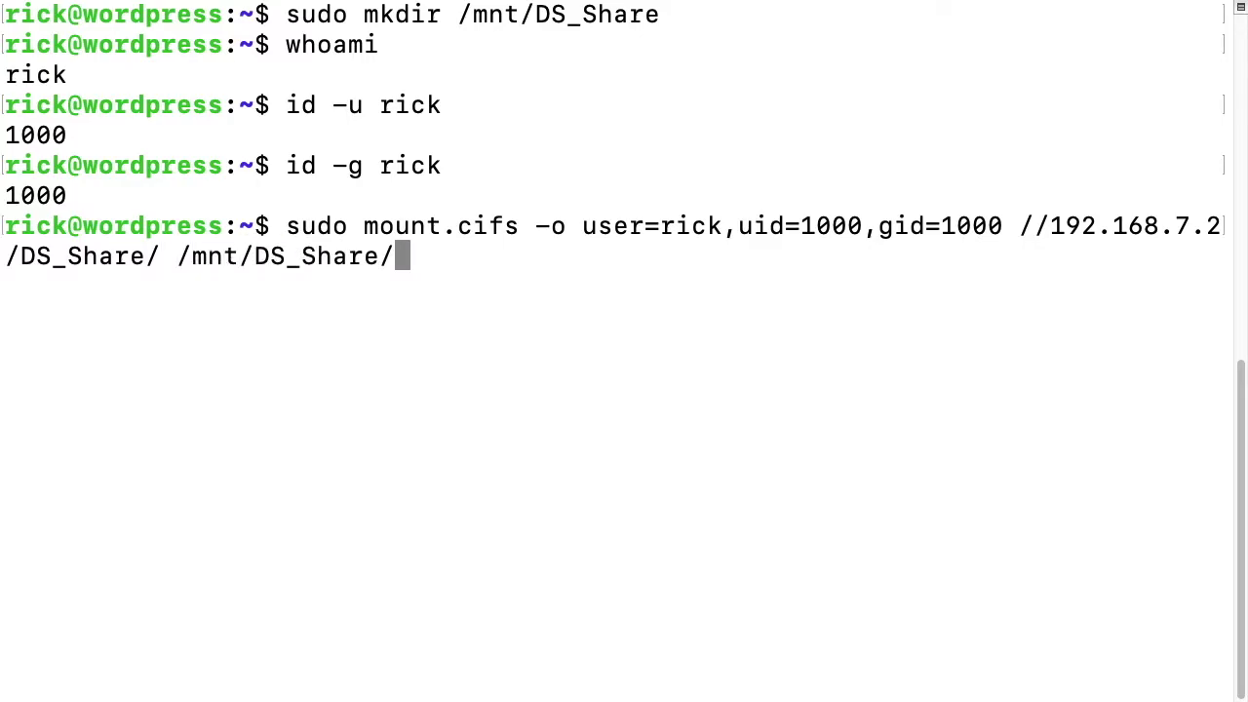
key(BackSpace)
key(Return)
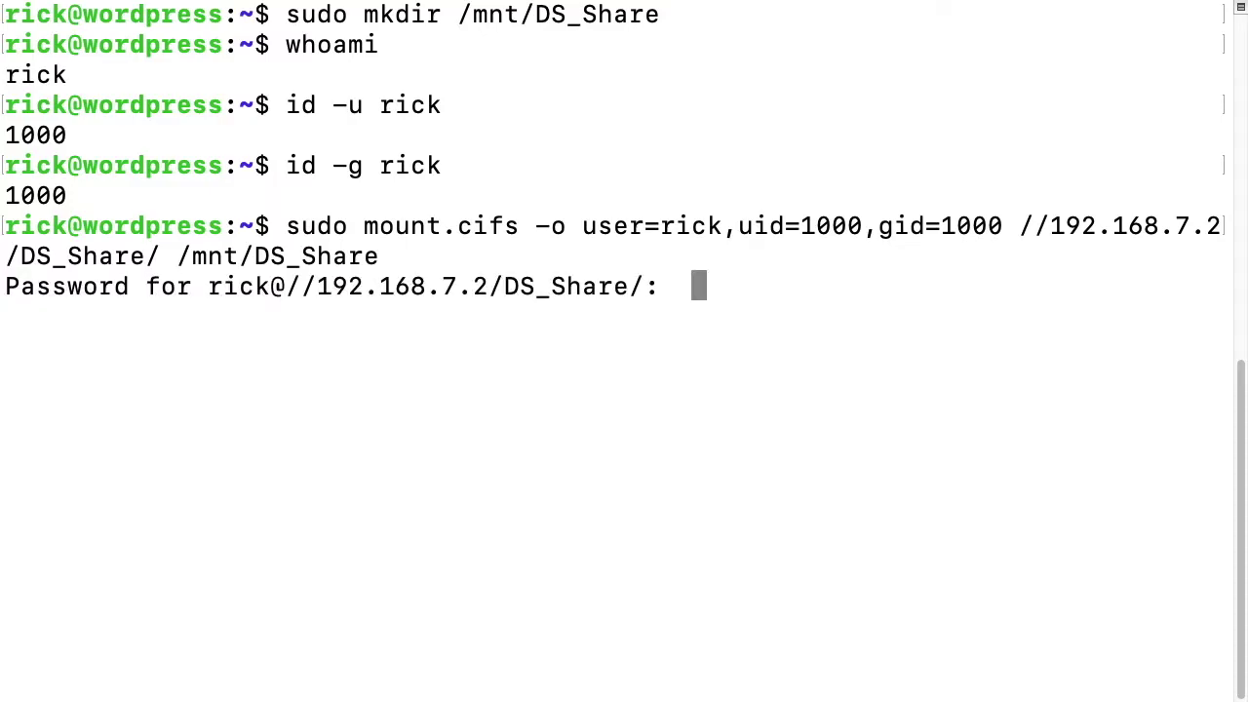
text(********)
key(Return)
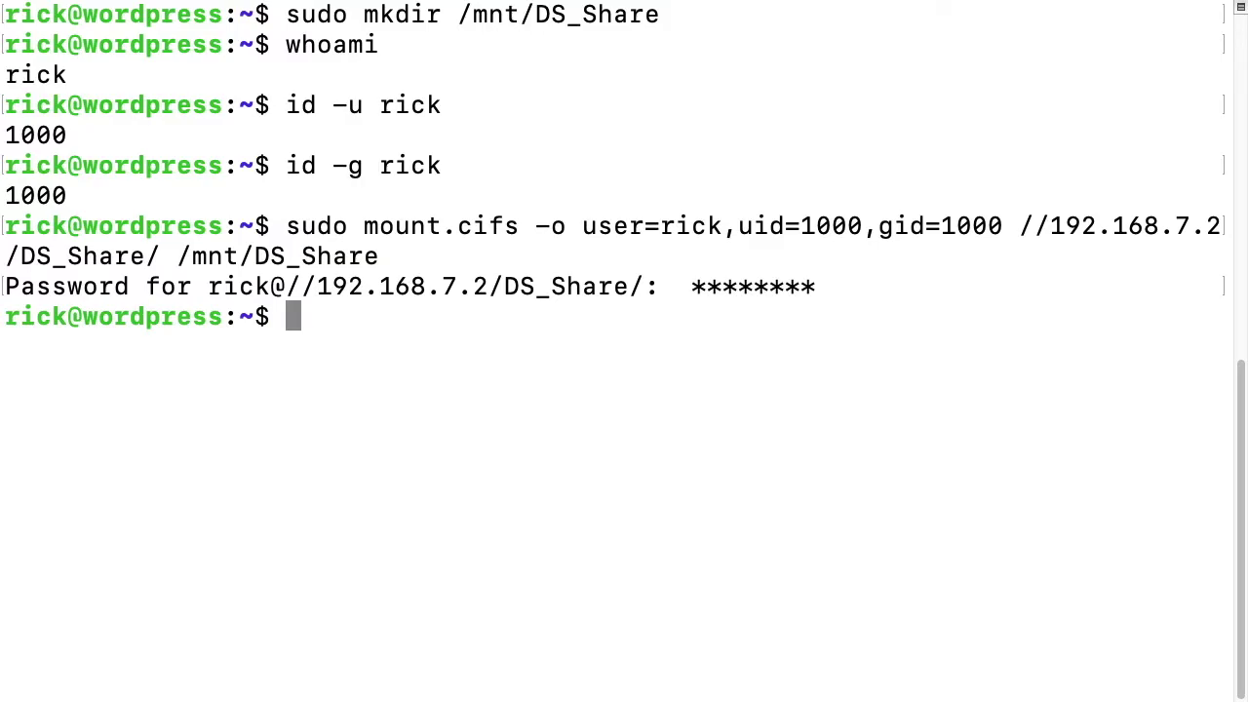
Change the working directory to the mounted share at /mnt/DS_Share.
text(cd /)
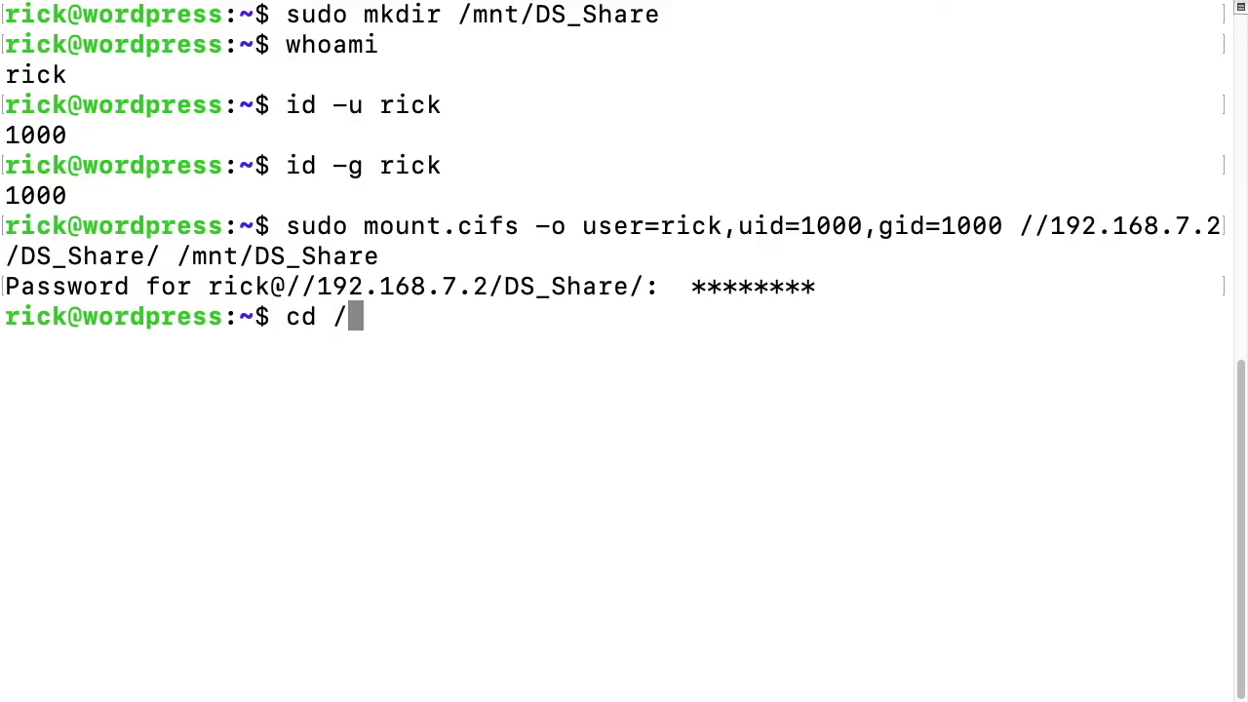
text(mnt/)
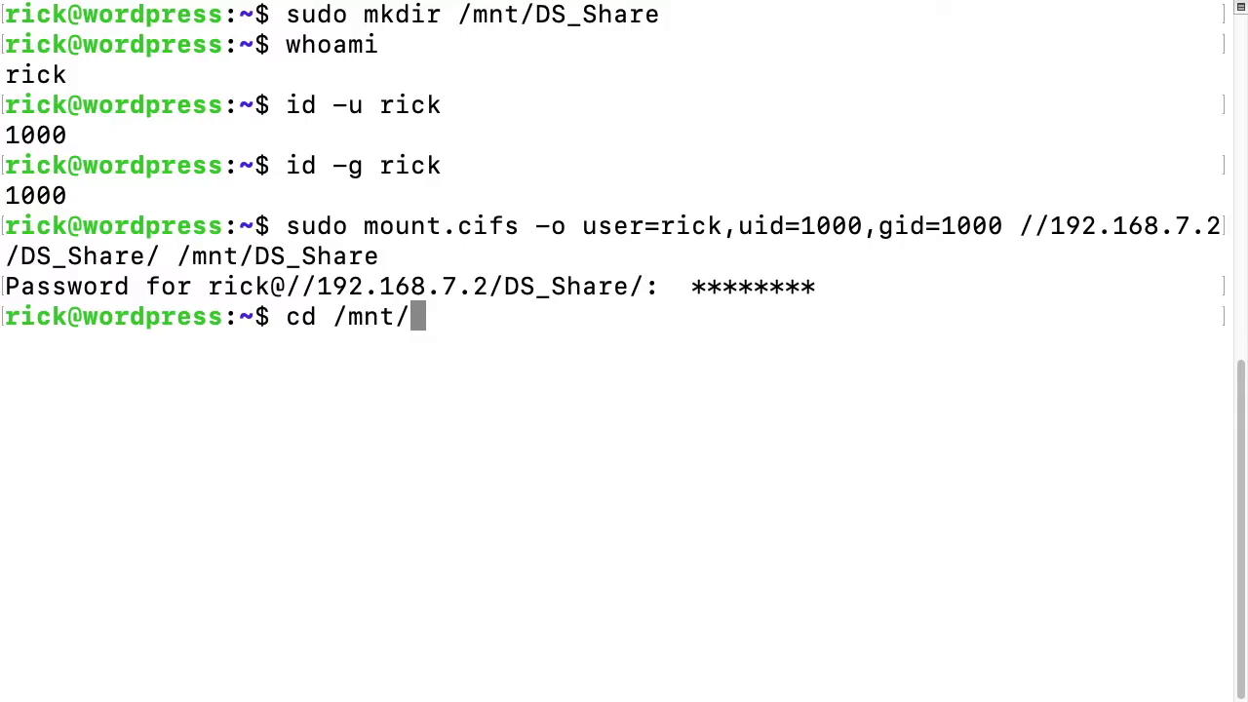
text(DS)
key(Tab)
key(Return)
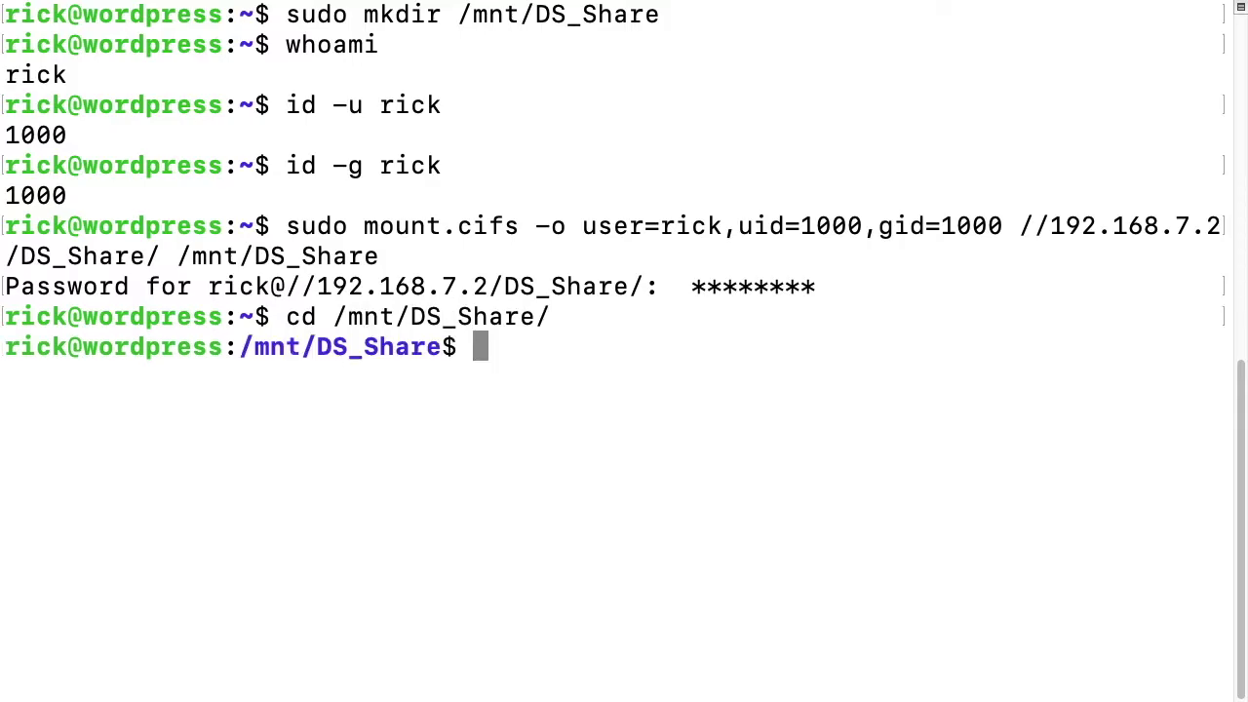
List the mounted share's contents with ls, and again in long format with ls -l to check ownership and permissions.
text(ls)
key(Return)
text(ls -l)
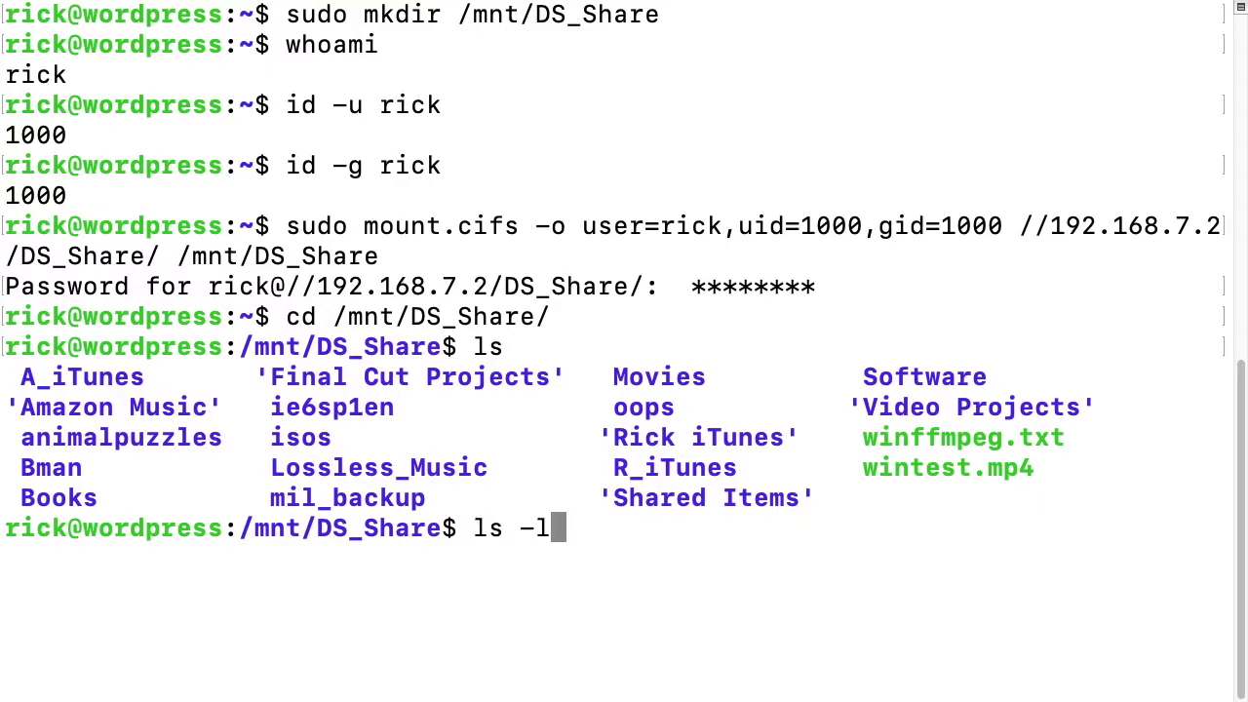
key(Return)
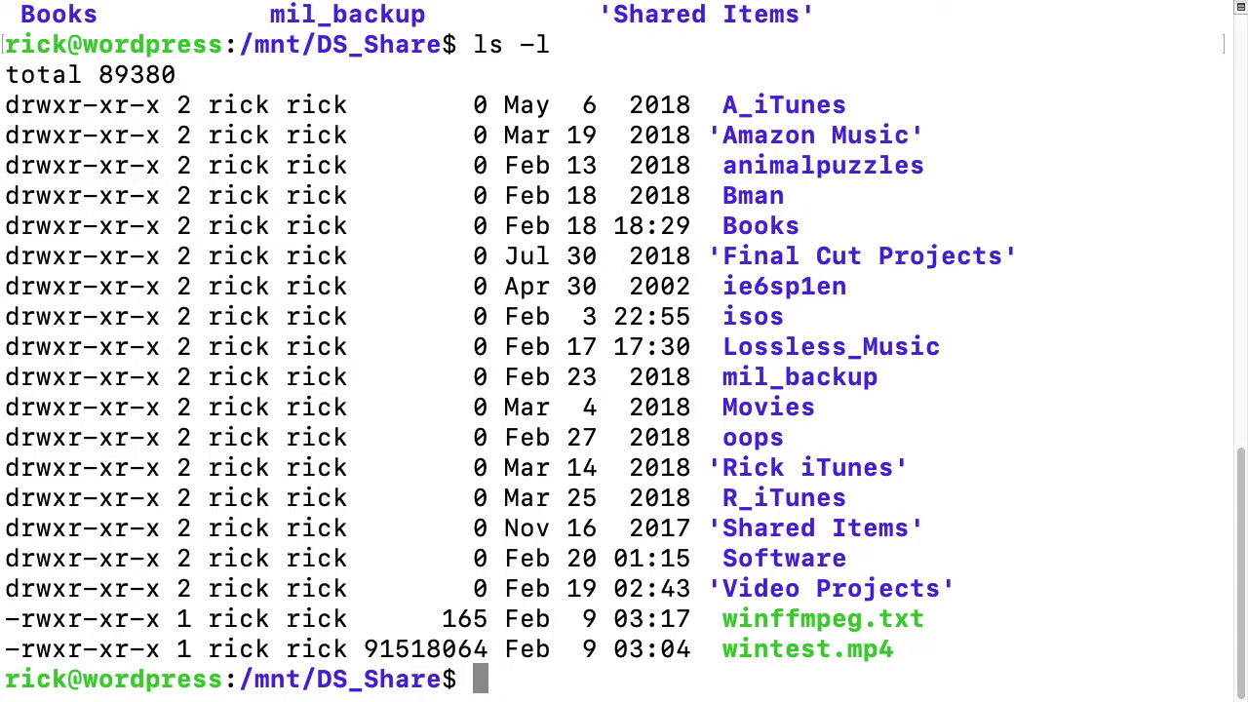
Copy wintest.mp4 to wintest2.mp4 in the share with cp and list the directory in long format.
text(cp wi)
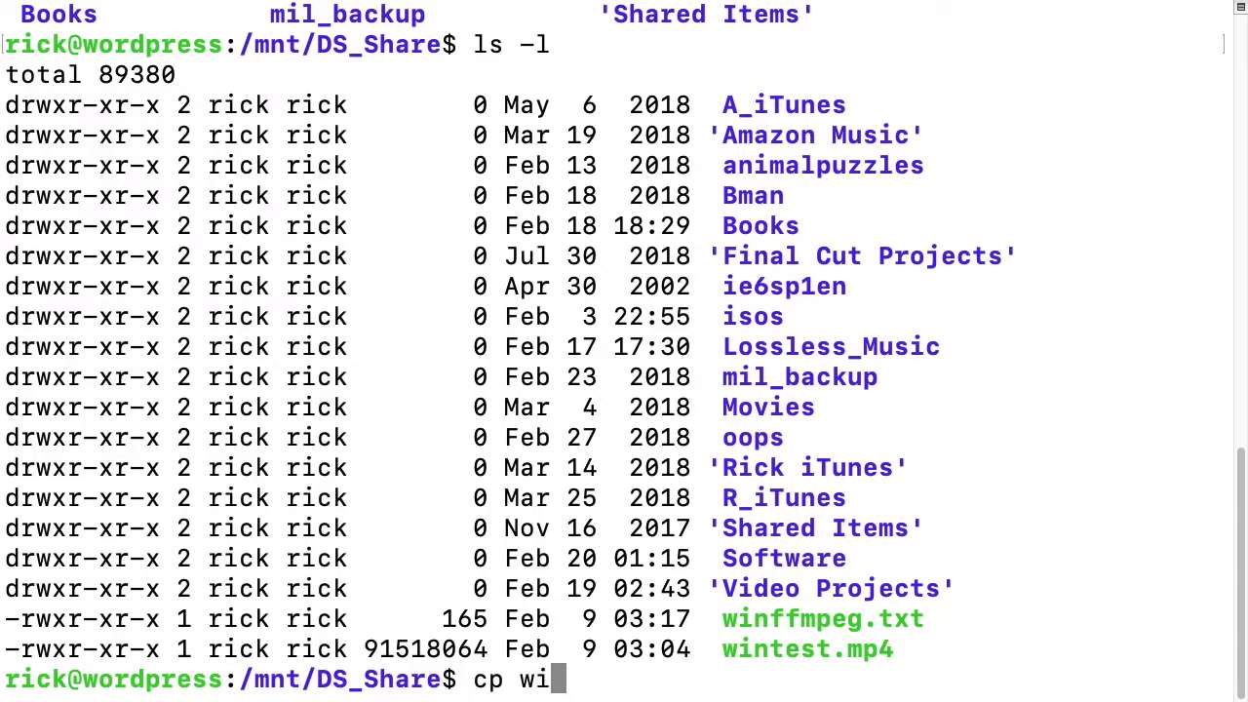
text(nt)
key(Tab)
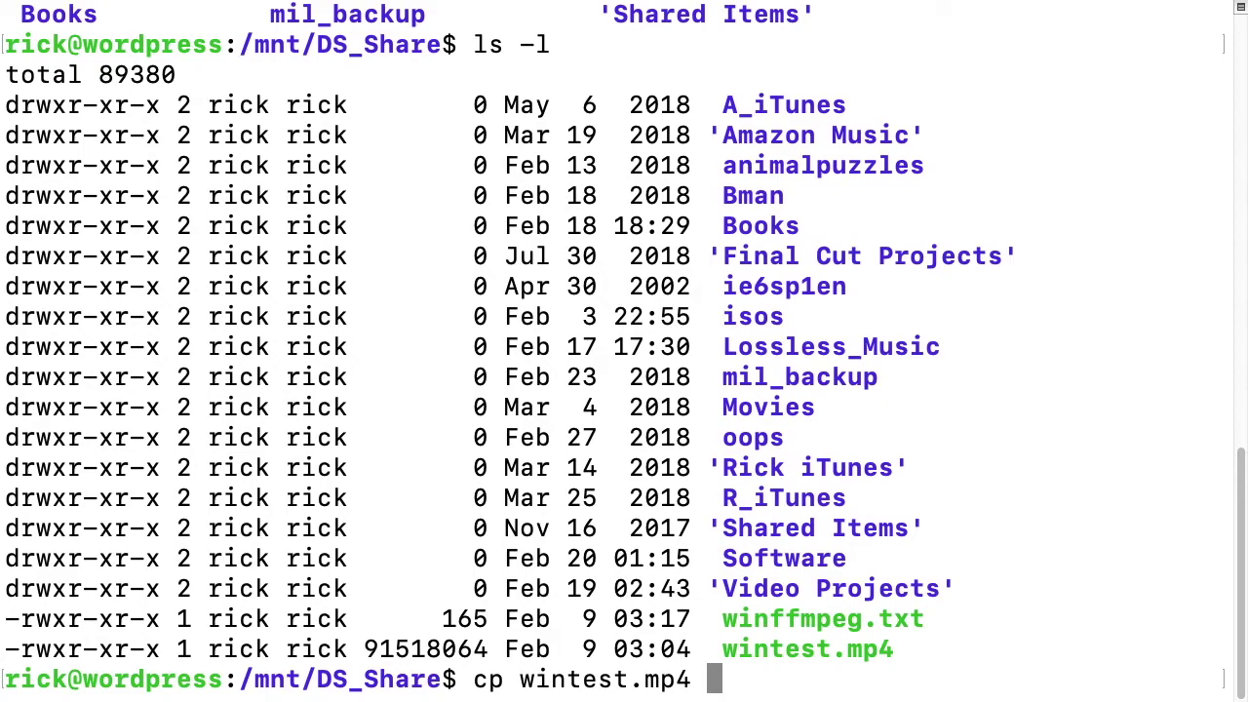
text(wint)
key(Tab)
key(Left)
key(Left)
key(Left)
key(Left)
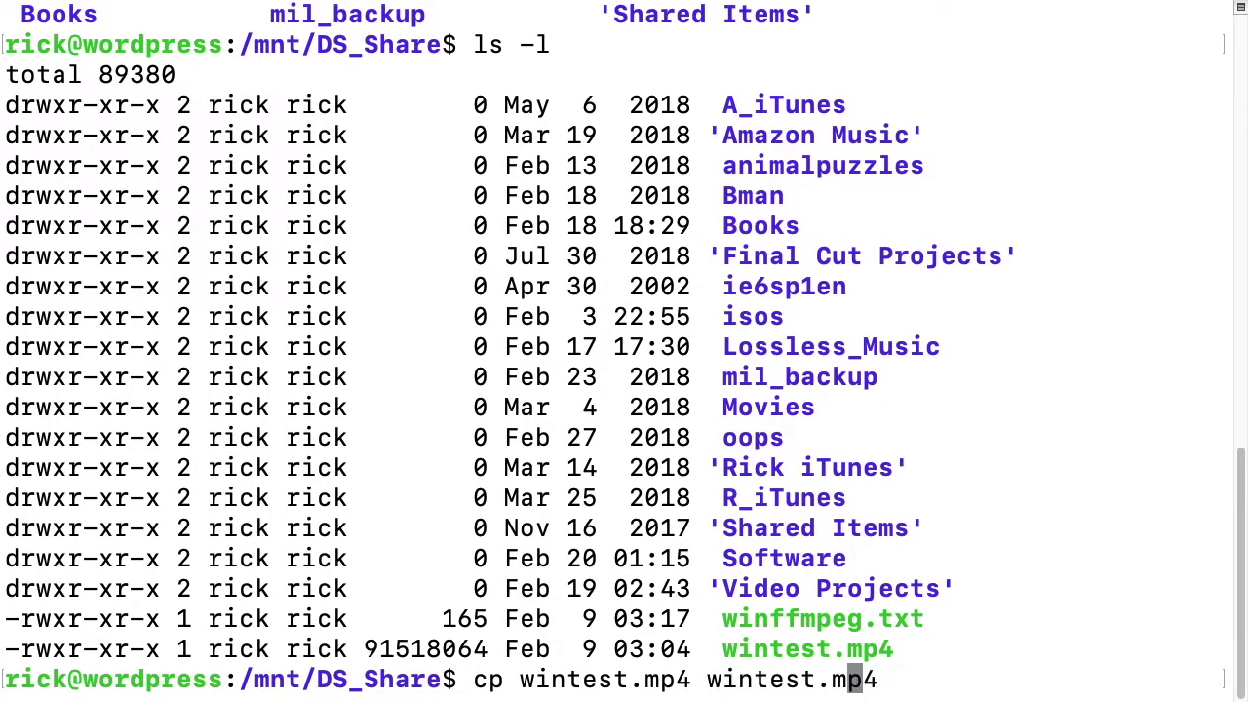
text(2)
key(Return)
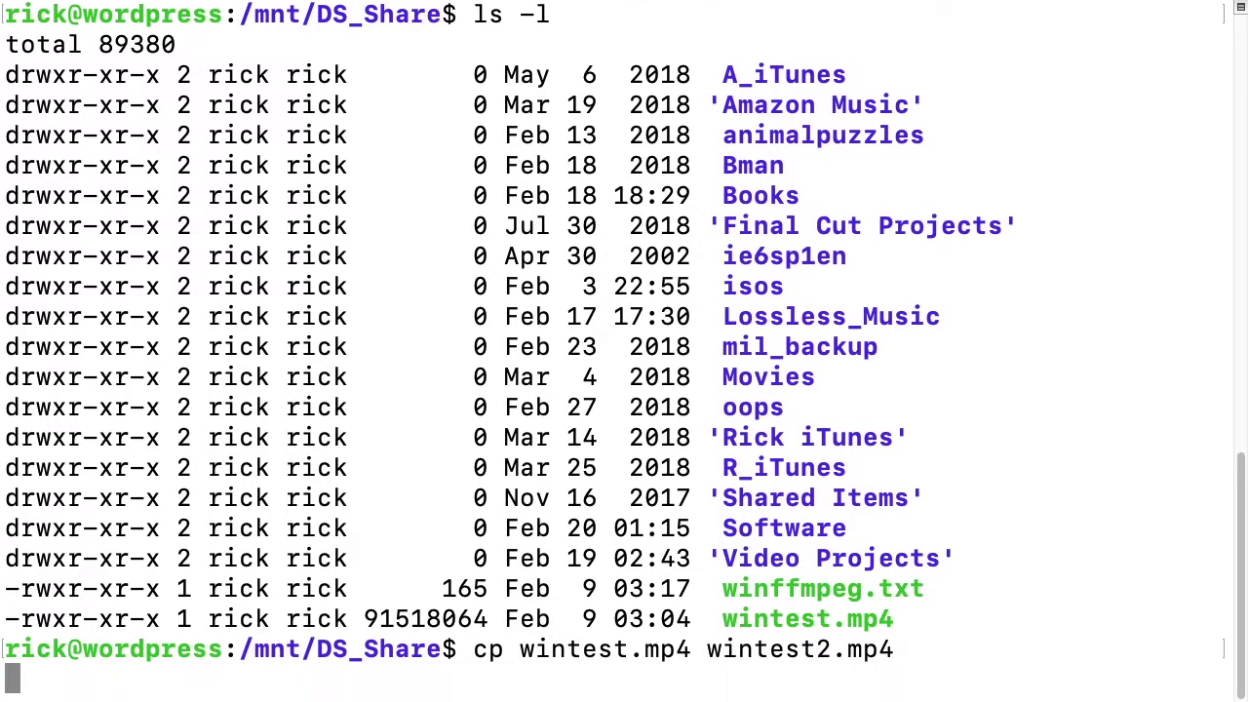
text(ls -l)
key(Return)
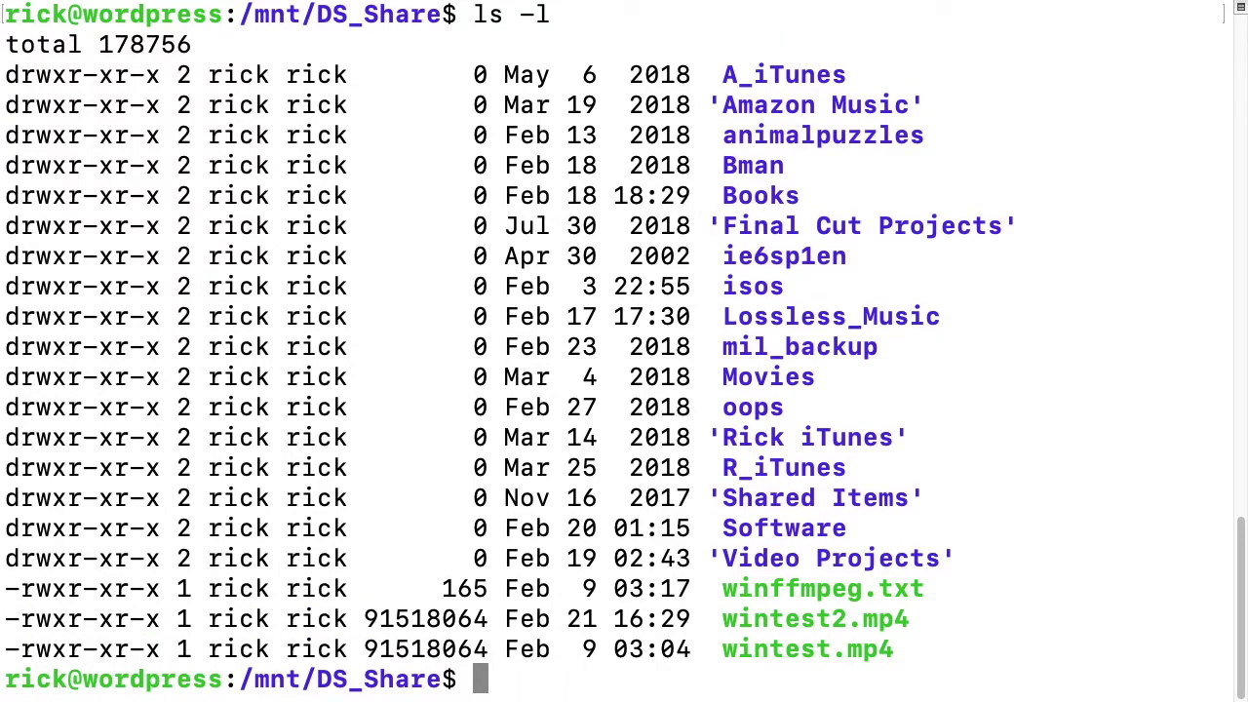
Delete the test copy wintest2.mp4 from the share with rm.
text(rm win)
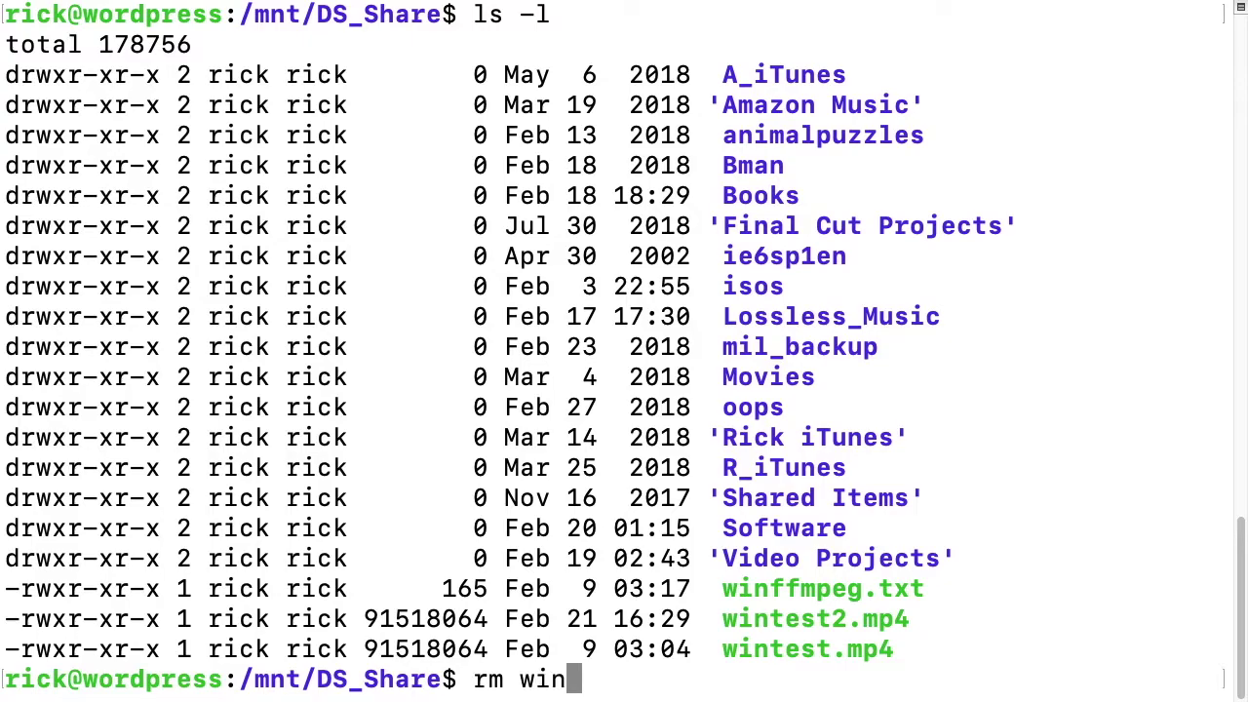
text(t)
key(Tab)
text(2)
key(Tab)
key(Return)
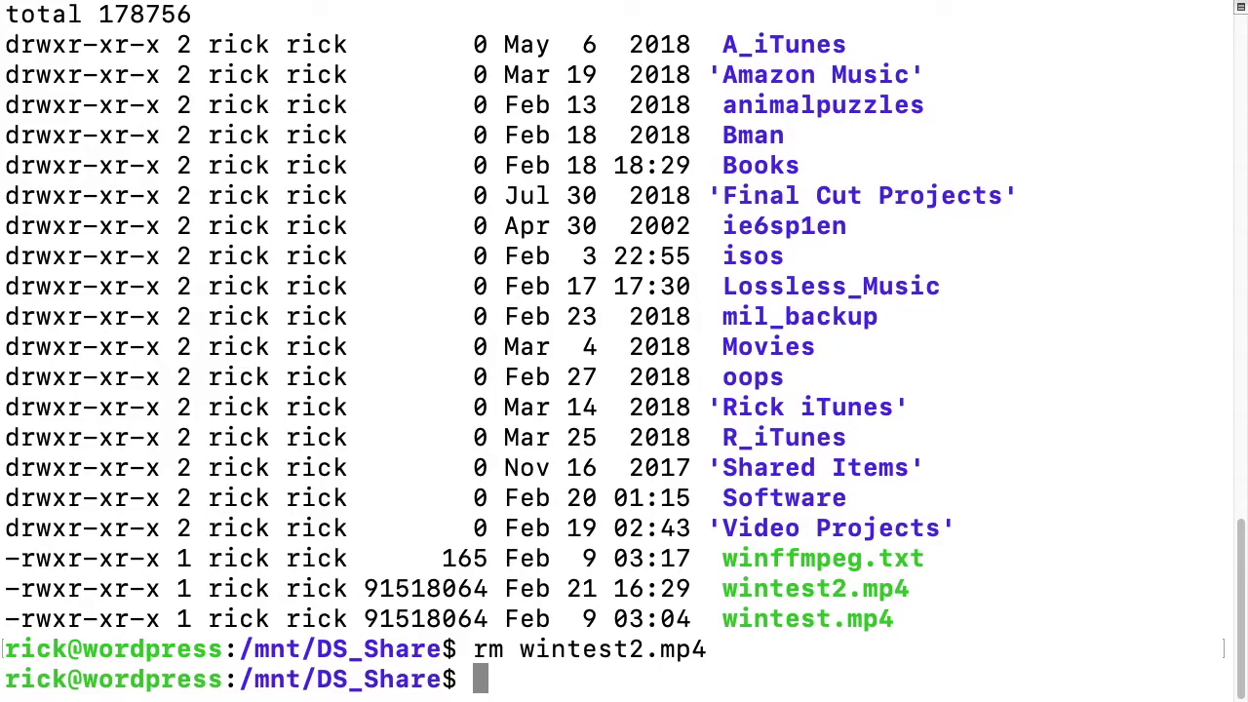
Return to the home directory and unmount the share at /mnt/DS_Share with sudo umount.
text(cd)
key(Return)
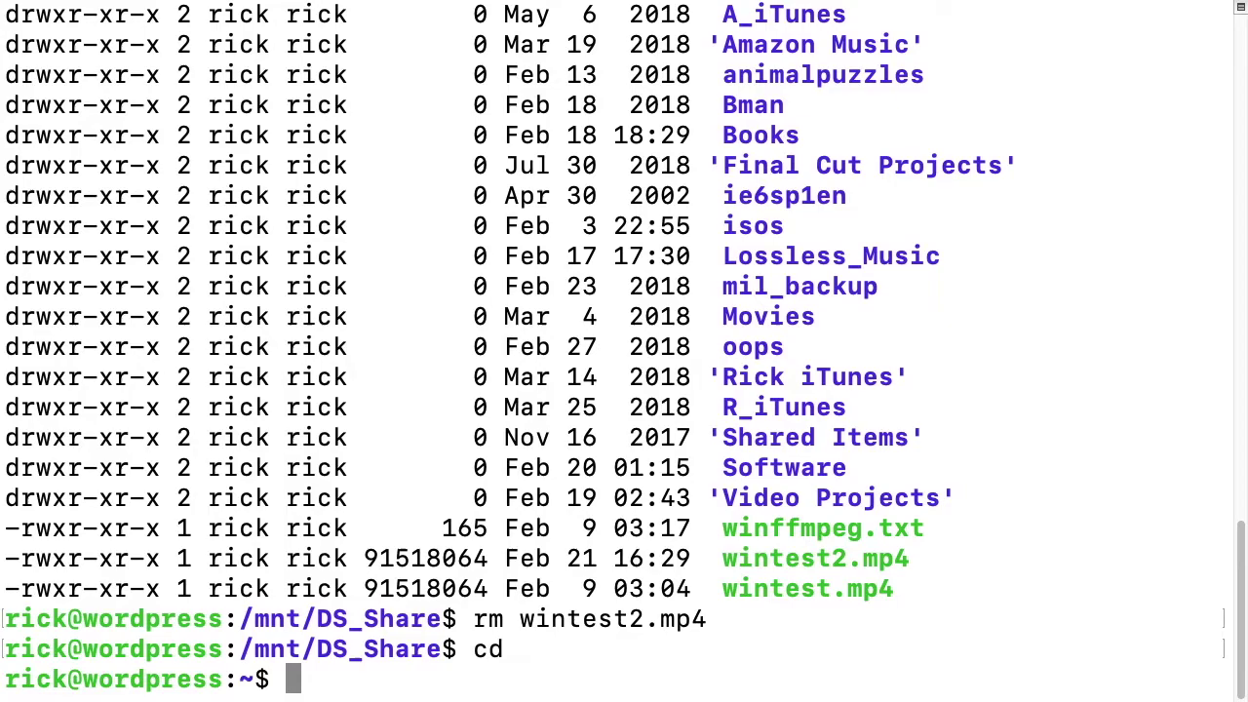
text(su)
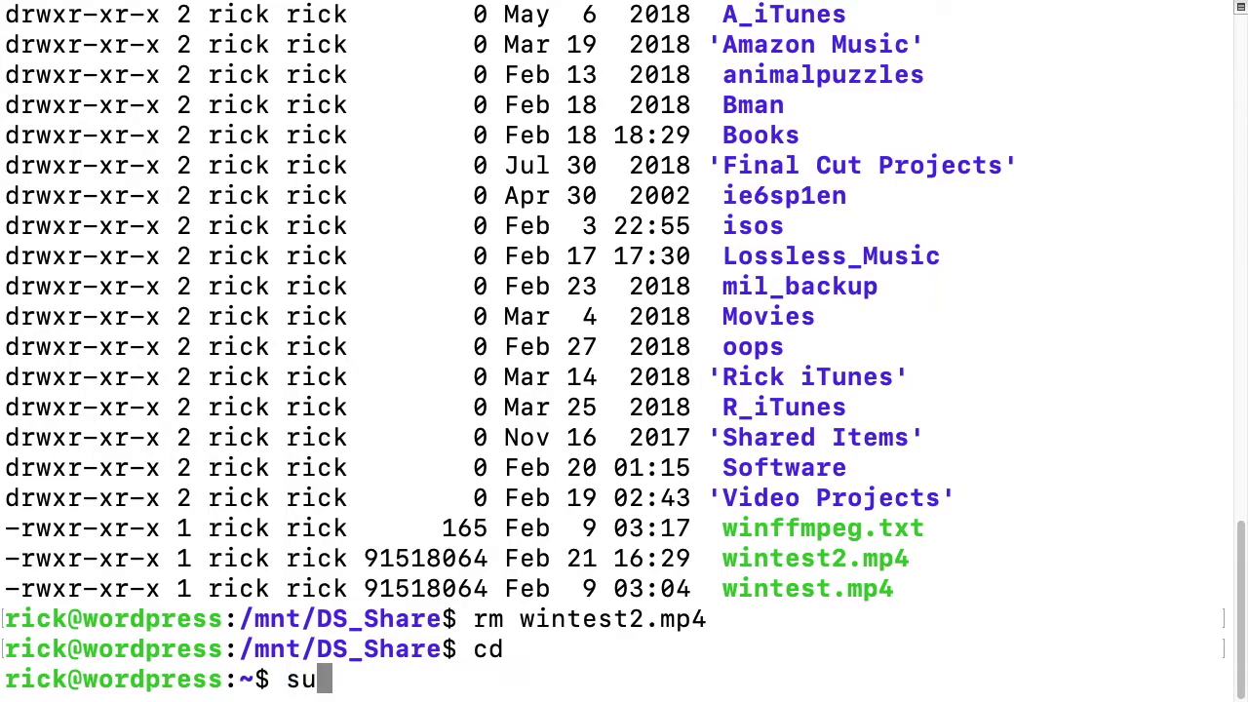
text(do umou)
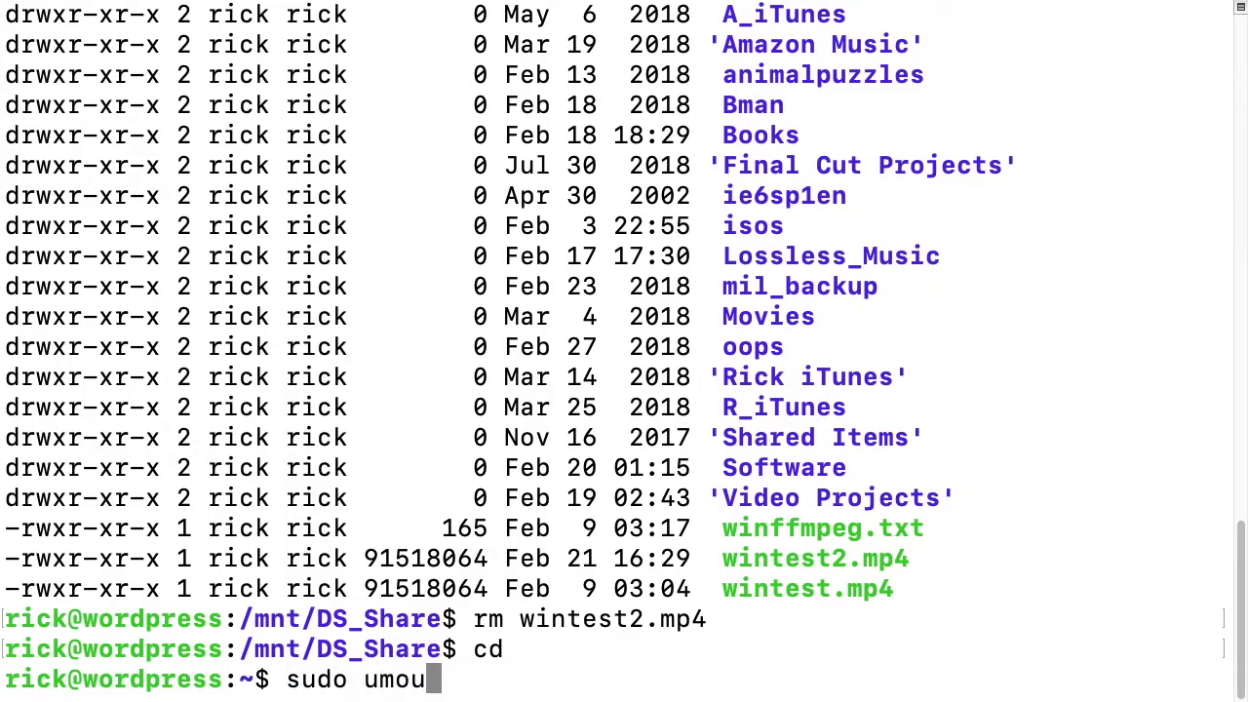
text(nt /mnt/DS_Share)
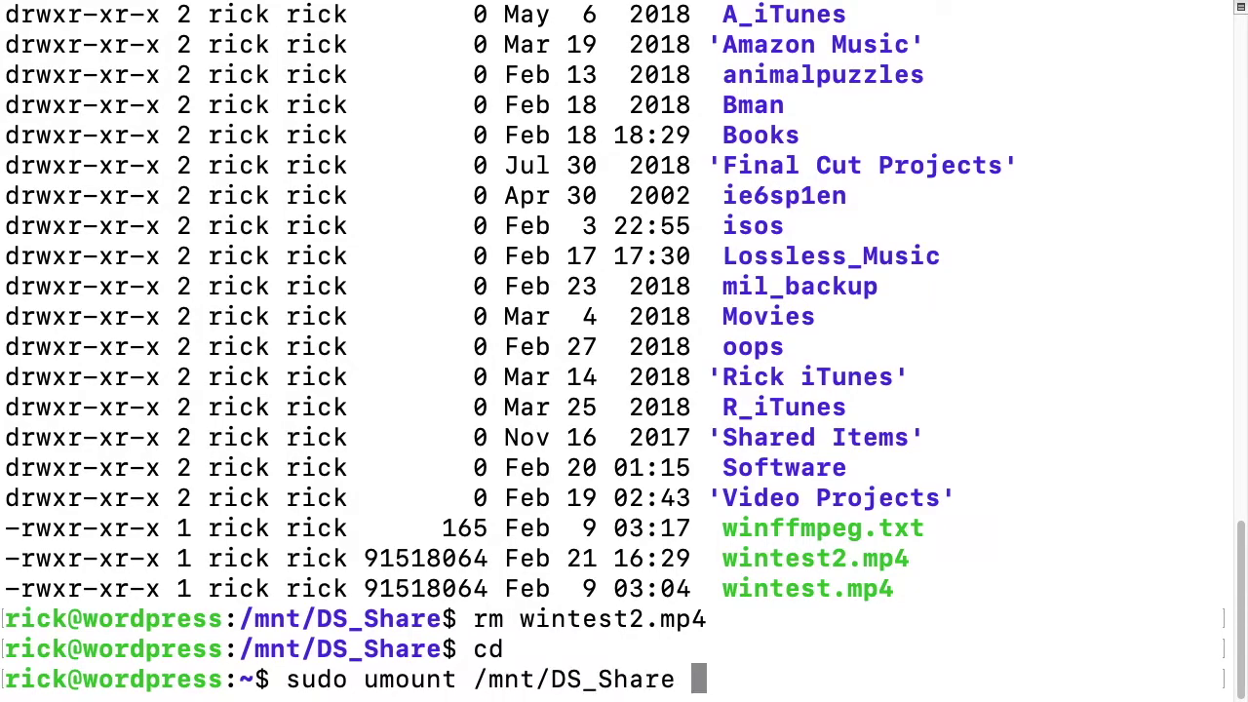
key(Return)
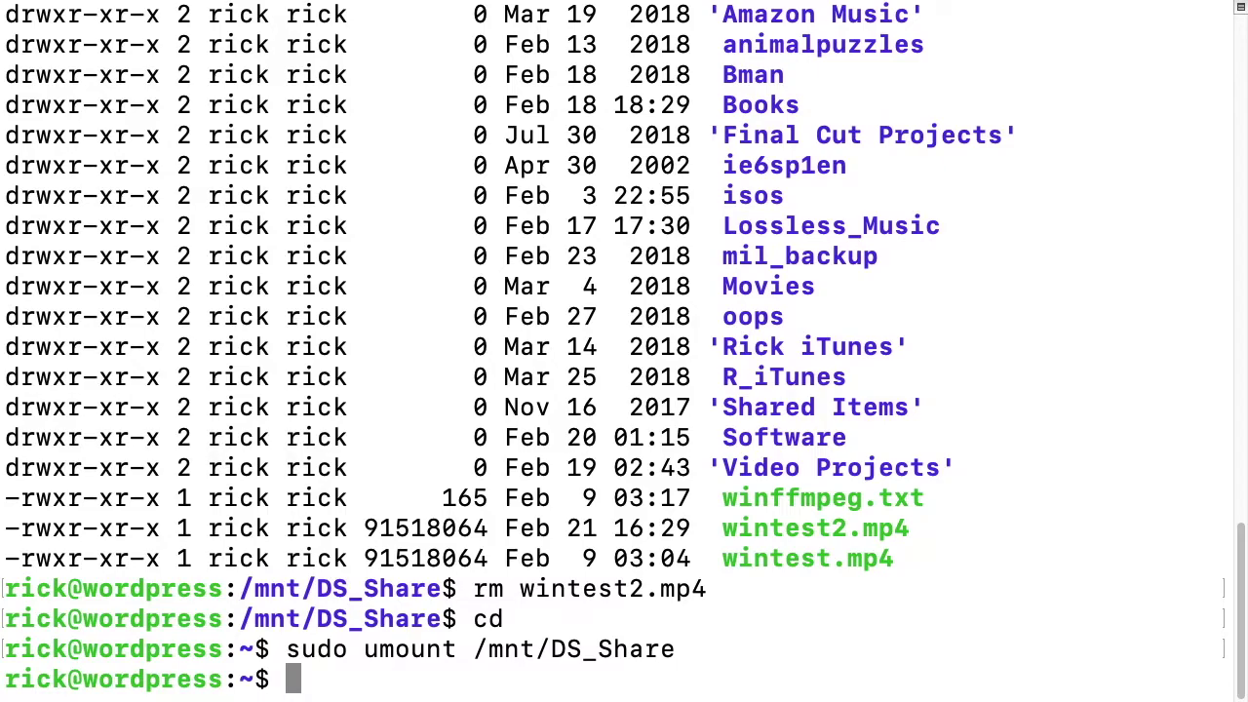
Open /etc/fstab for editing with sudo nano and go to the empty line below the swap entry.
text(sudo nano )
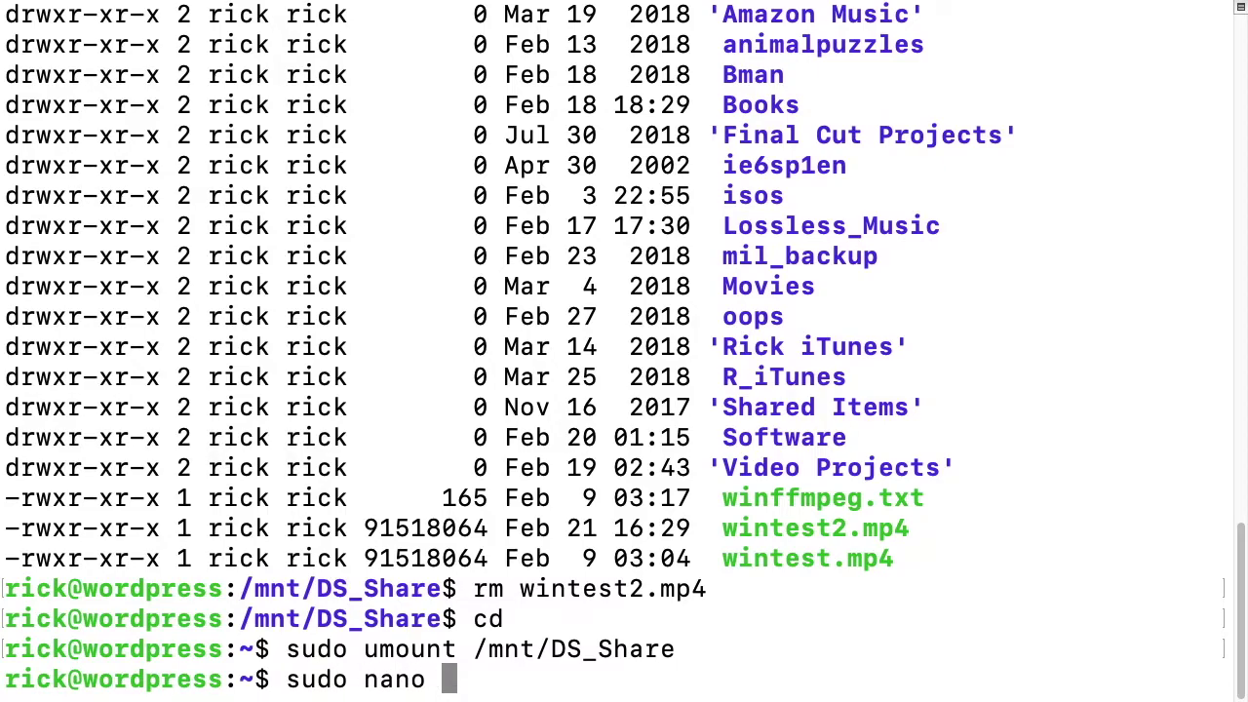
text(/etc/)
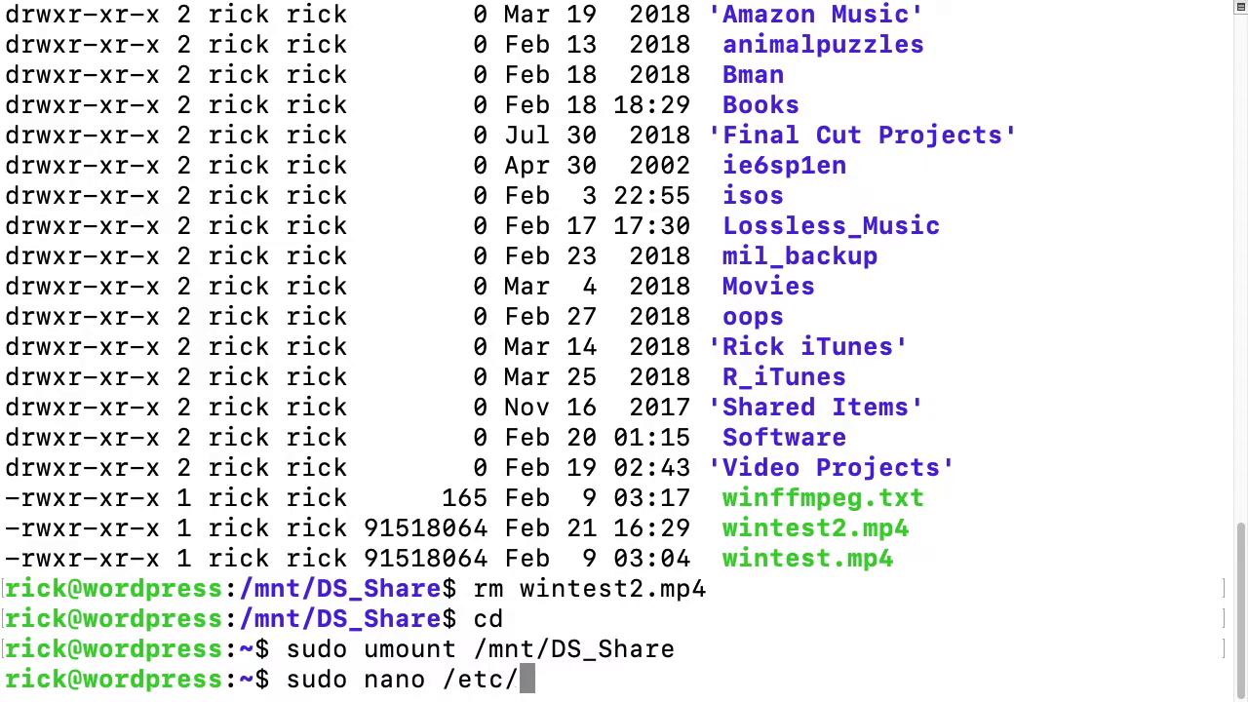
text(fstab)
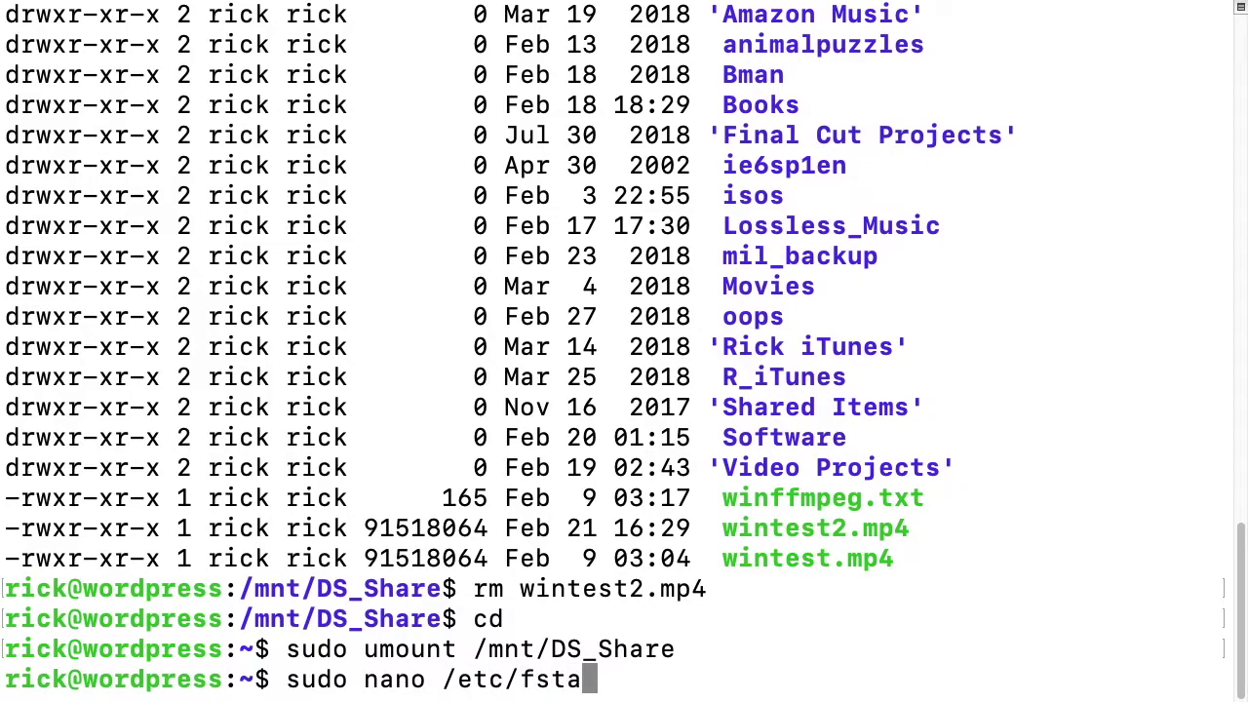
key(Return)
key(Down)
key(Down)
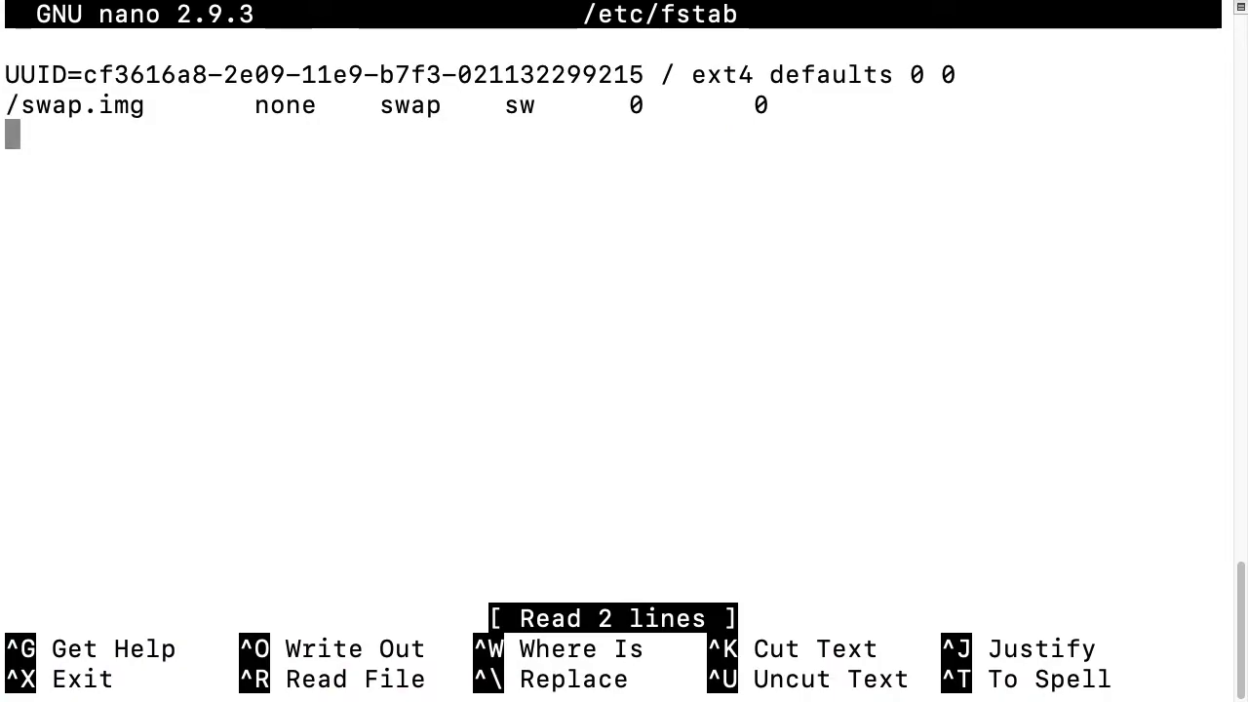
Start a new fstab entry with the share //192.168.7.2/DS_Share and, tab-separated, the mount point /mnt/DS_Share.
text(//)
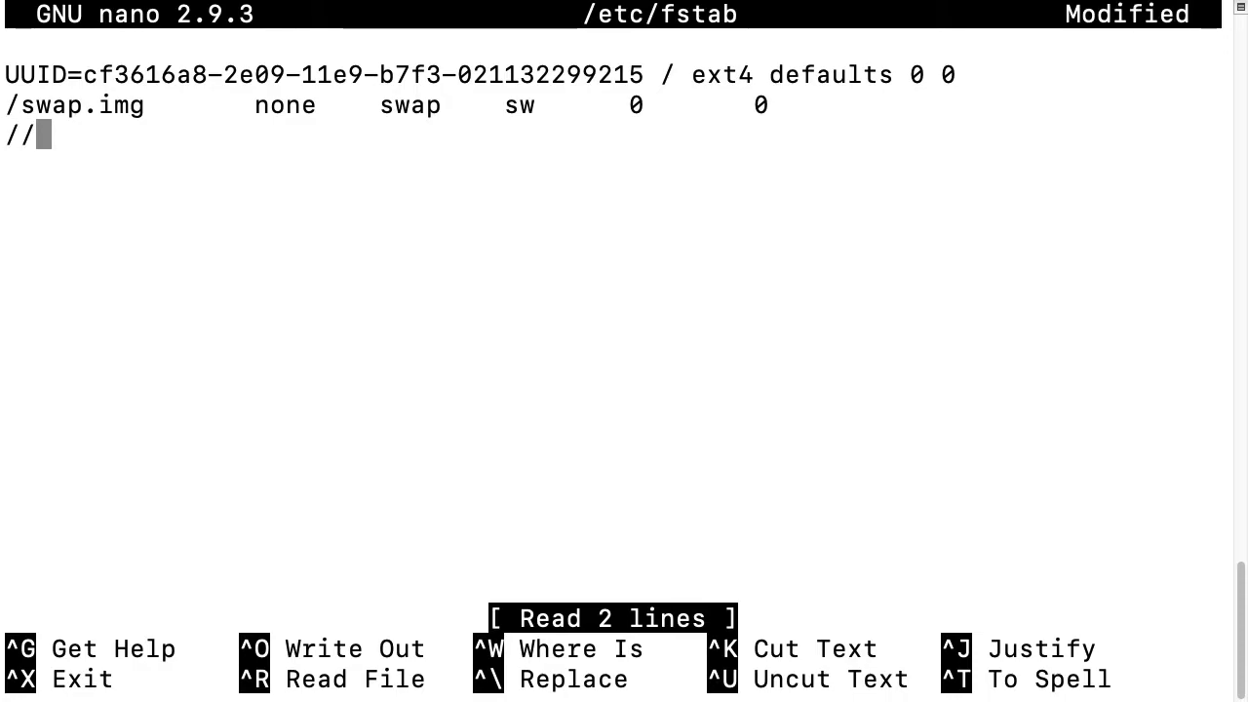
text(192.168)
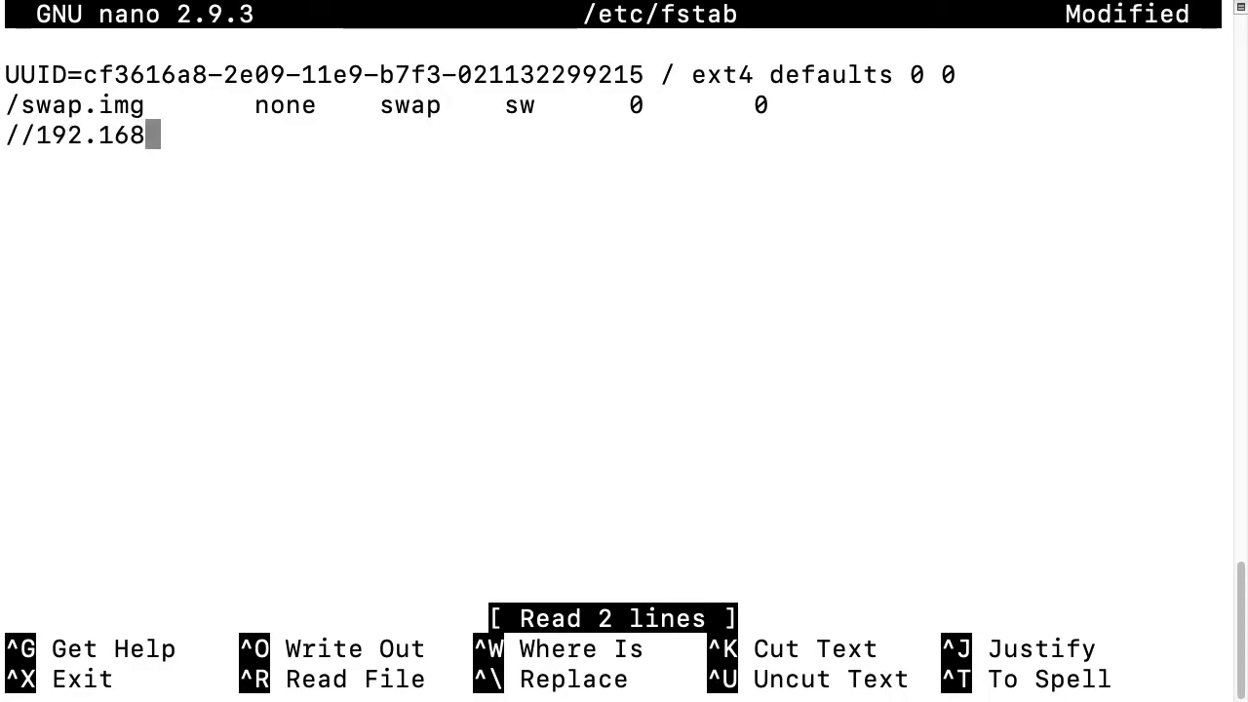
text(.7.2)
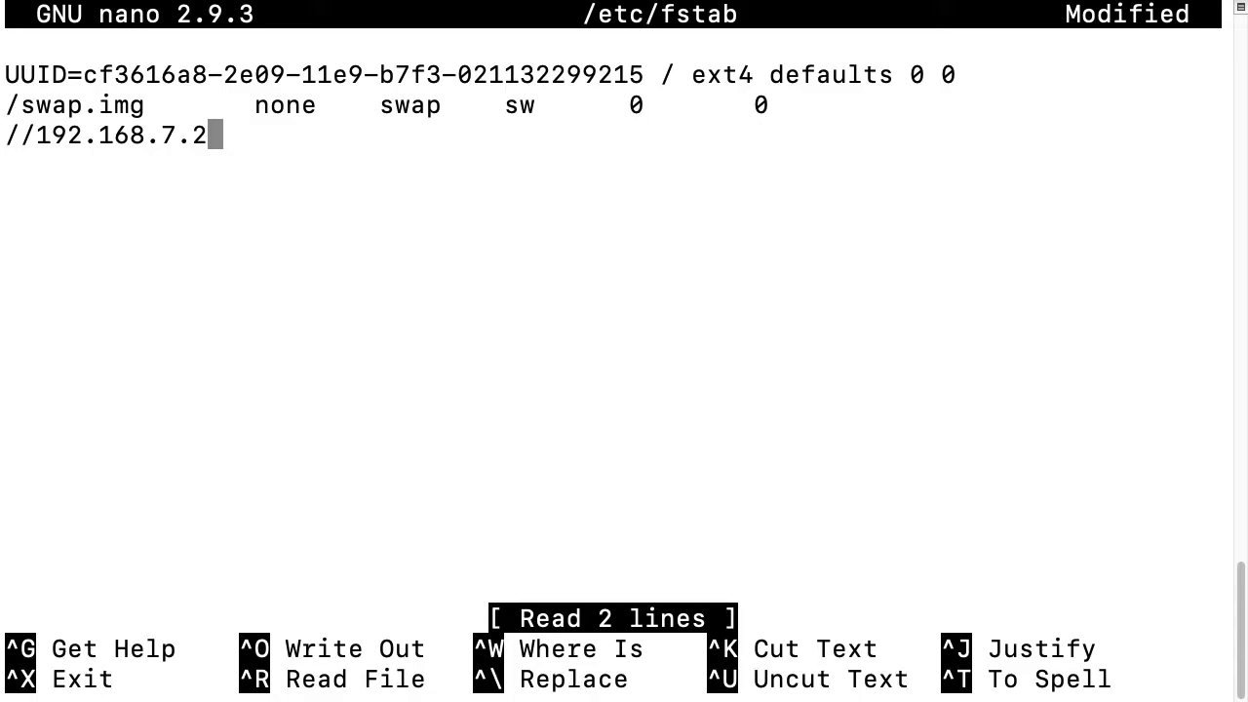
text(/DS)
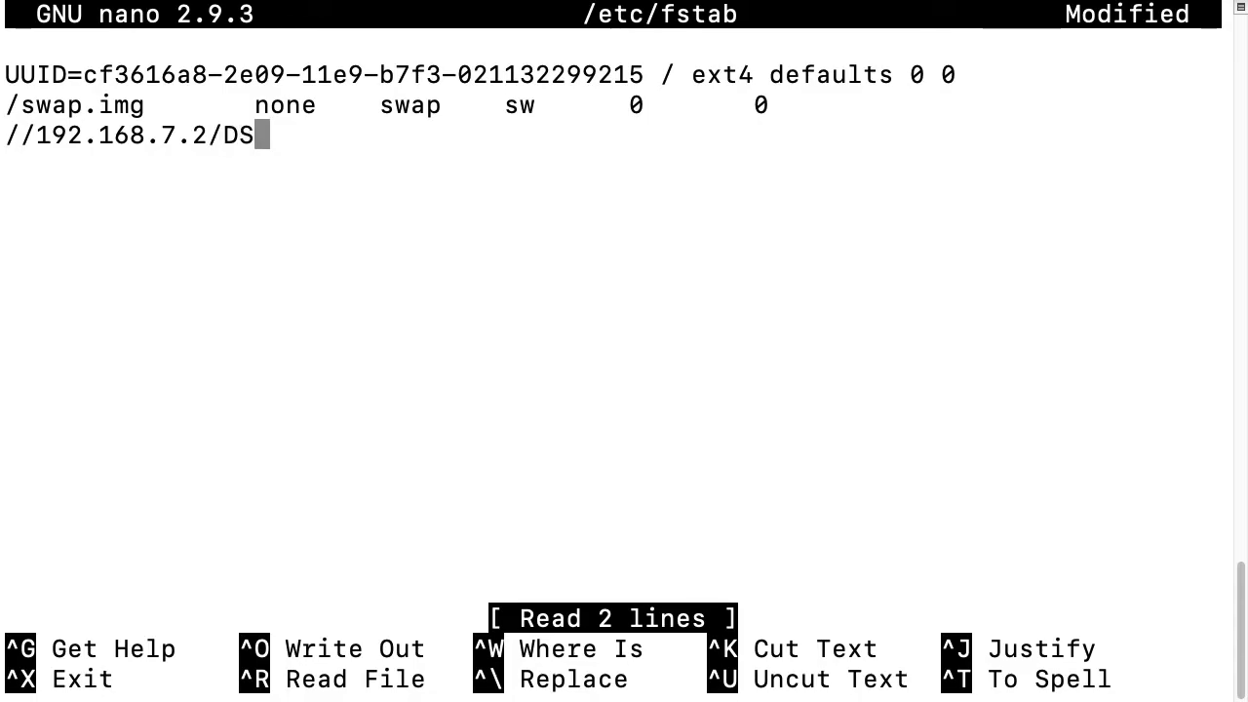
text(_Share)
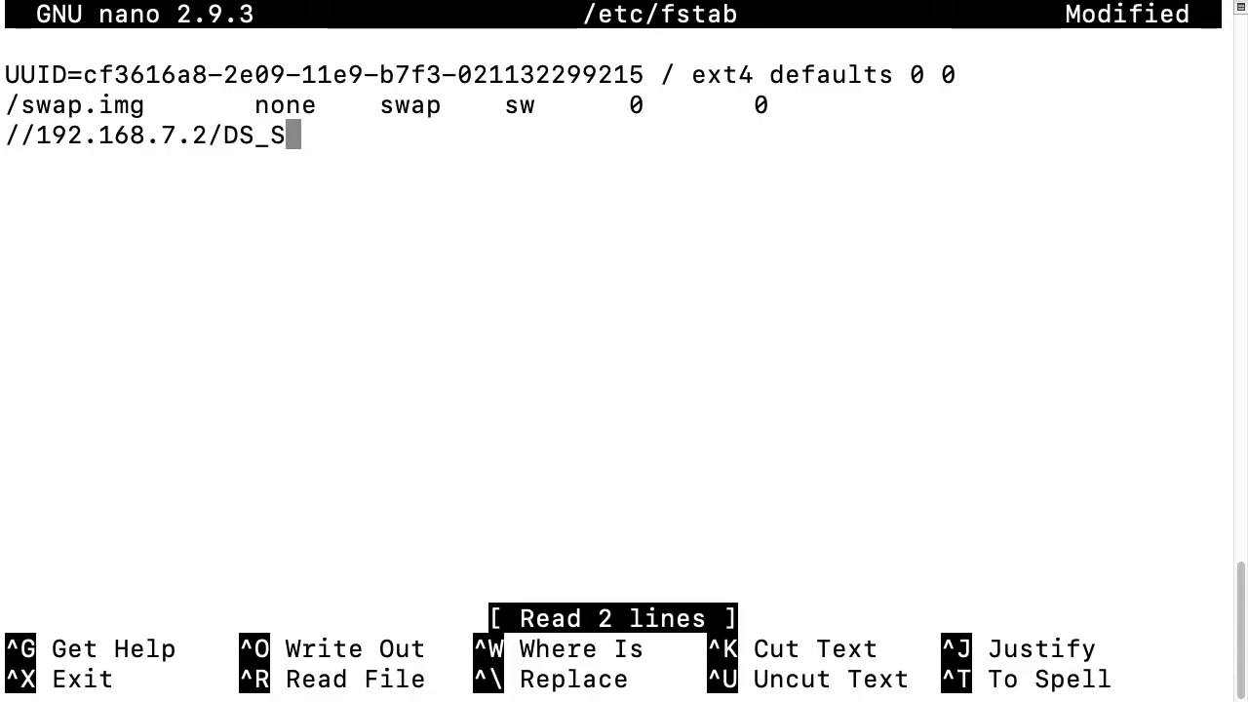
key(Tab)
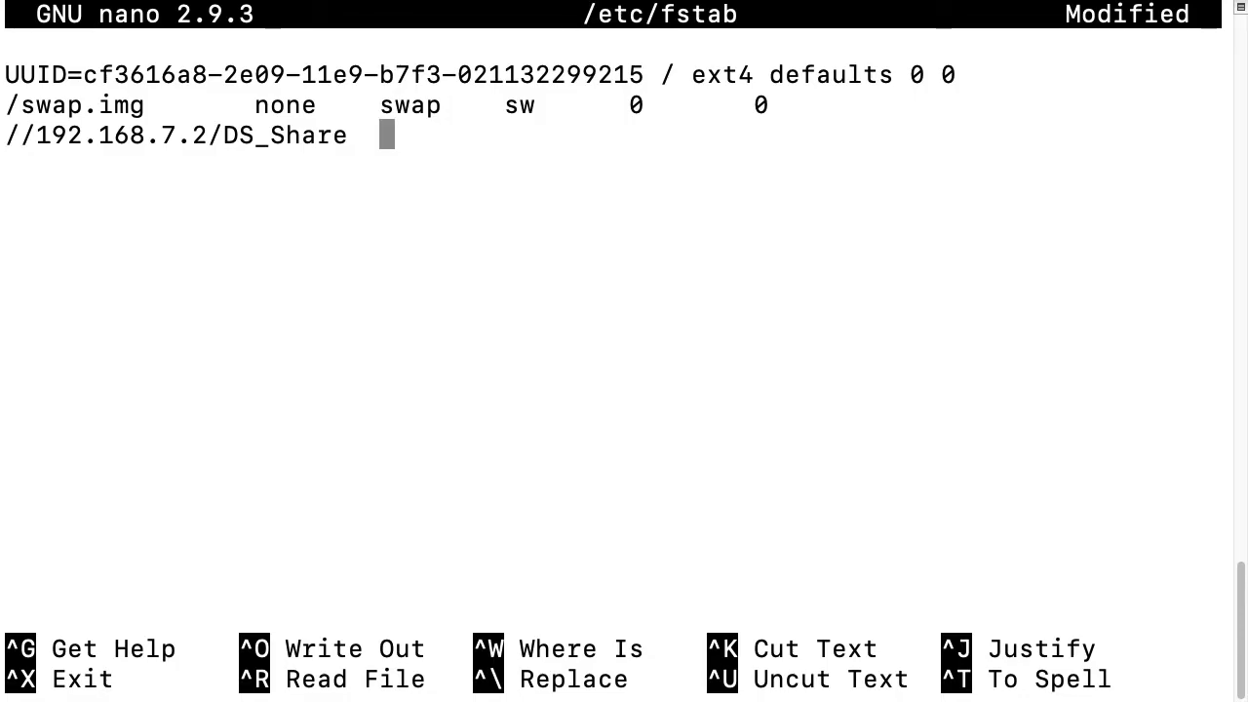
text(/)
key(BackSpace)
text(/mn)
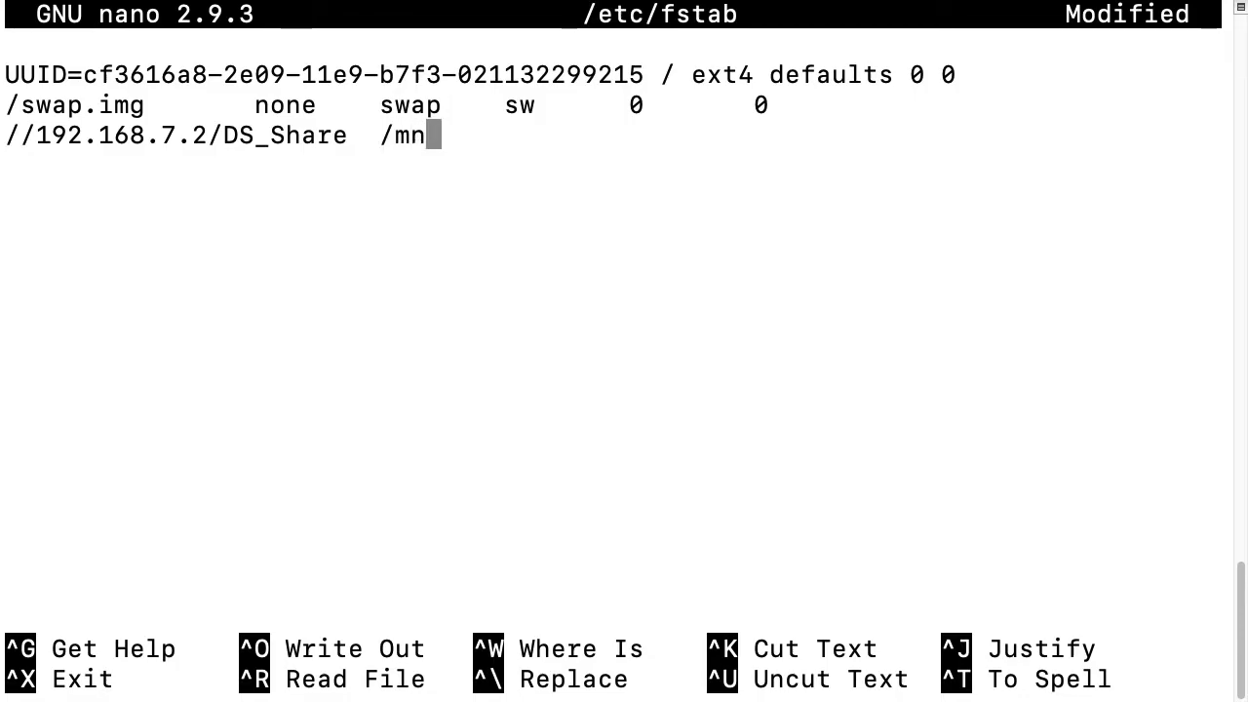
text(t/DS_Share)
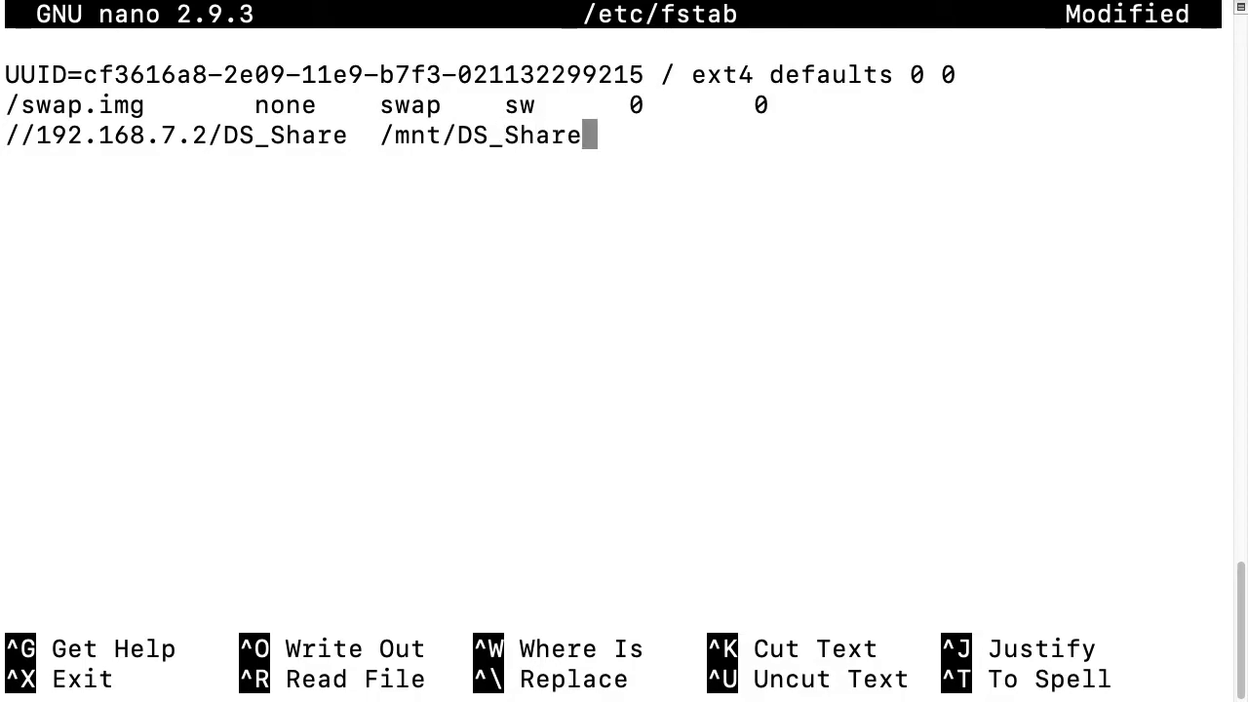
Add the comma-separated user name, account password, uid=1000 and gid=1000 options to the entry, followed by two tab-separated 0 fields and a line break.
key(Tab)
text(user)
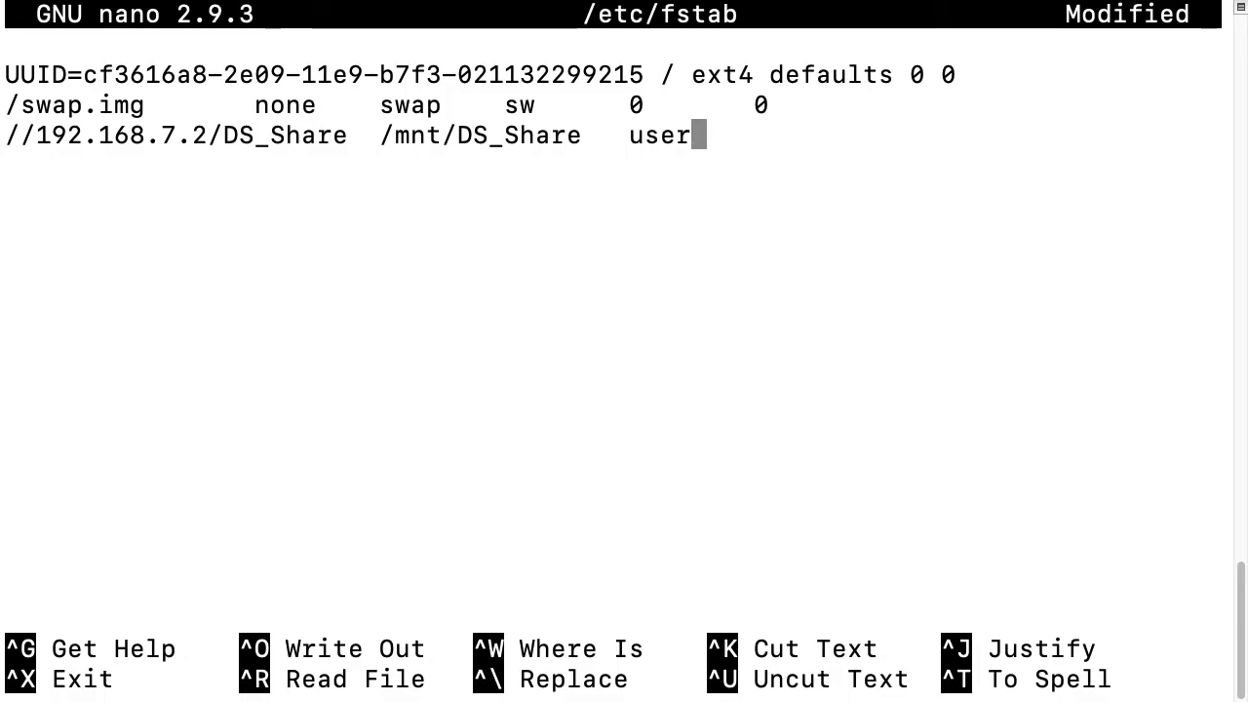
text(=rick)
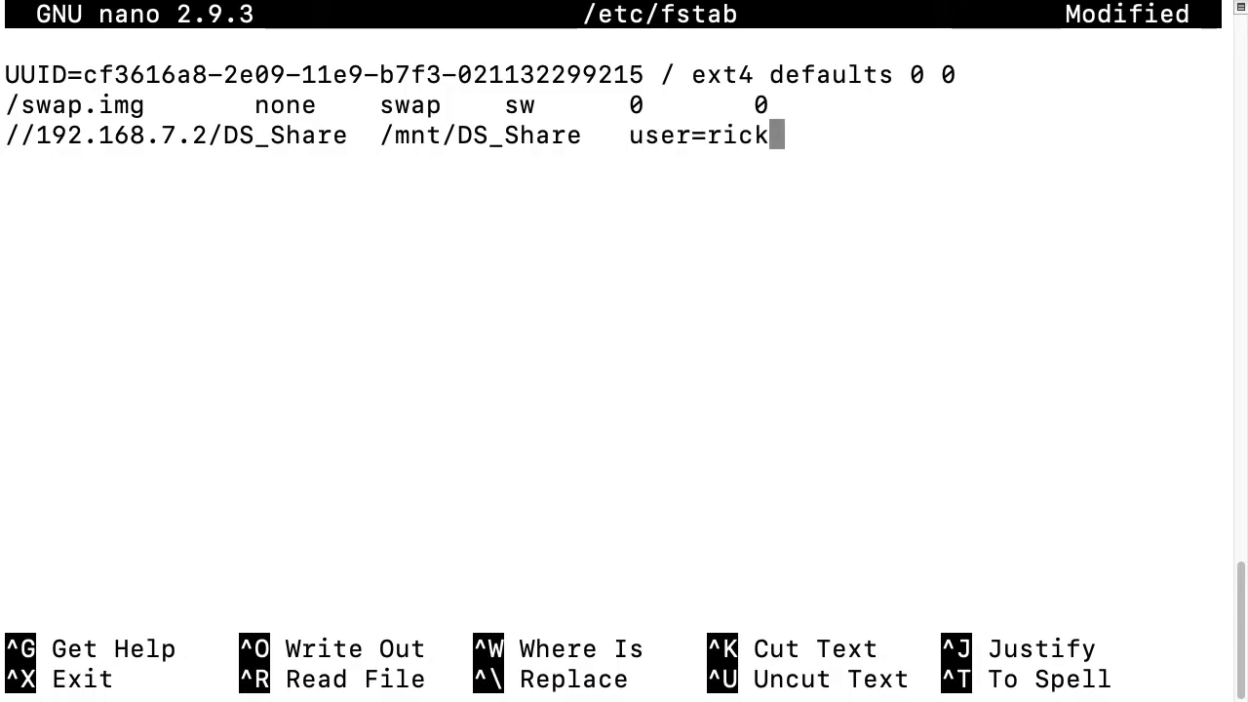
text(,pass=)
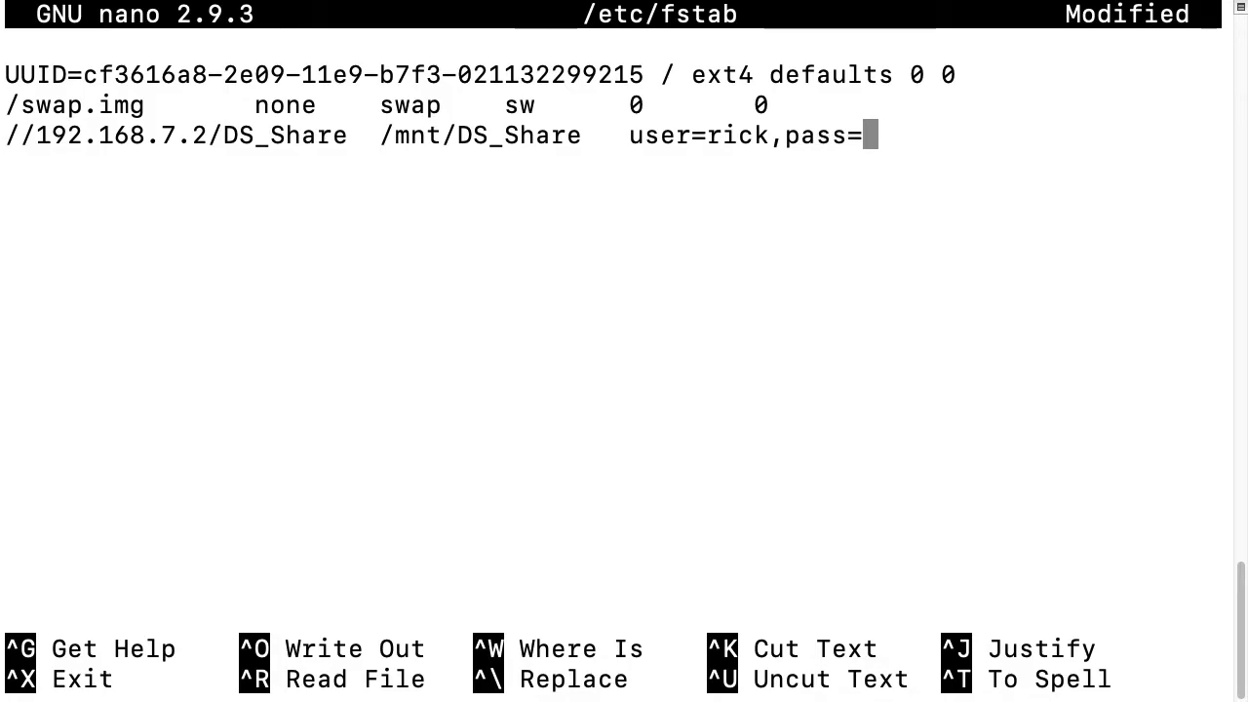
text(password)
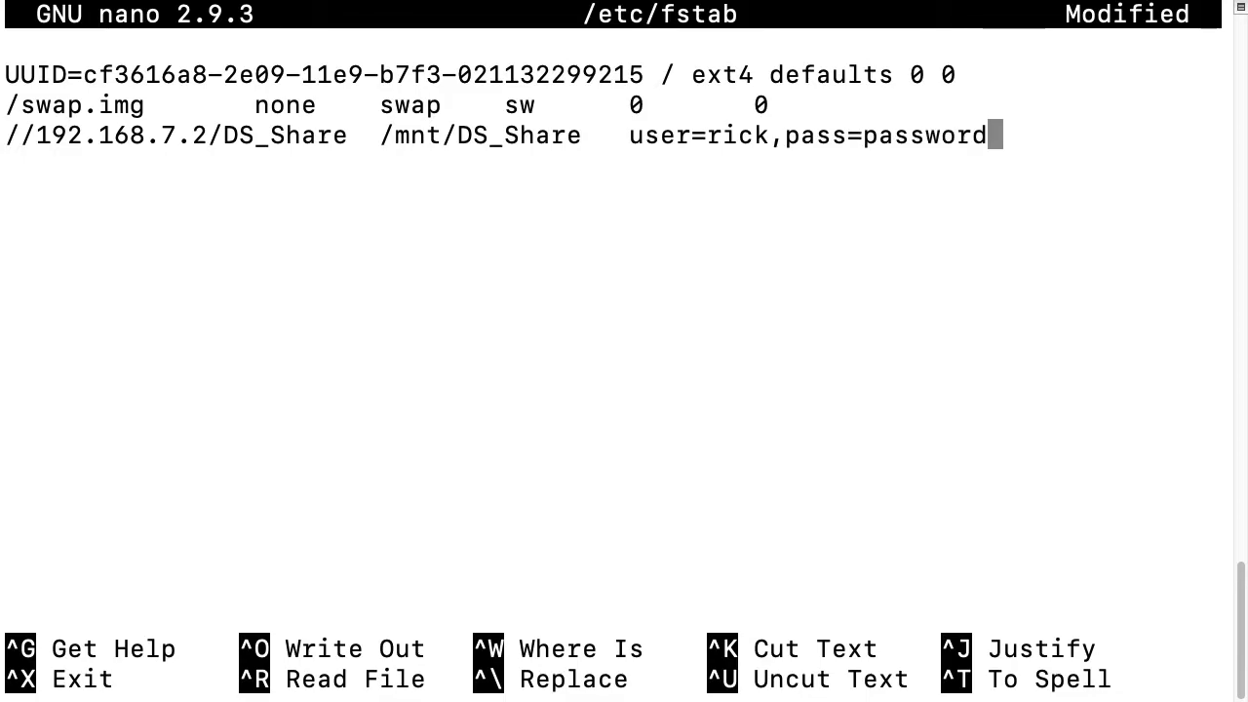
text(,)
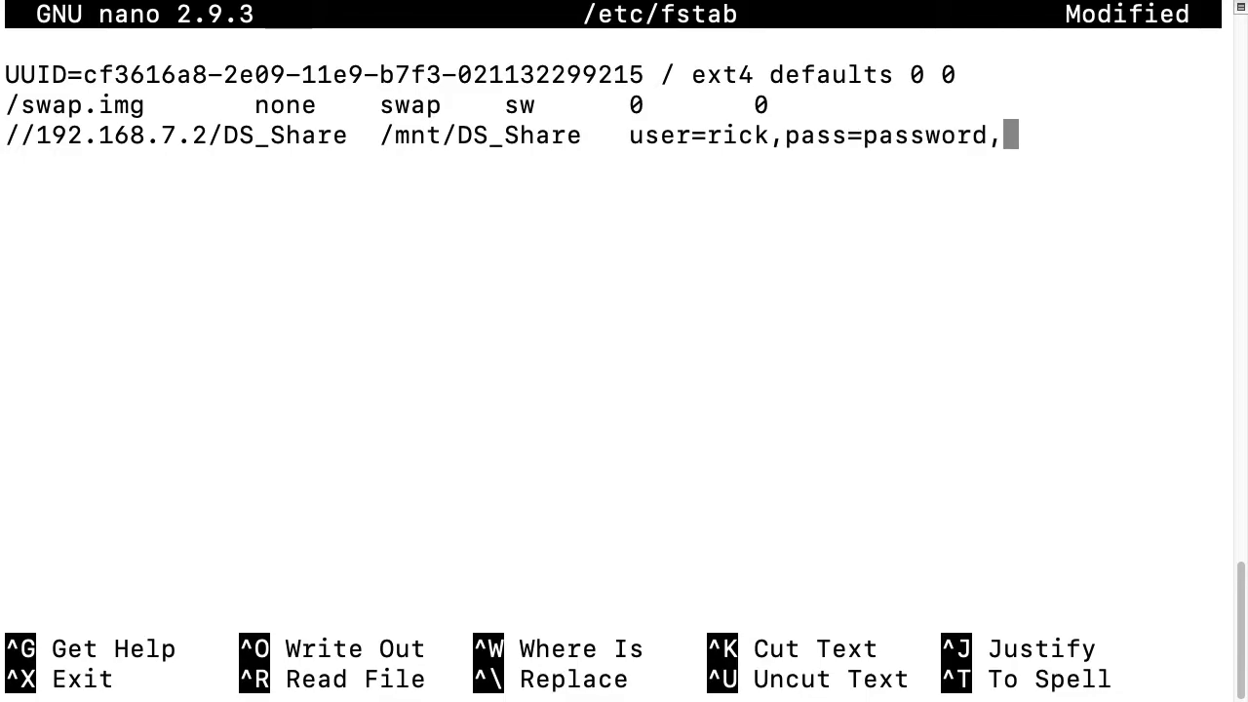
text(uid)
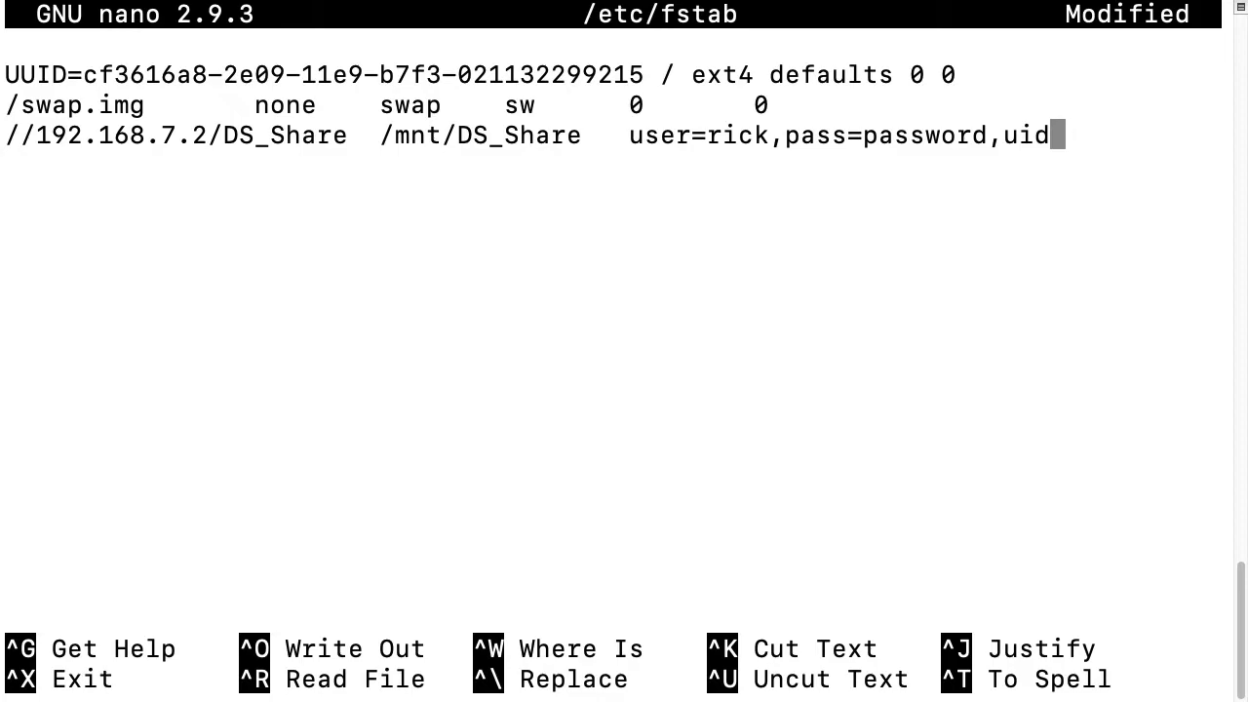
text(=1000)
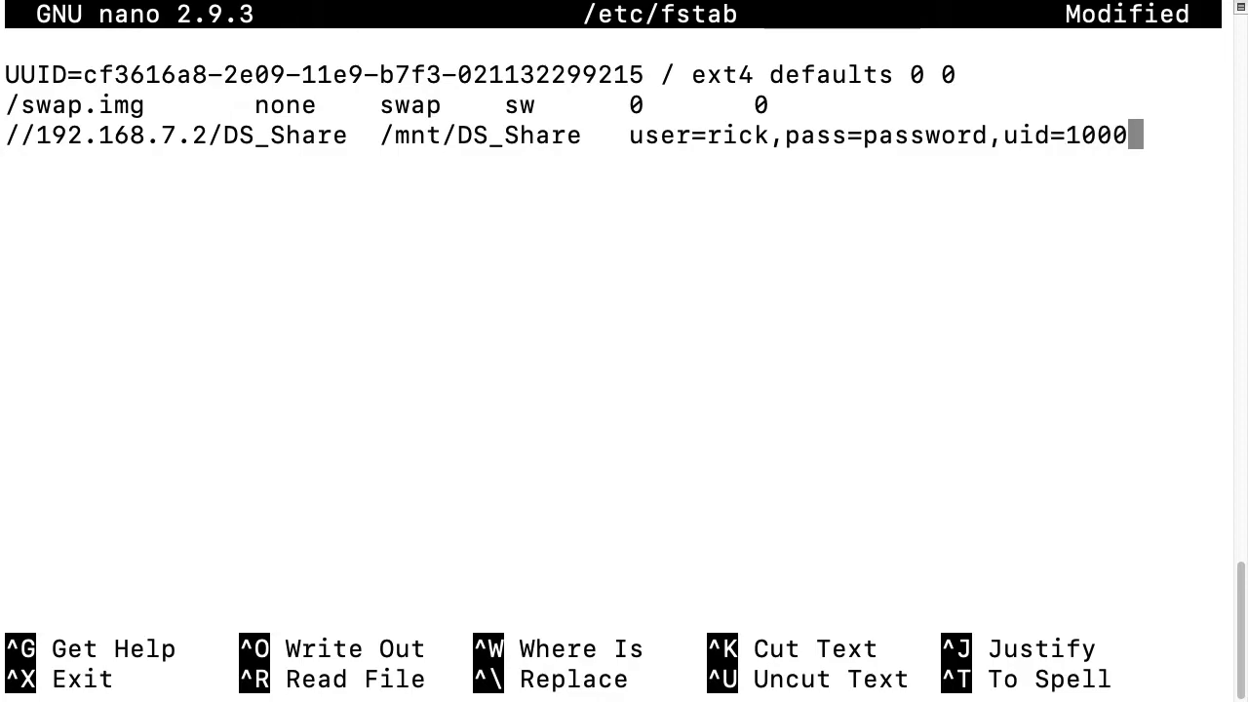
text(,gid)
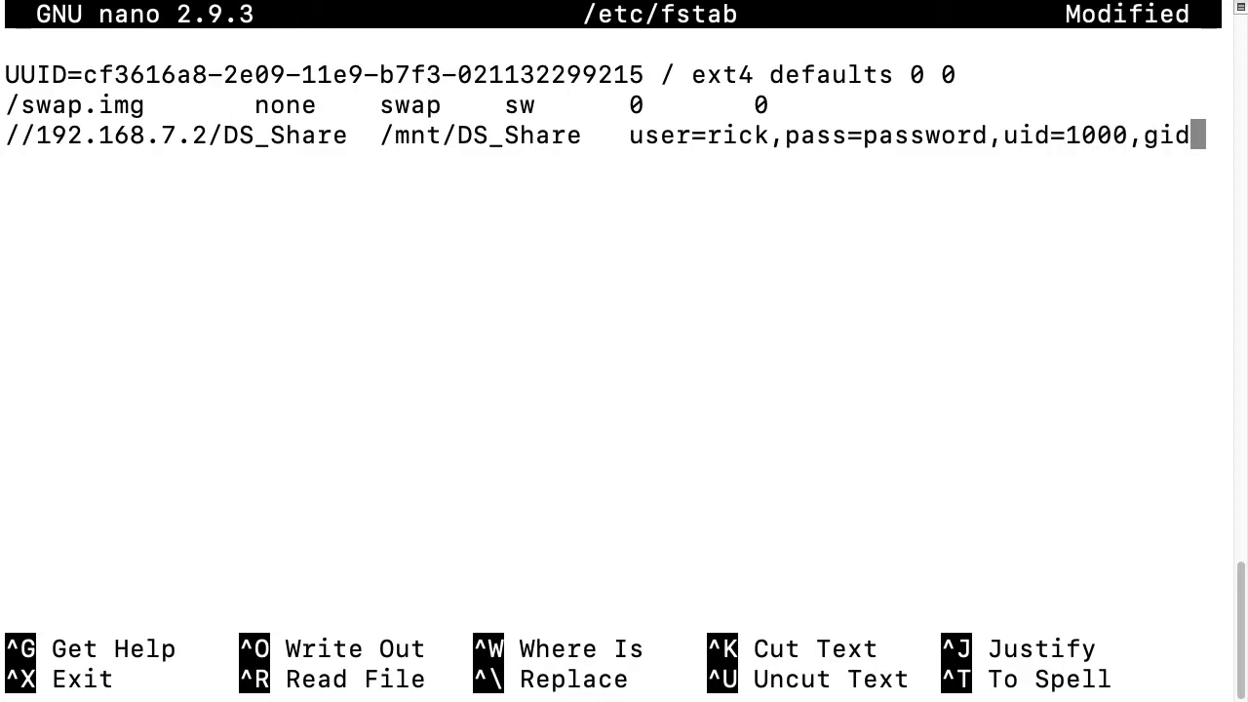
text(=1000)
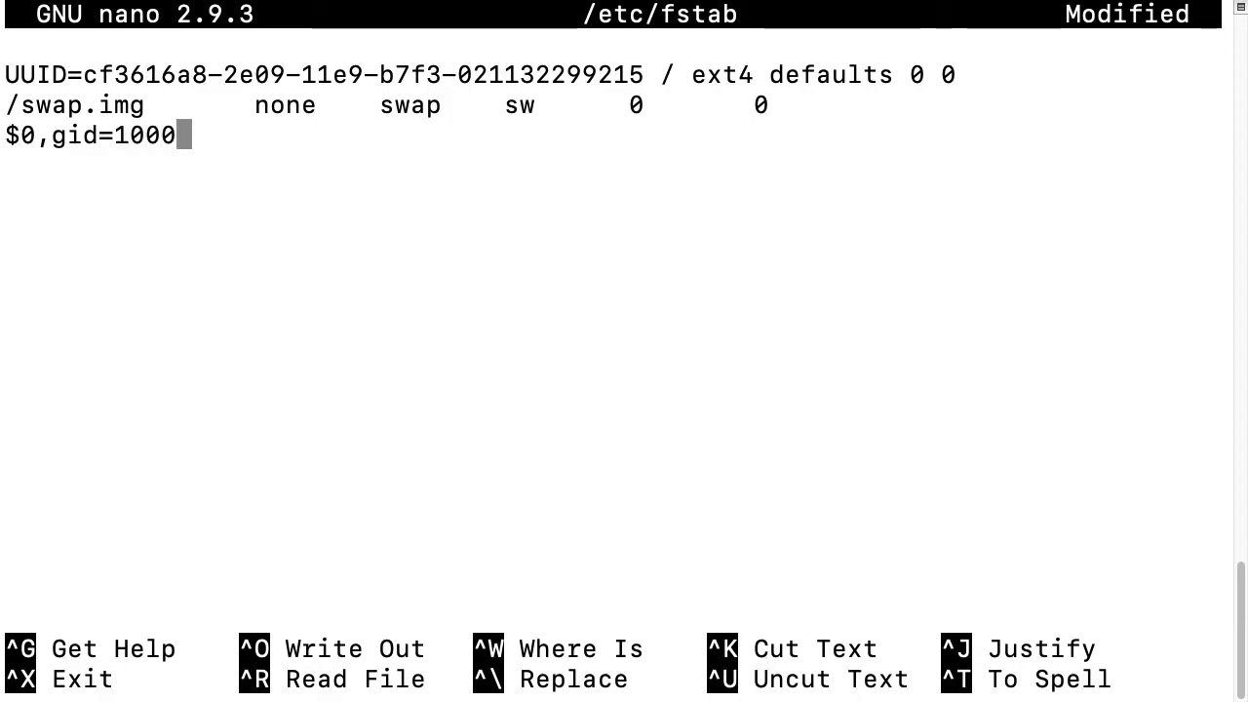
key(Tab)
text(0)
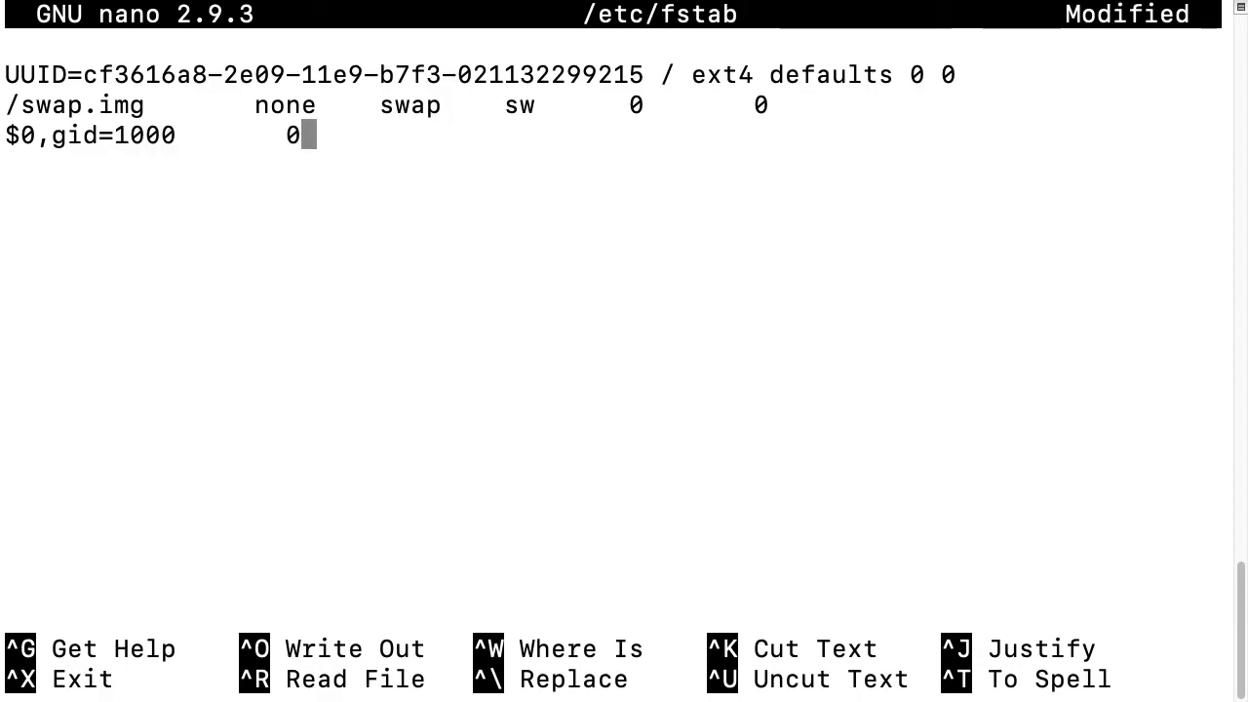
key(Tab)
text(0)
key(Return)
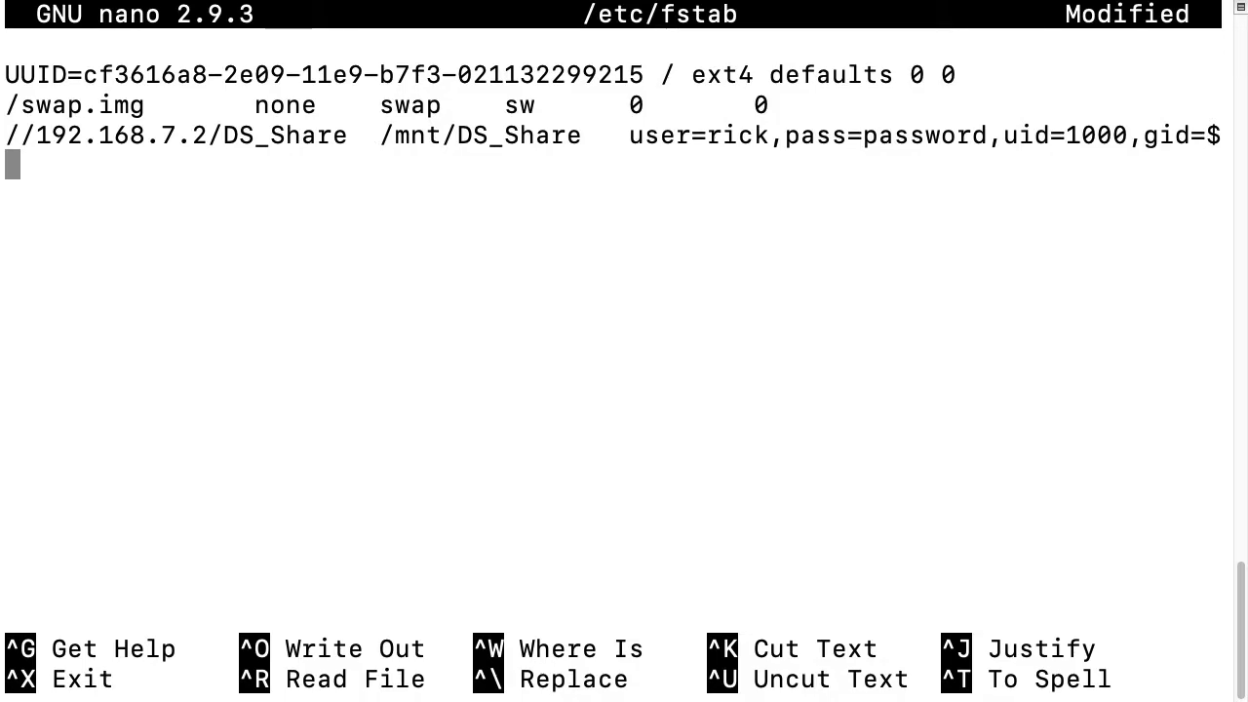
Save /etc/fstab, exit the editor, and try to mount all its entries with sudo mount -a.
key(ctrl+o)
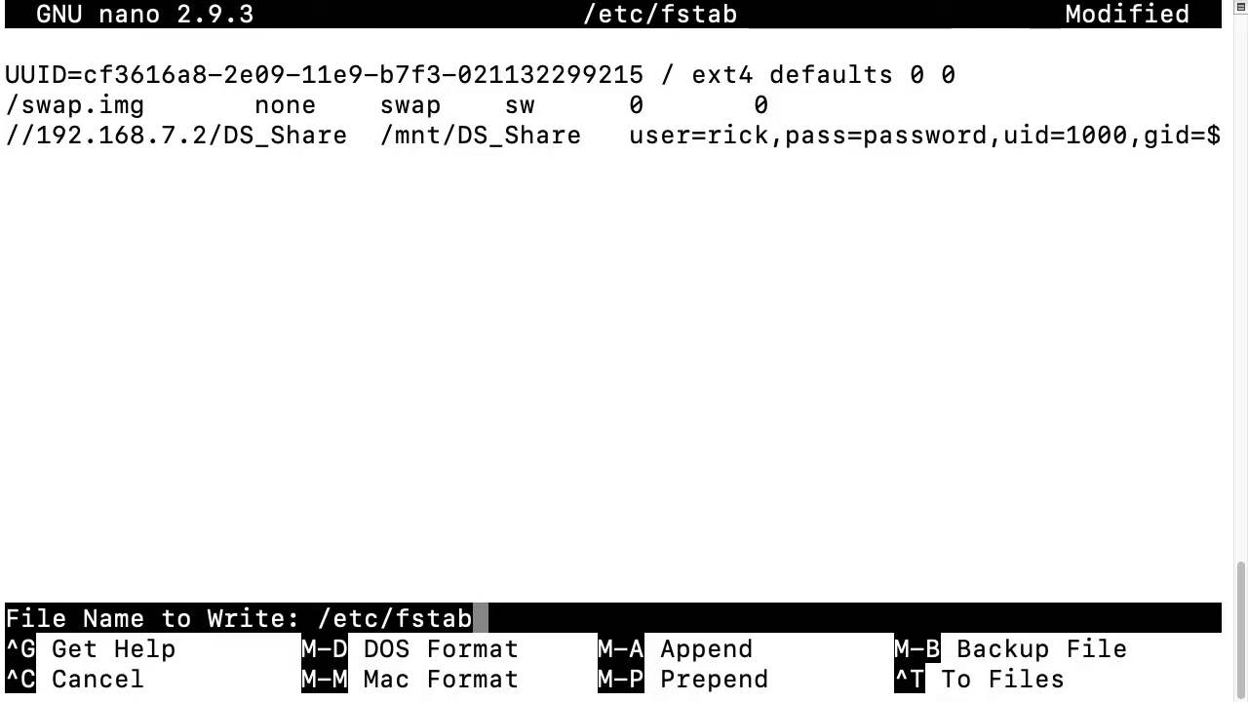
key(Return)
key(ctrl+x)
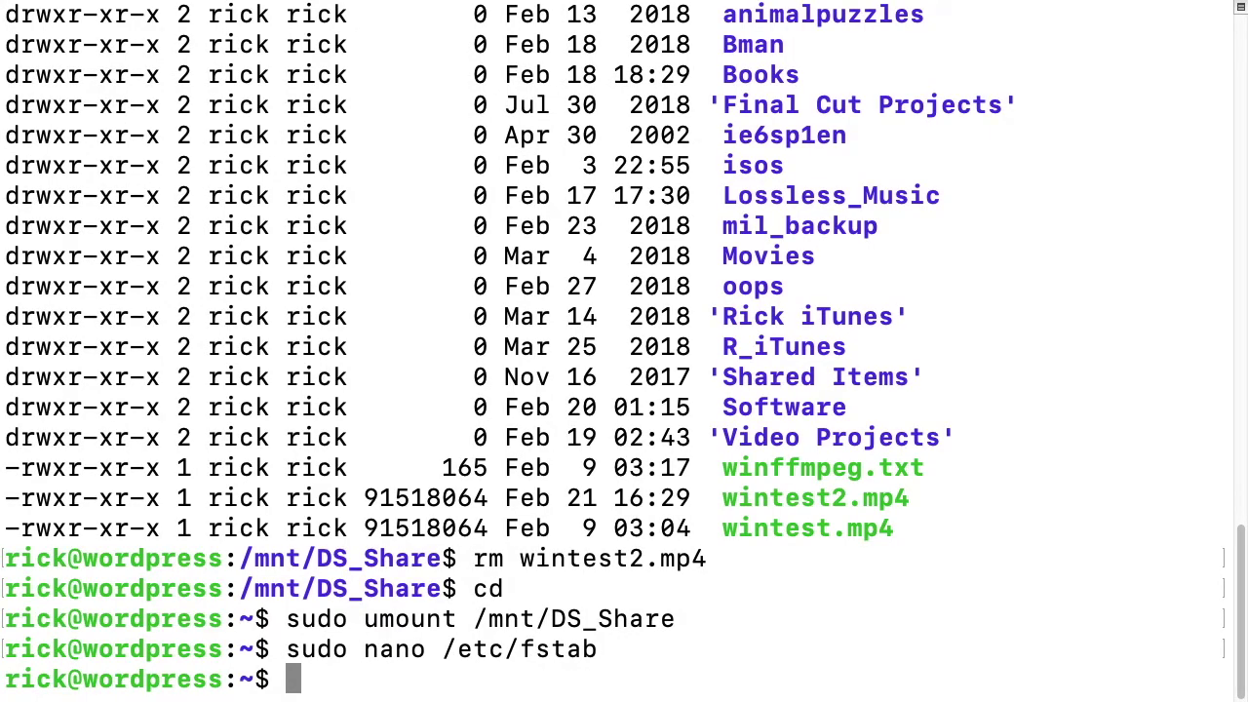
text(sudo mount -a)
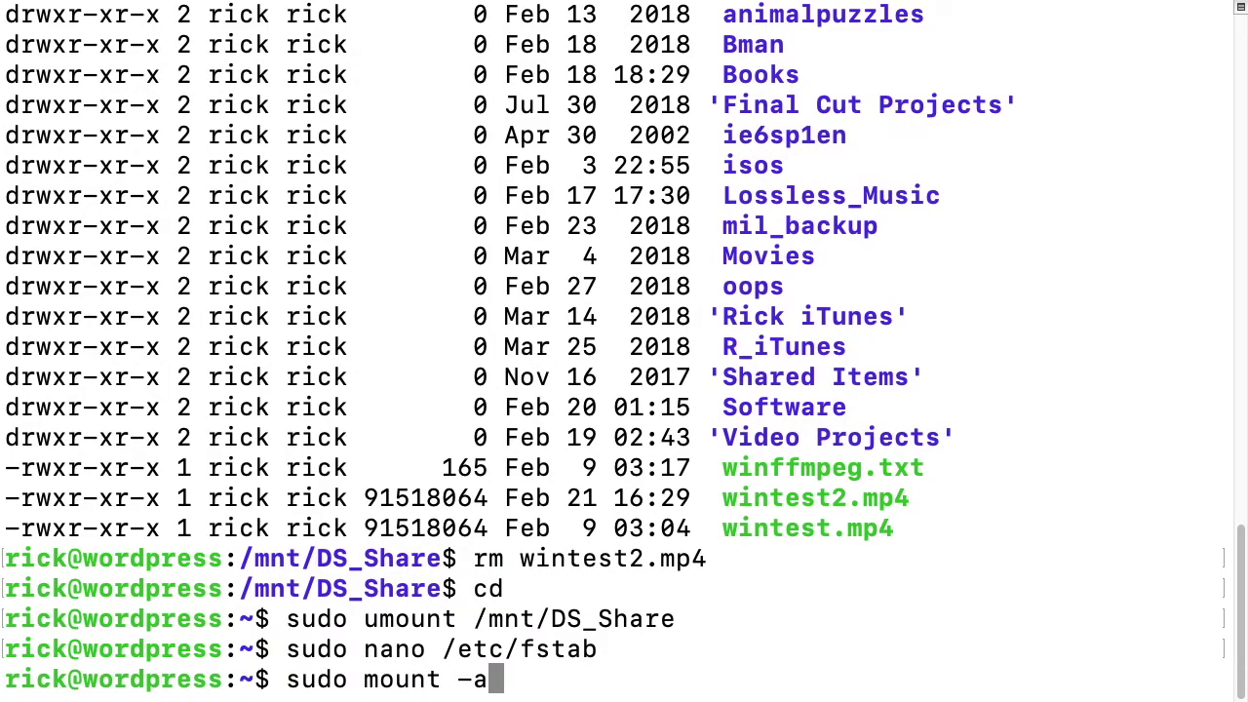
key(Return)
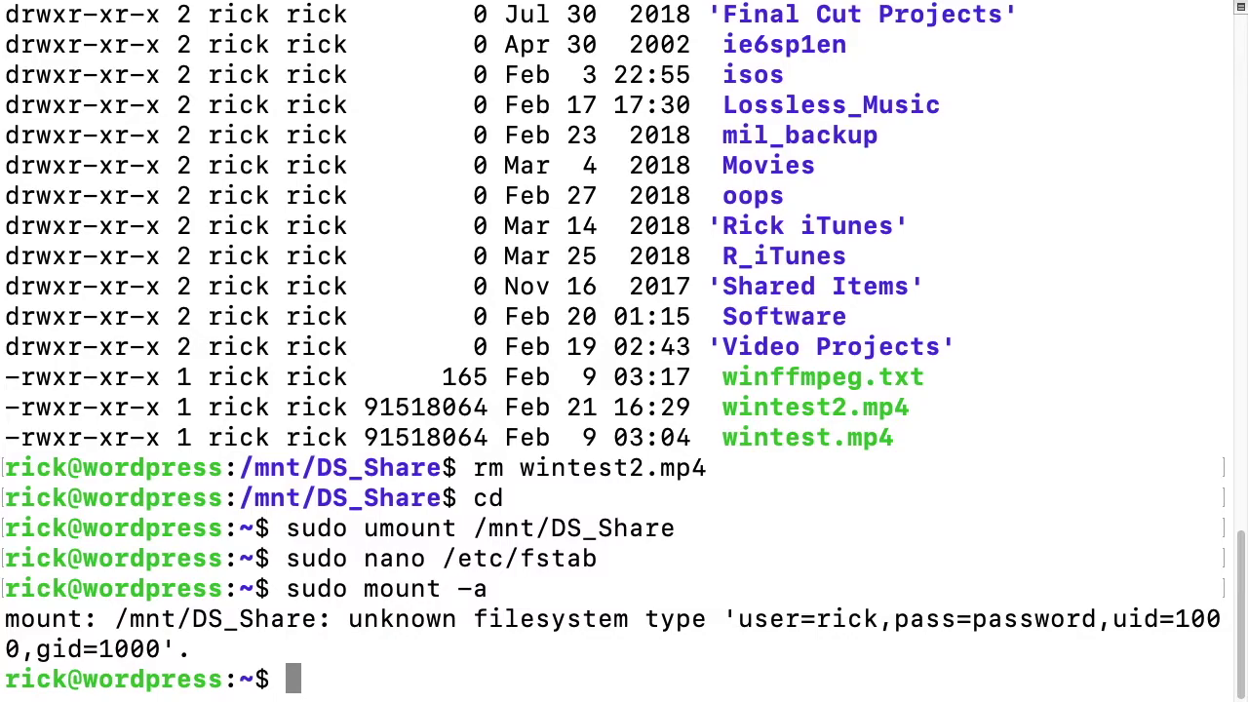
Reopen /etc/fstab with sudo nano, insert cifs as a tab-separated field between the DS_Share entry's mount point and options, and save and exit.
key(Up)
key(Up)
key(Return)
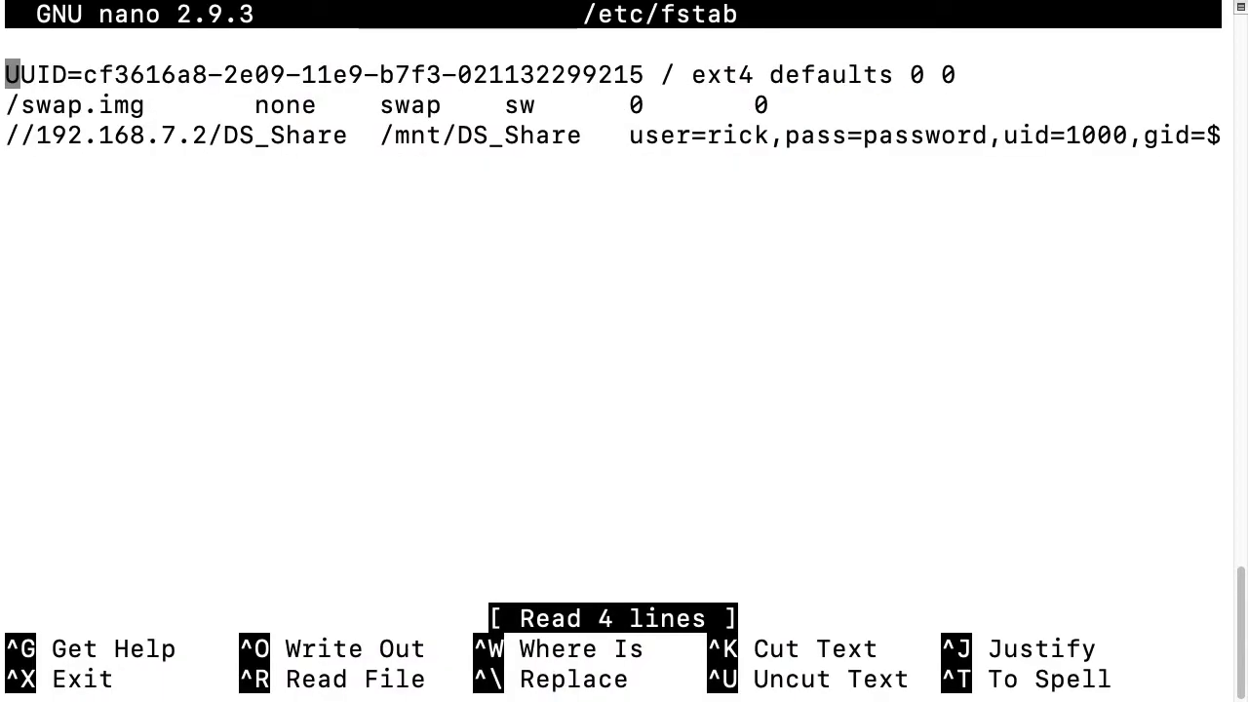
key(Down)
key(Down)
key(Right)
key(Right)
key(Right)
key(Right)
key(Right)
key(Right)
key(Right)
key(Right)
key(Right)
key(Right)
key(Right)
key(Right)
key(Right)
key(Right)
key(Right)
key(Right)
key(Right)
key(Right)
key(Right)
key(Right)
key(Right)
key(Right)
key(Right)
key(Right)
key(Right)
key(Right)
key(Right)
key(Right)
key(Right)
key(Right)
key(Right)
key(Right)
key(Right)
key(Right)
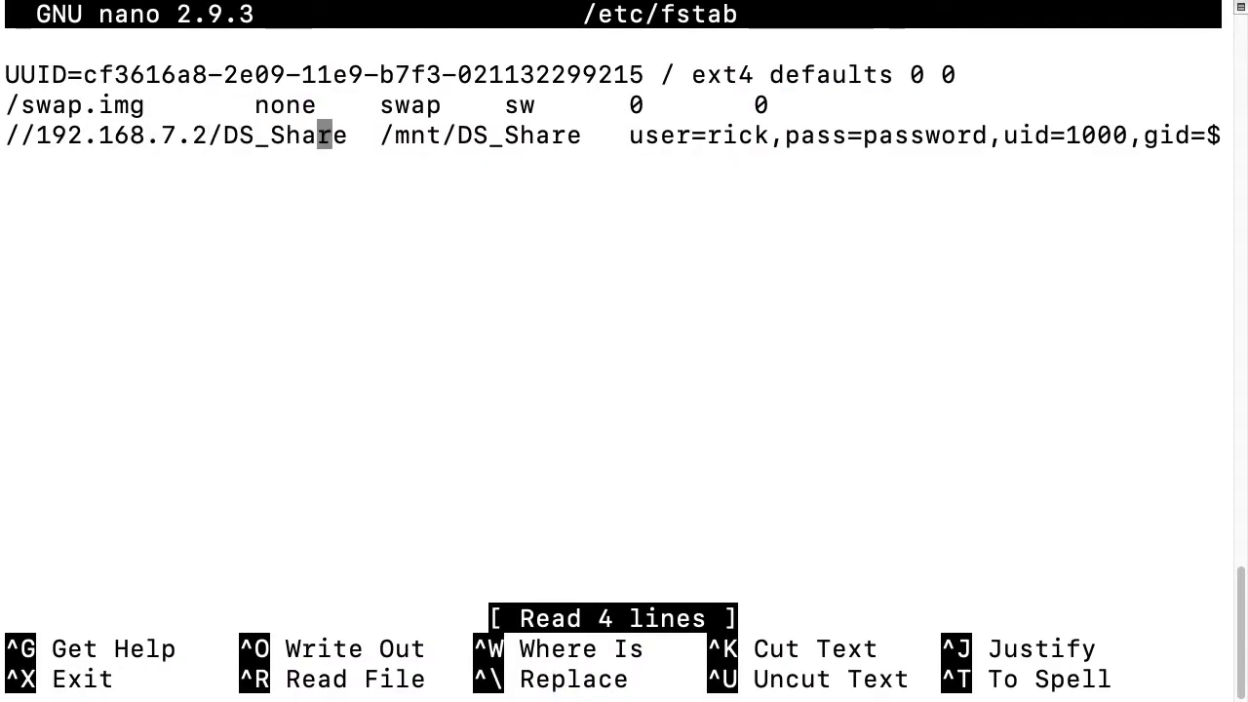
key(Right)
key(Tab)
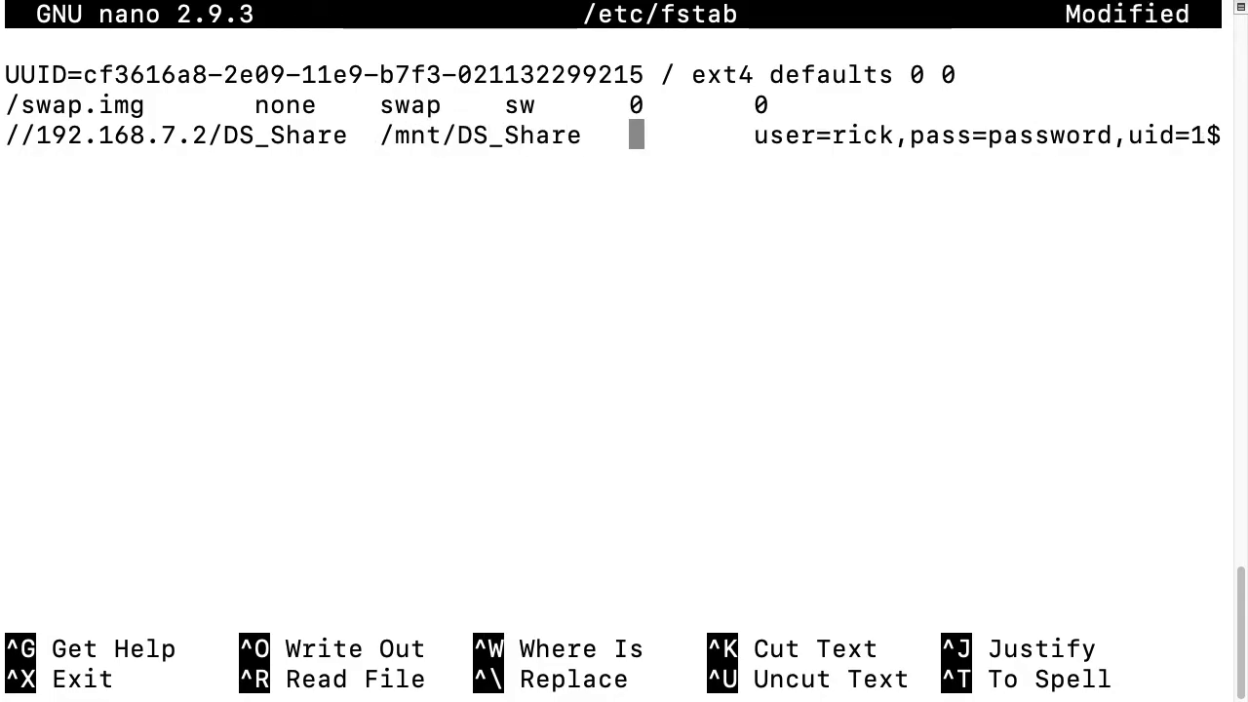
text(cifs)
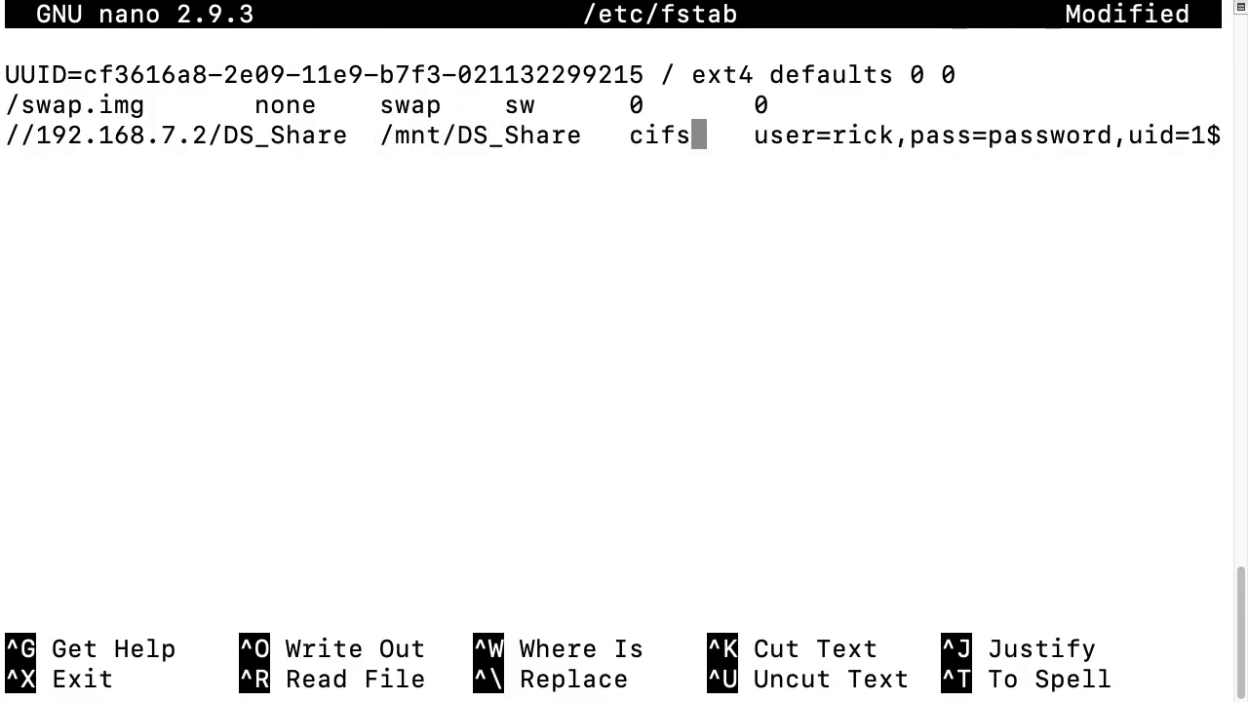
key(ctrl+o)
key(Return)
key(ctrl+x)
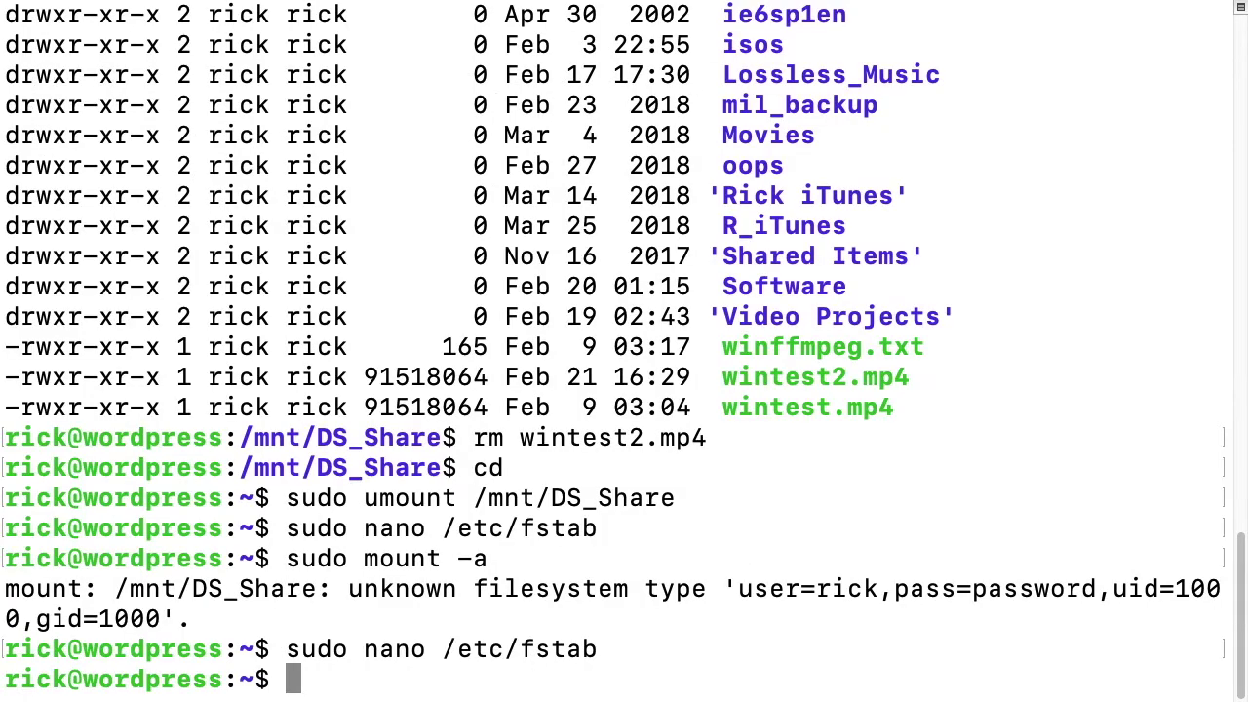
Mount all /etc/fstab entries with sudo mount -a.
key(Up)
key(Up)
key(Return)
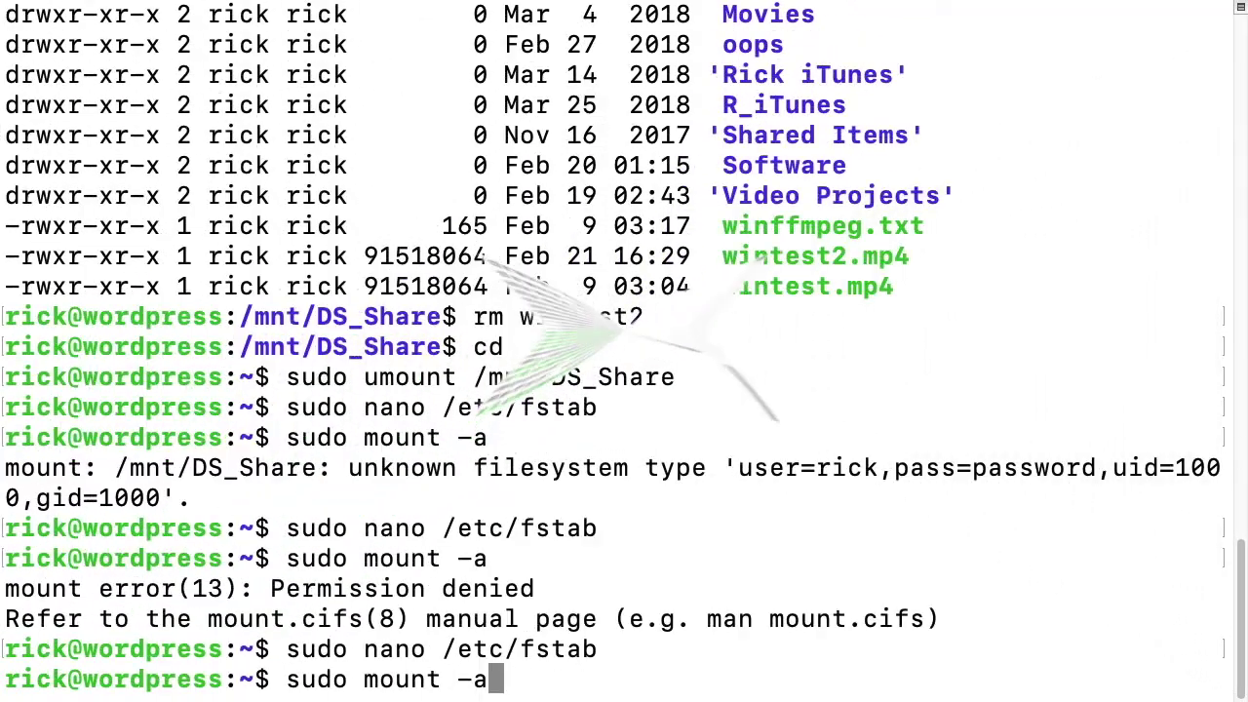
key(Return)
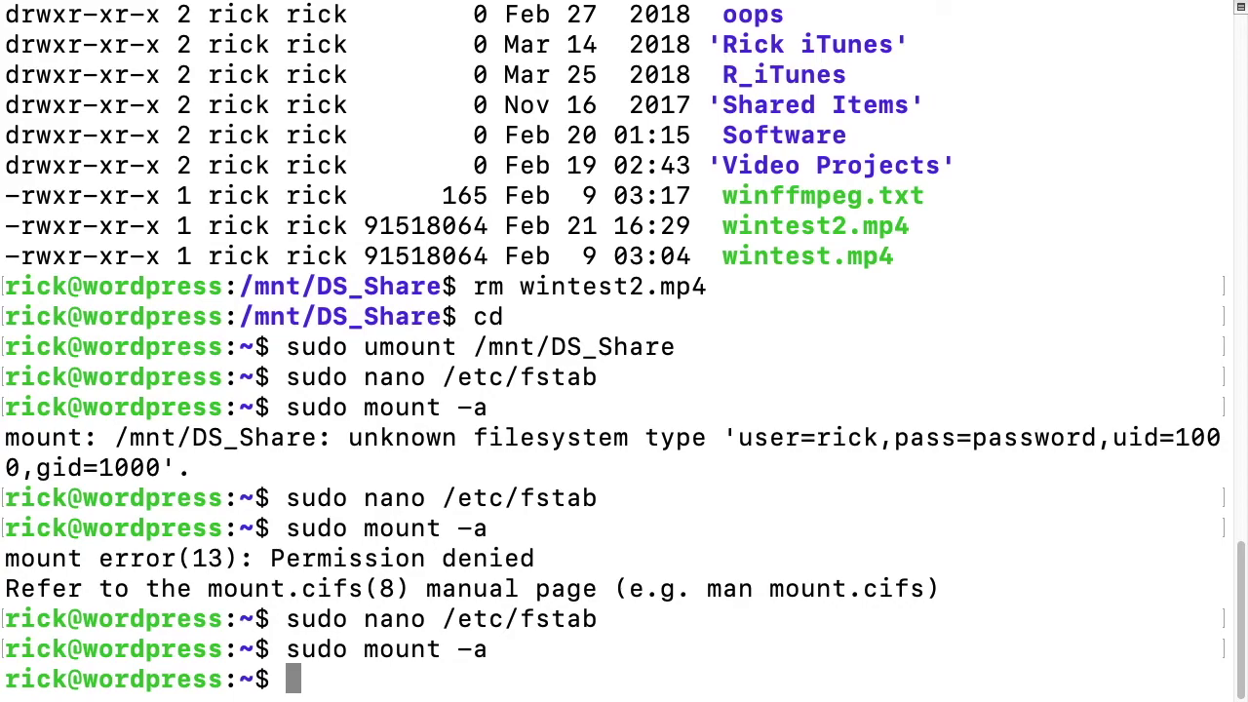
List the contents of /mnt/DS_Share with ls to check the mounted share.
text(ls /mnt/)
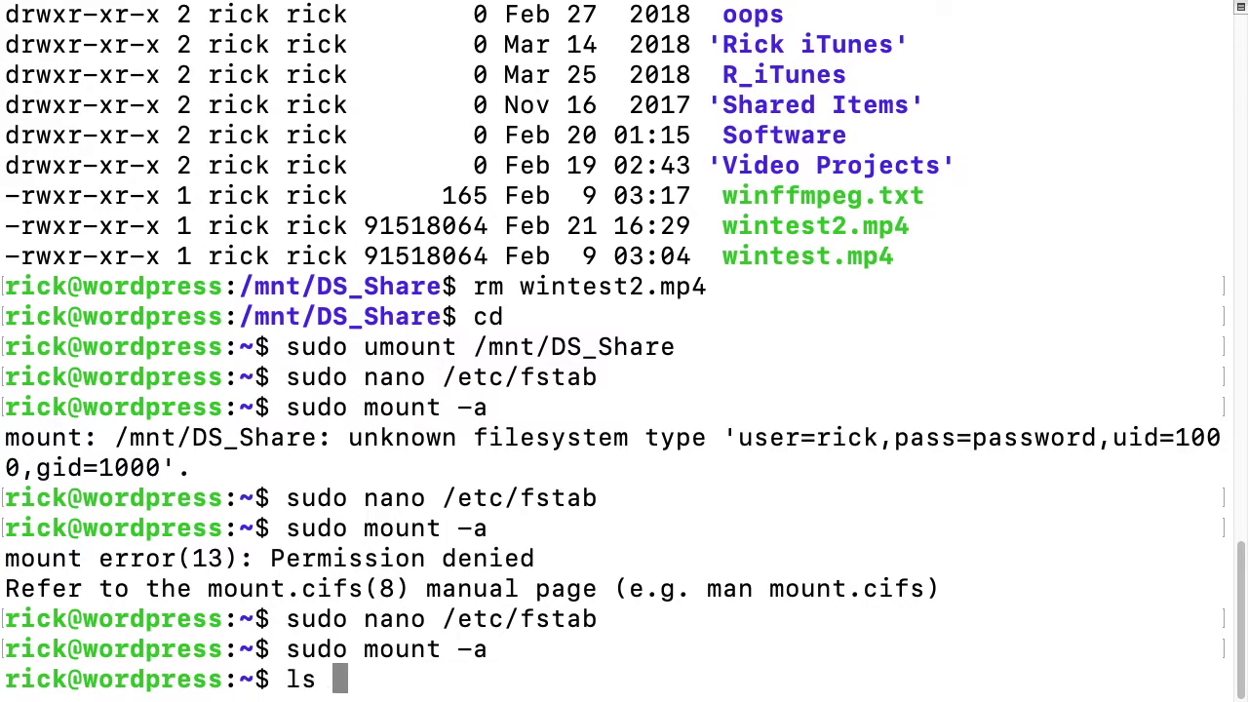
text(D)
key(Tab)
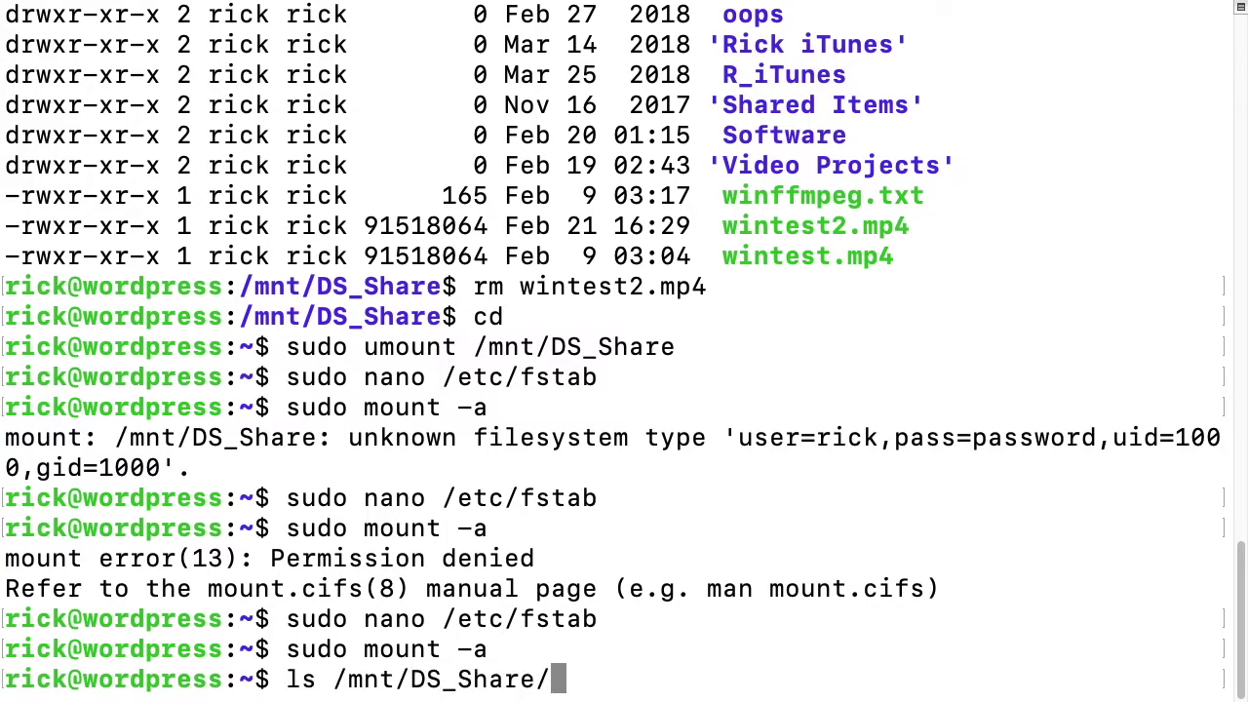
key(Return)
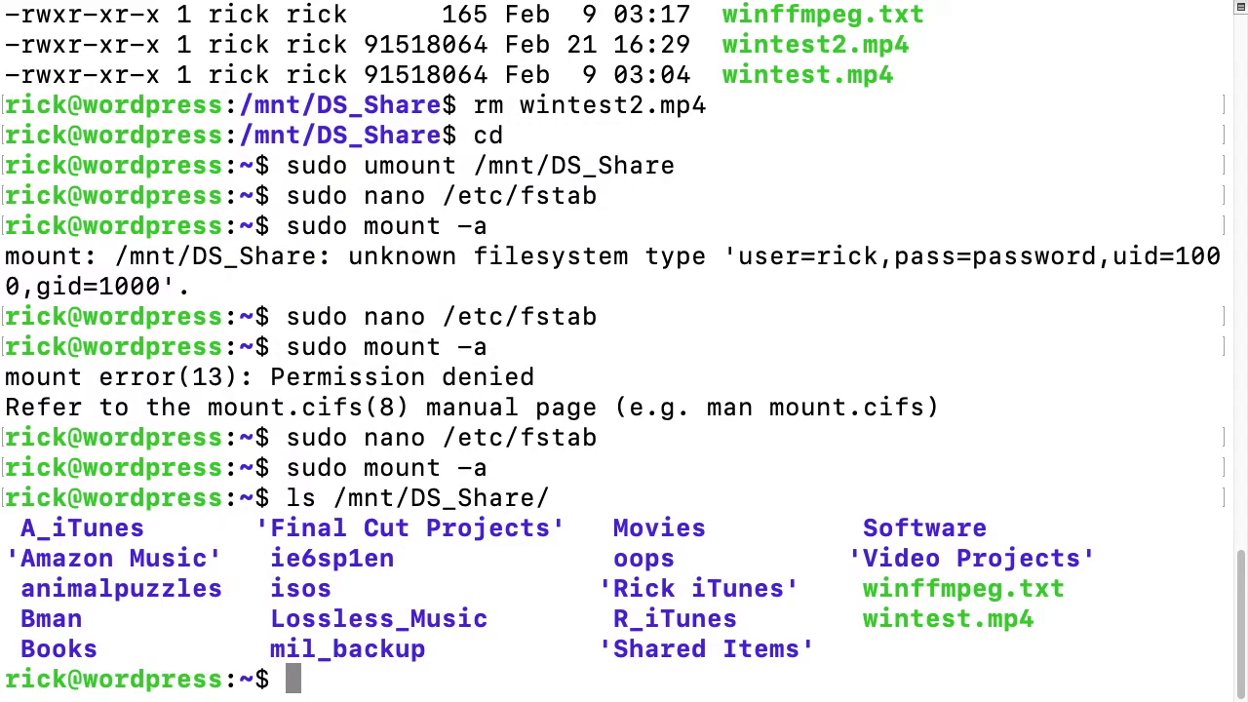
List /mnt/DS_Share in long format with ls -l to check file ownership and permissions.
text(ls -lh)
key(BackSpace)
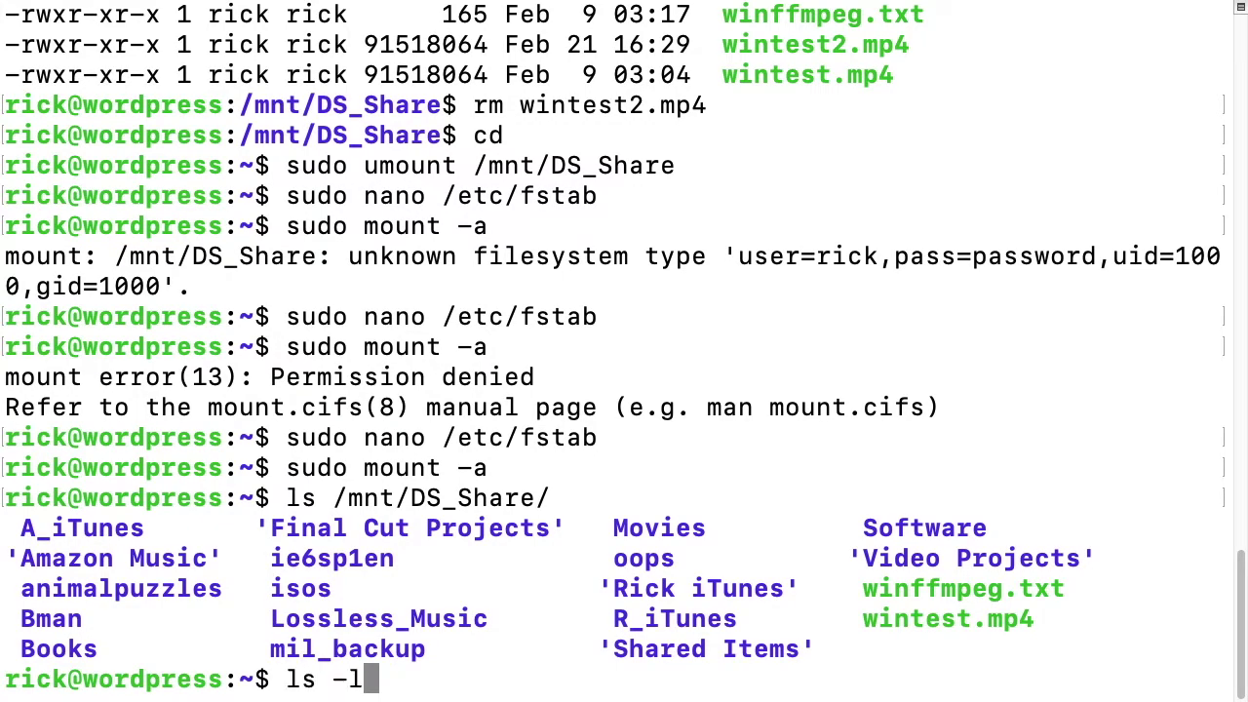
text(/v)
key(BackSpace)
text(m)
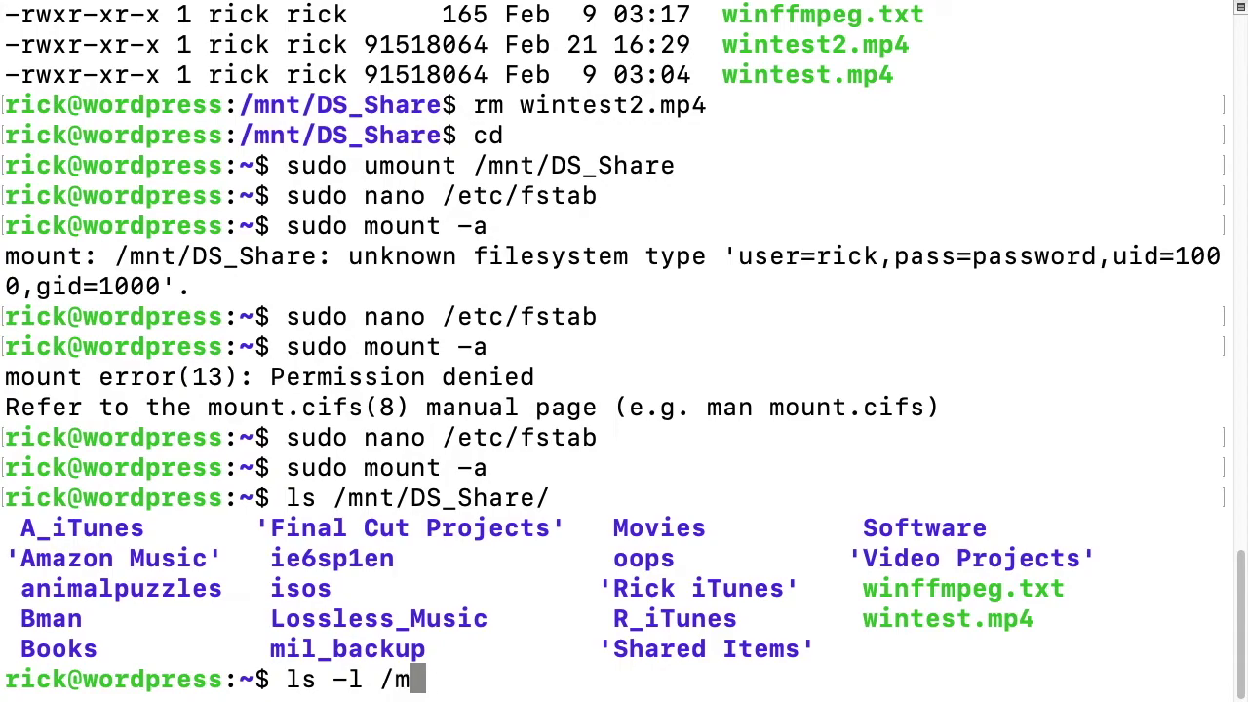
text(nt/D)
key(Tab)
key(Return)
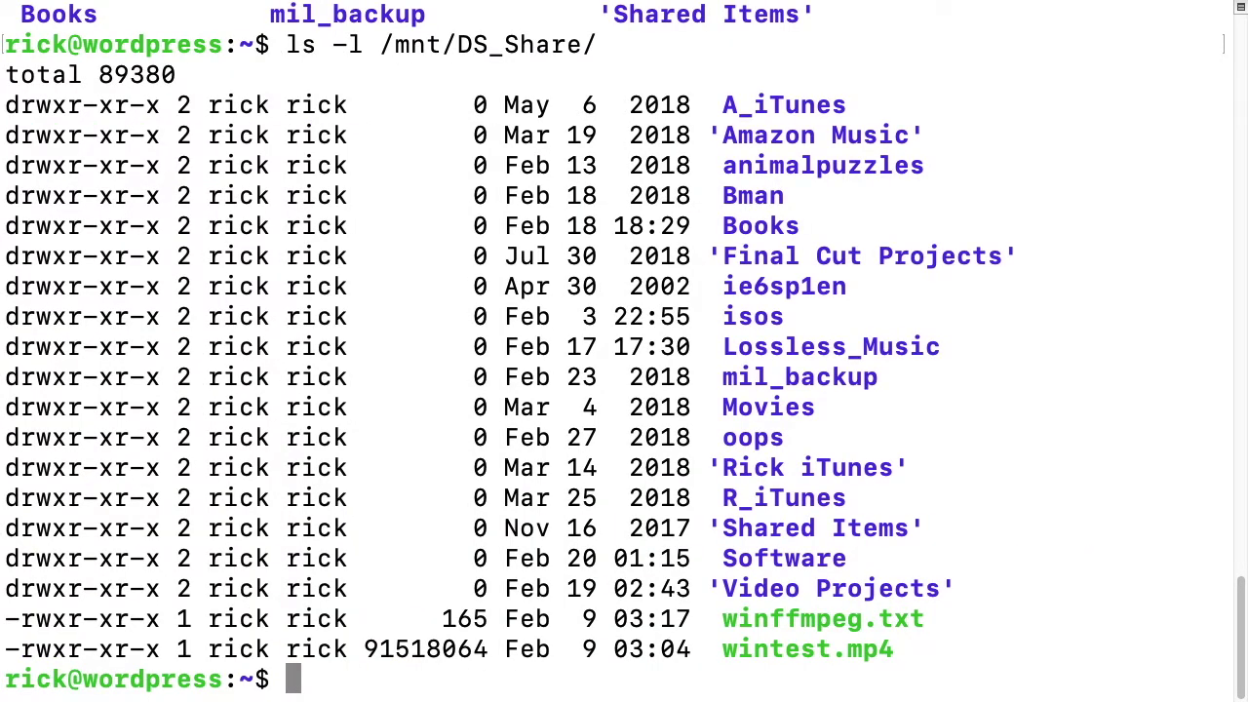
Reboot the Ubuntu virtual machine with sudo reboot to test the permanent mount.
text(sudo )
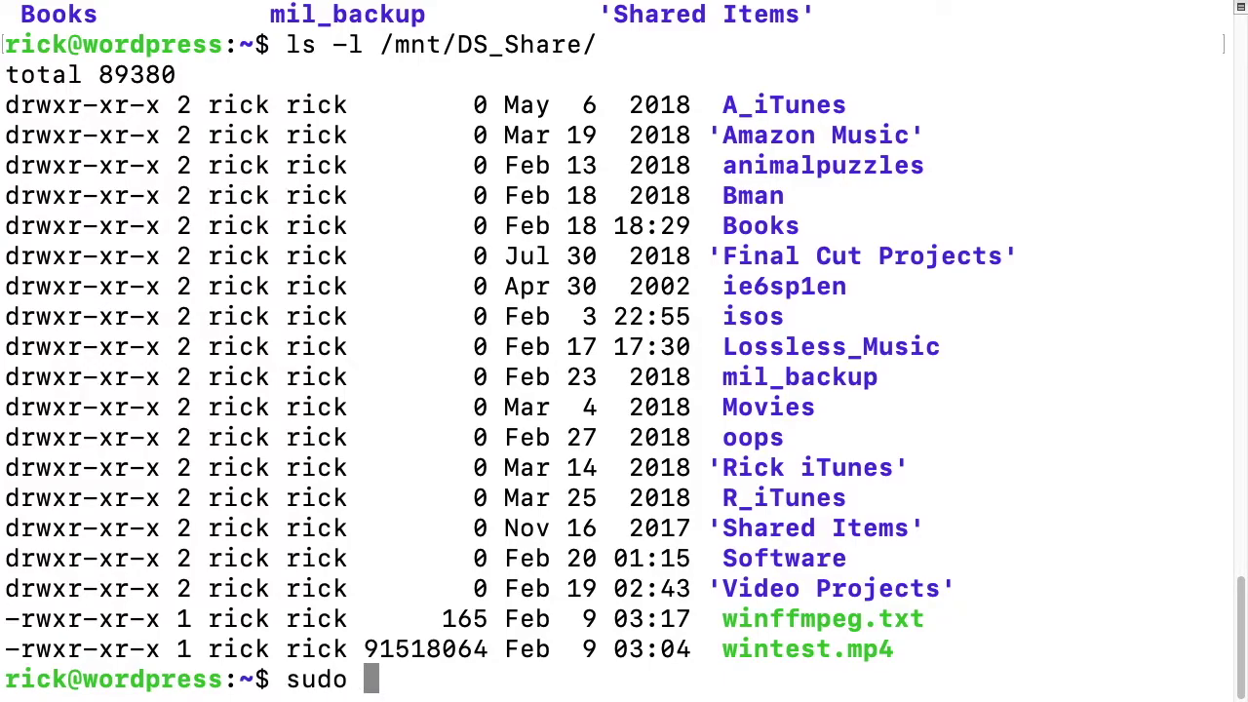
text(reboot)
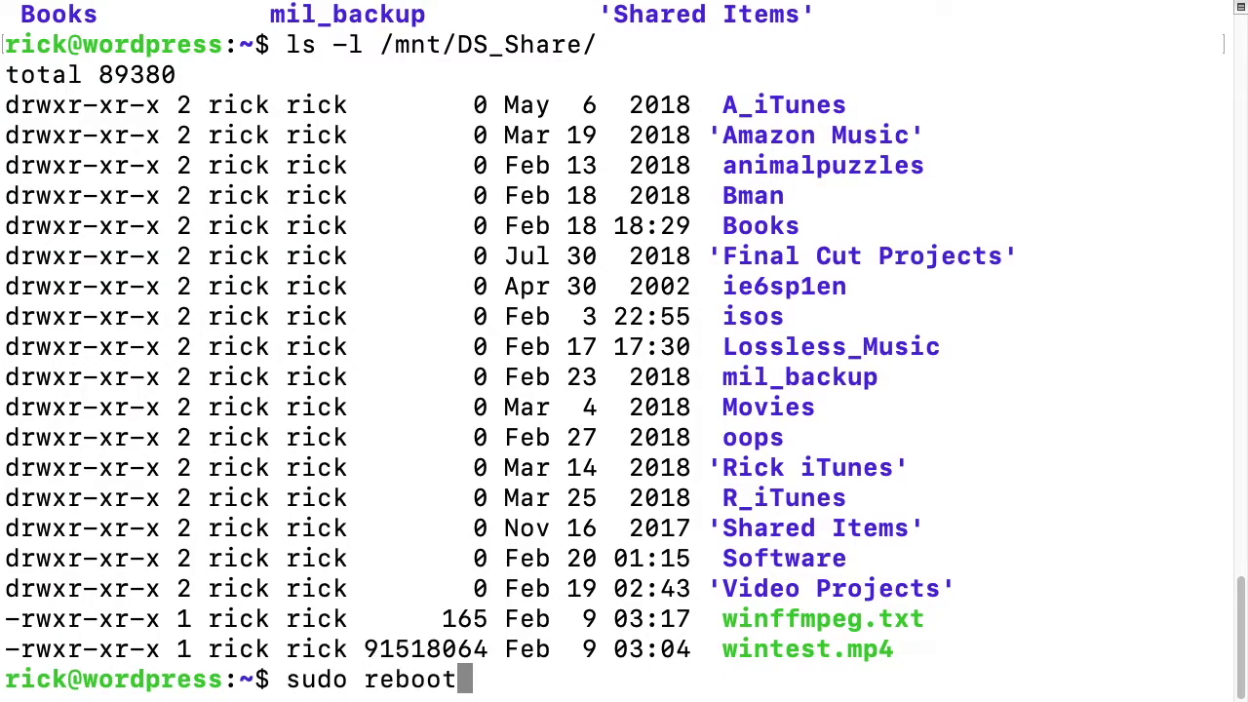
key(Return)
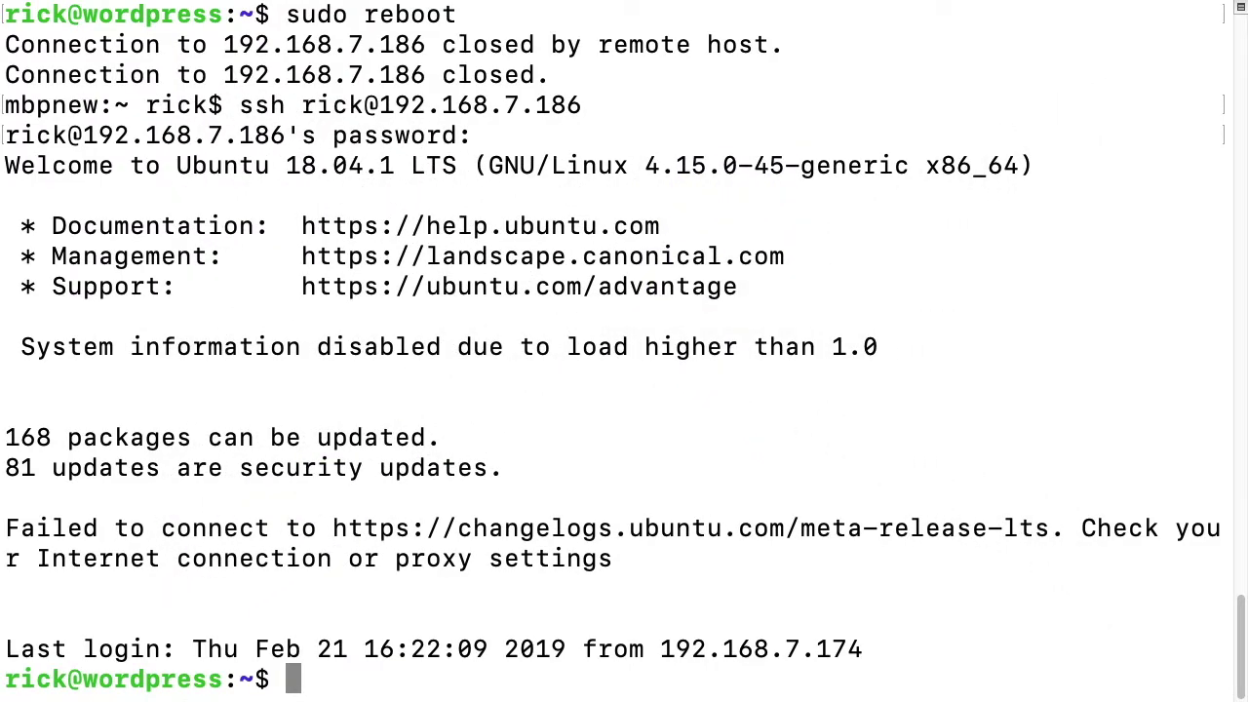
List /mnt/DS_Share with ls after the reboot to check that the share is mounted automatically.
text(ls )
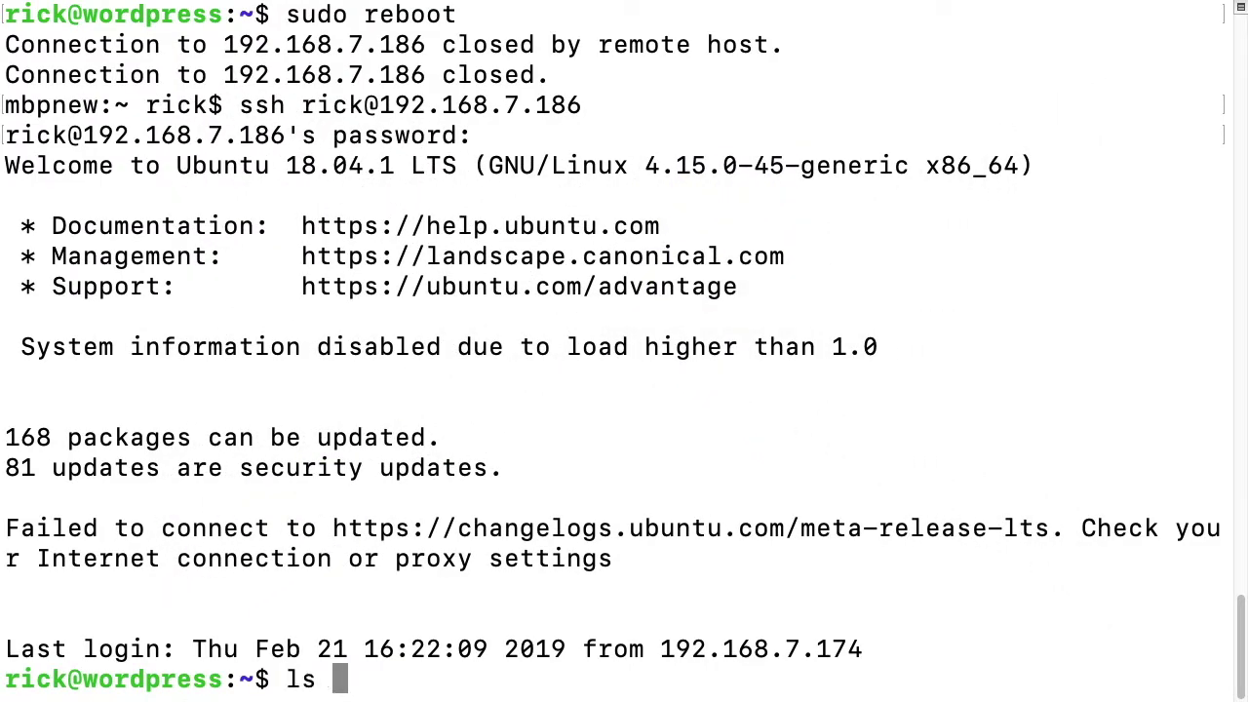
text(/mnt/DS_Share/)
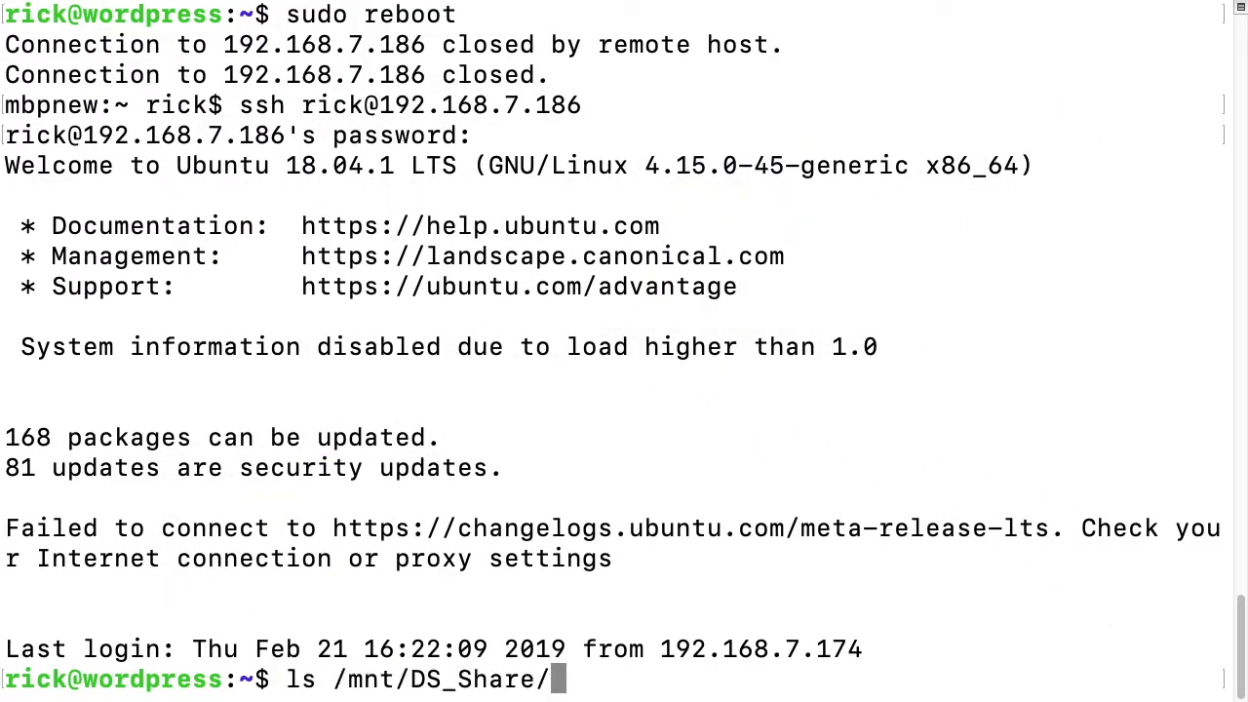
key(Return)
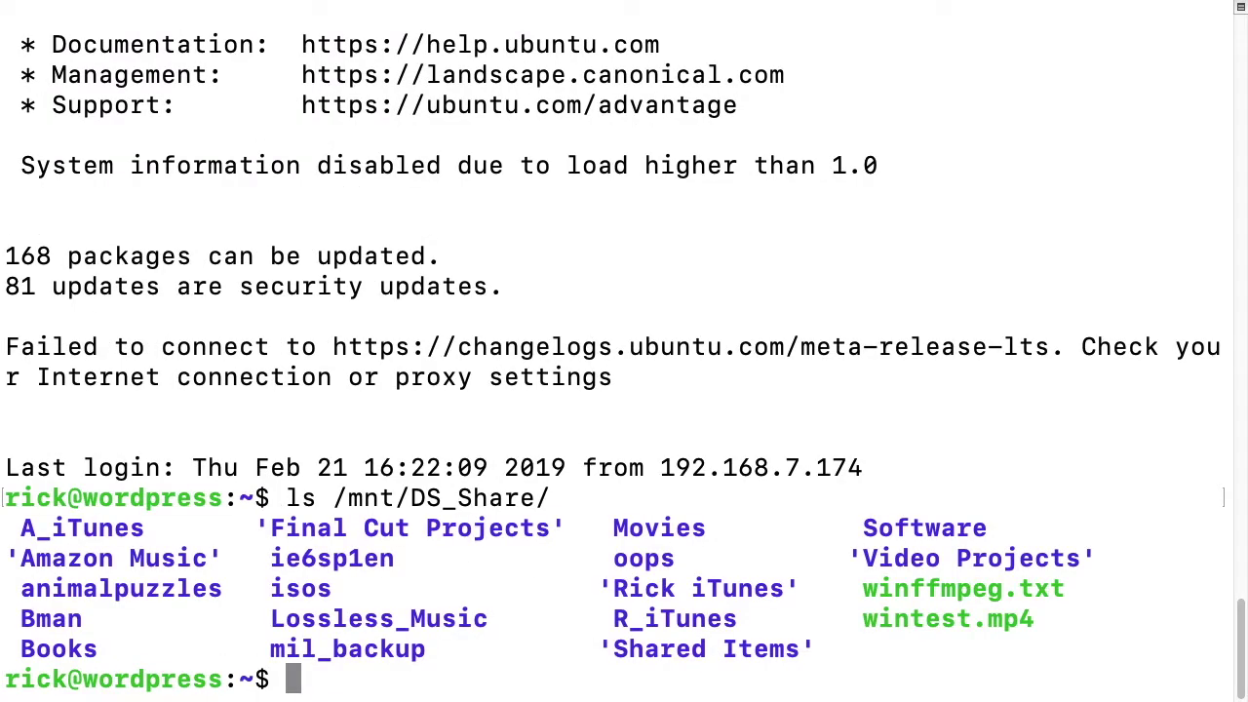